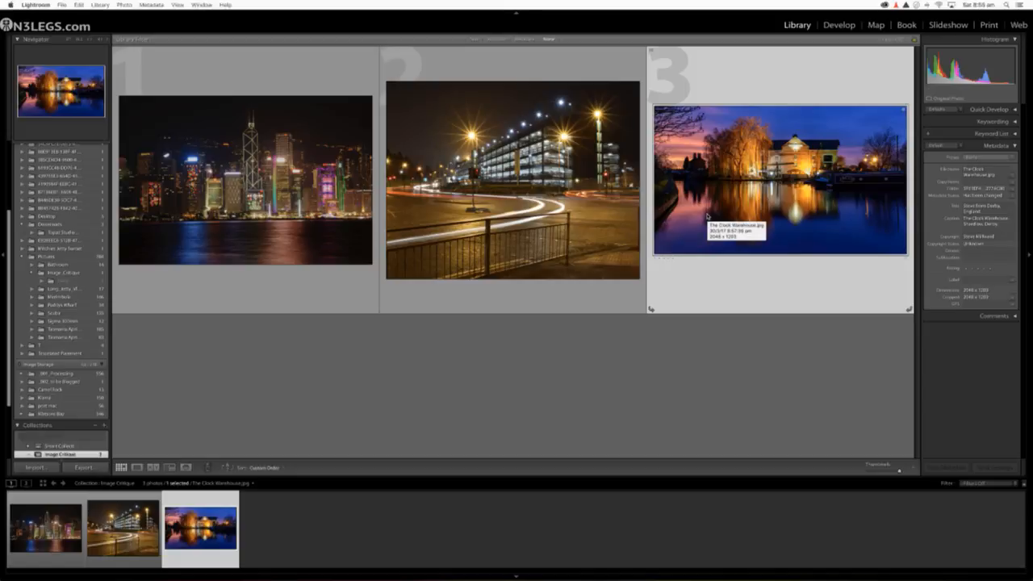
Step: Open the Hong Kong night skyline photo for editing in the Develop module
left_click(252, 233)
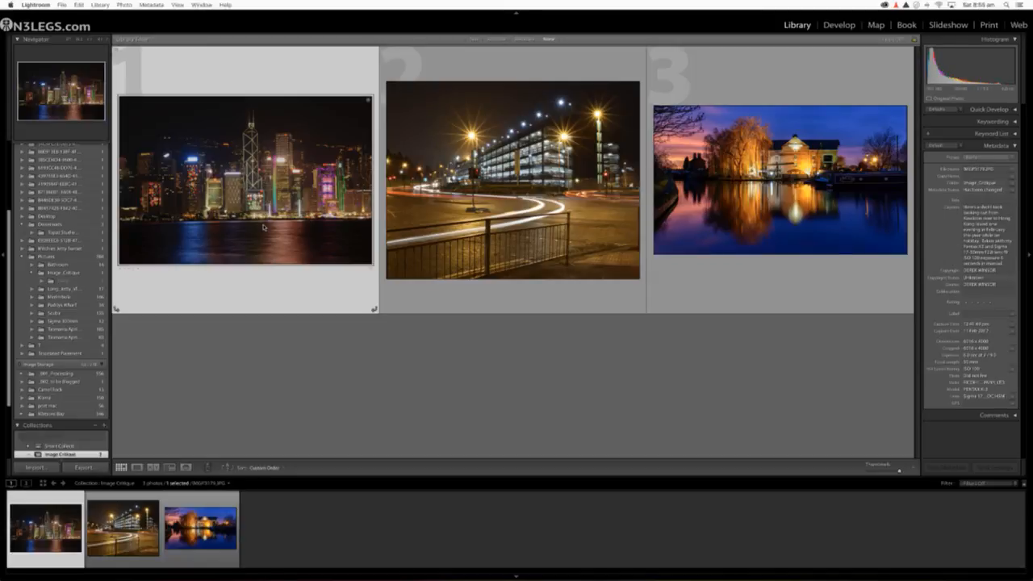
double_click(263, 227)
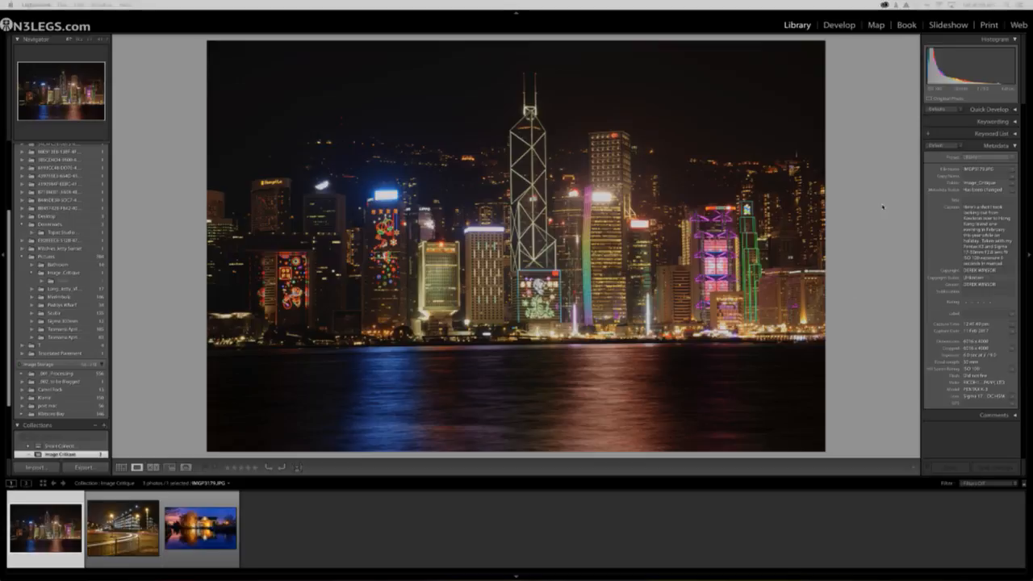
left_click(839, 25)
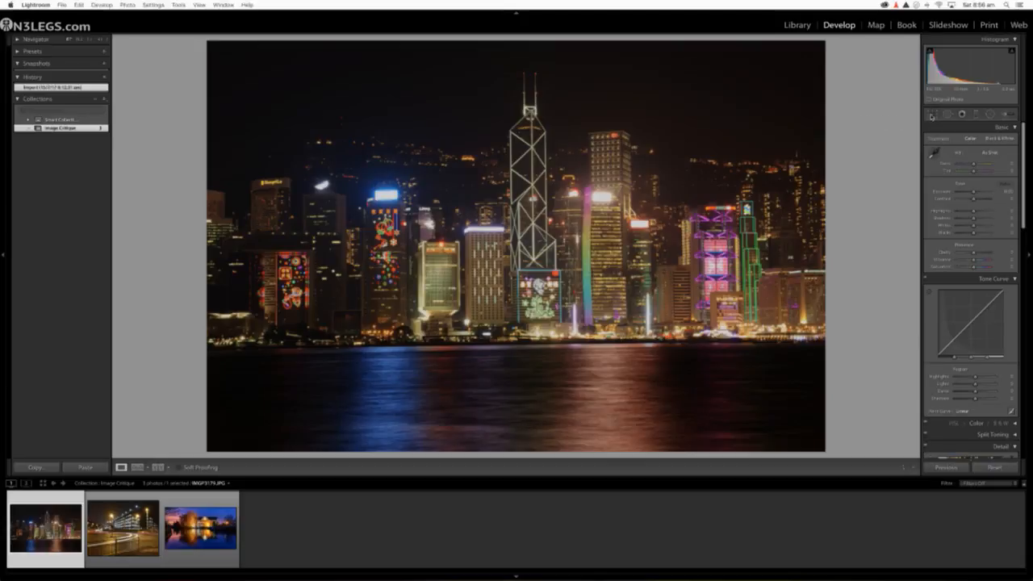
Step: Try cropping the water off the bottom of the skyline photo, and undo the crop
left_click(933, 115)
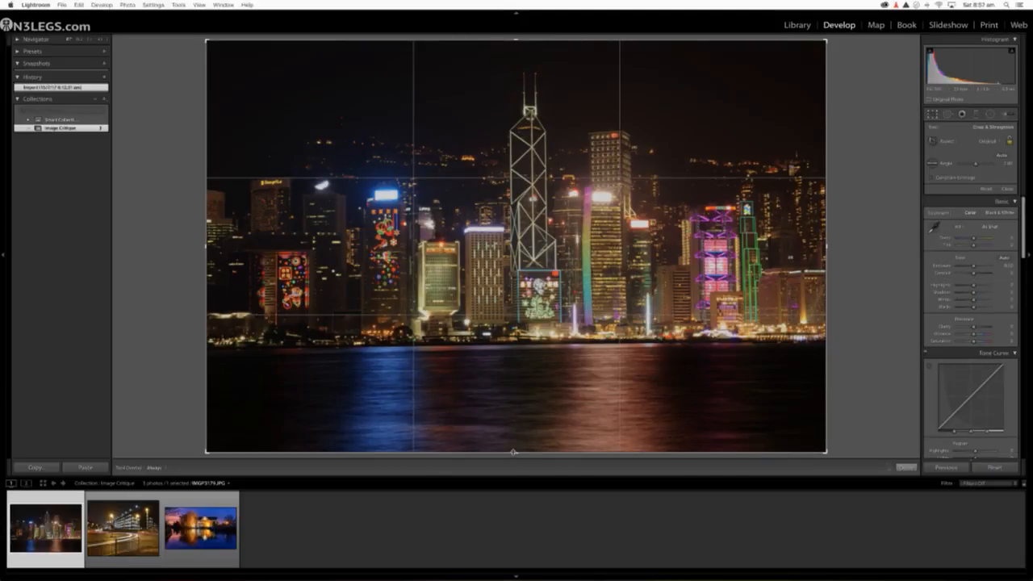
left_click_drag(513, 452, 513, 399)
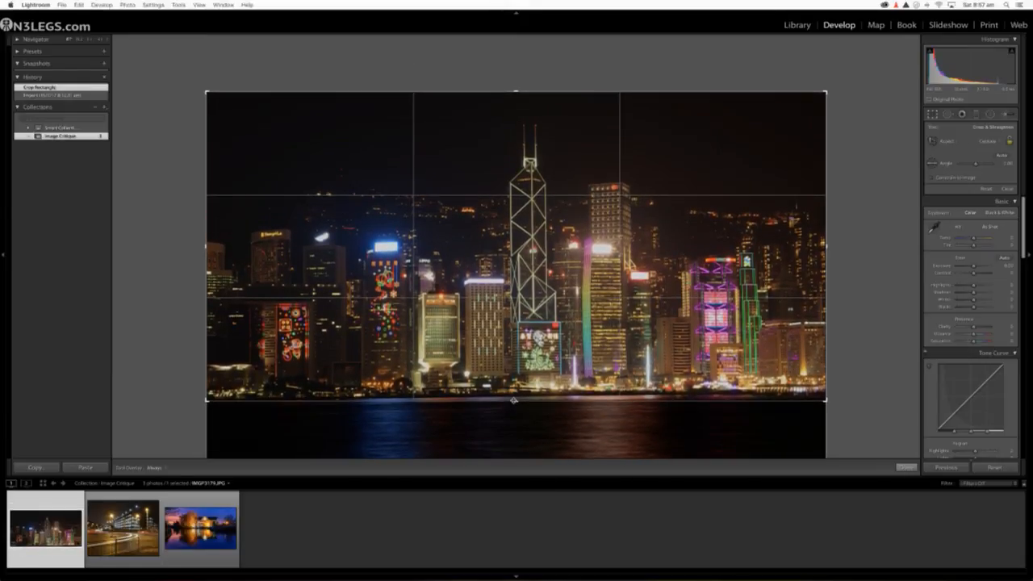
key("Return")
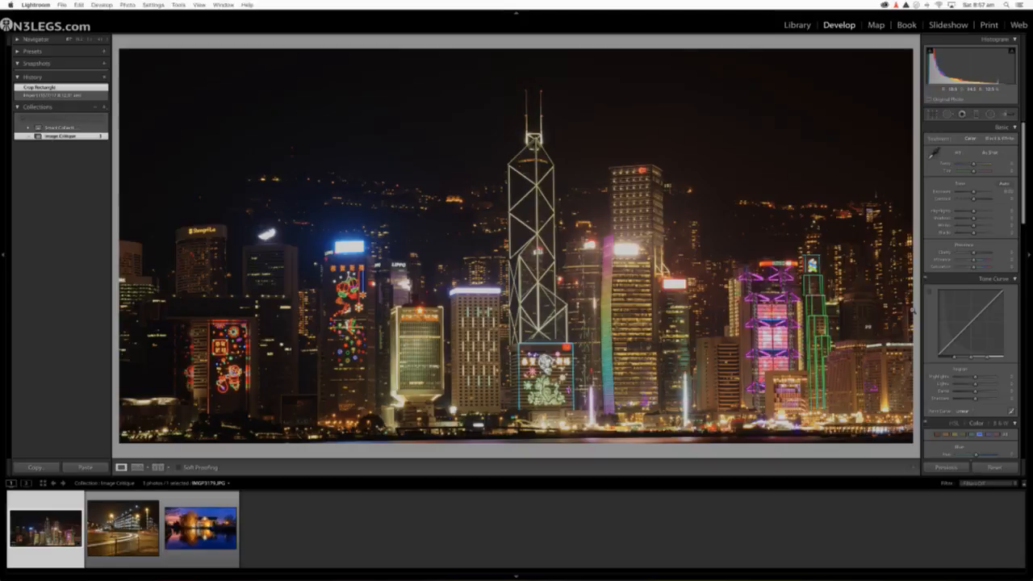
key("super+z")
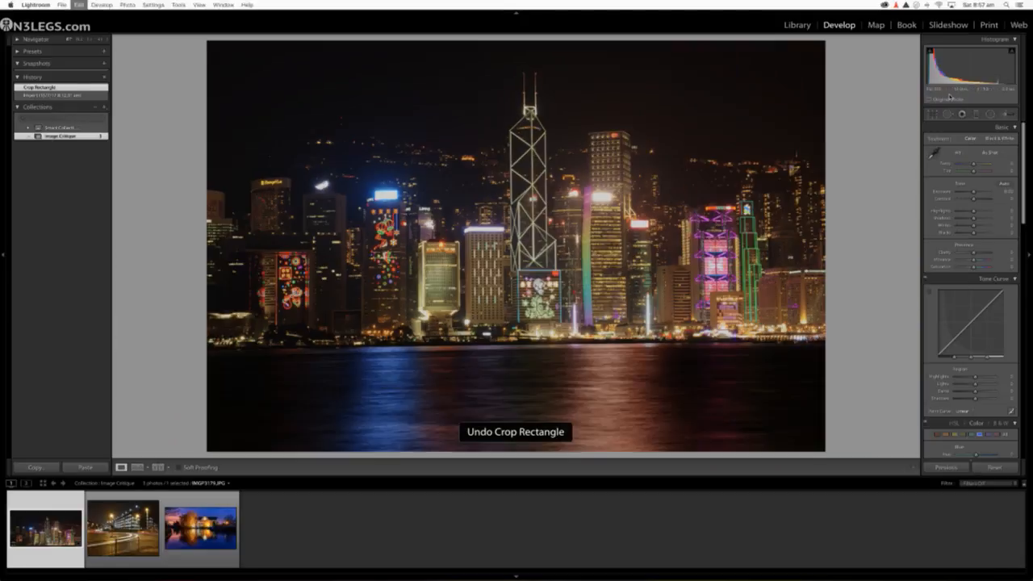
Step: Try adjusting the crop frame at the right edge of the skyline photo
key("r")
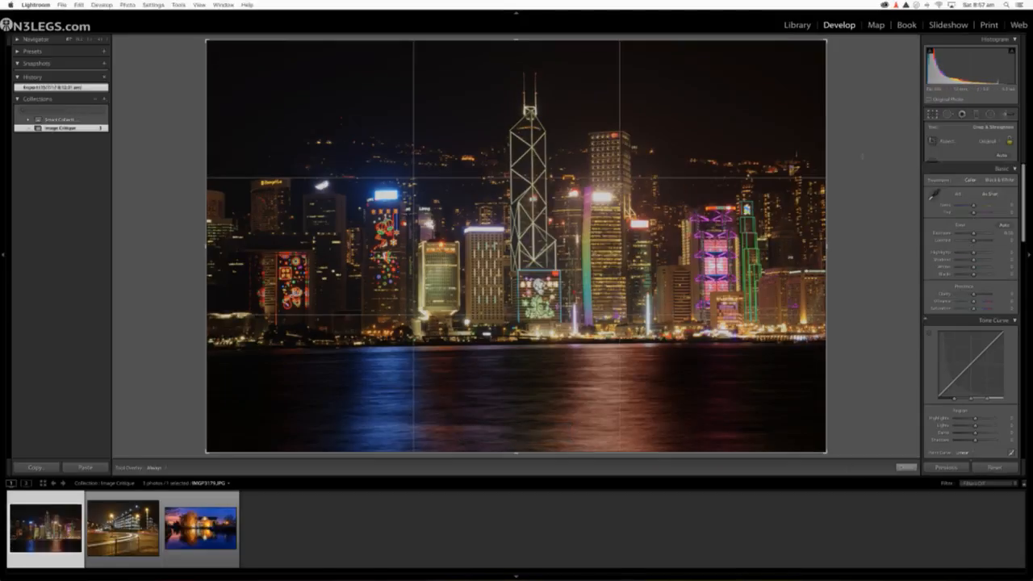
mouse_move(825, 247)
left_mouse_down()
mouse_move(661, 247)
mouse_move(840, 234)
left_mouse_up()
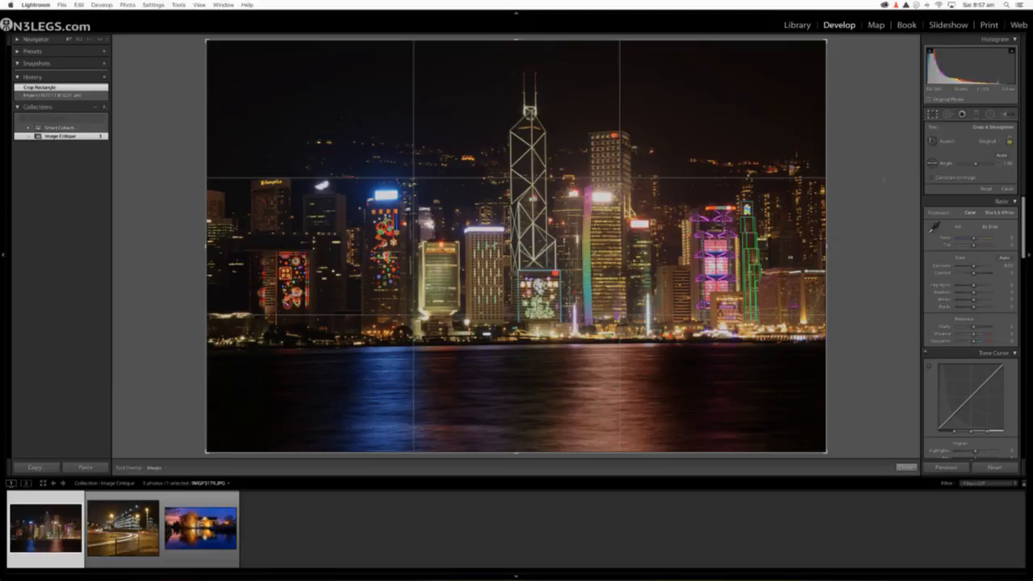
key("r")
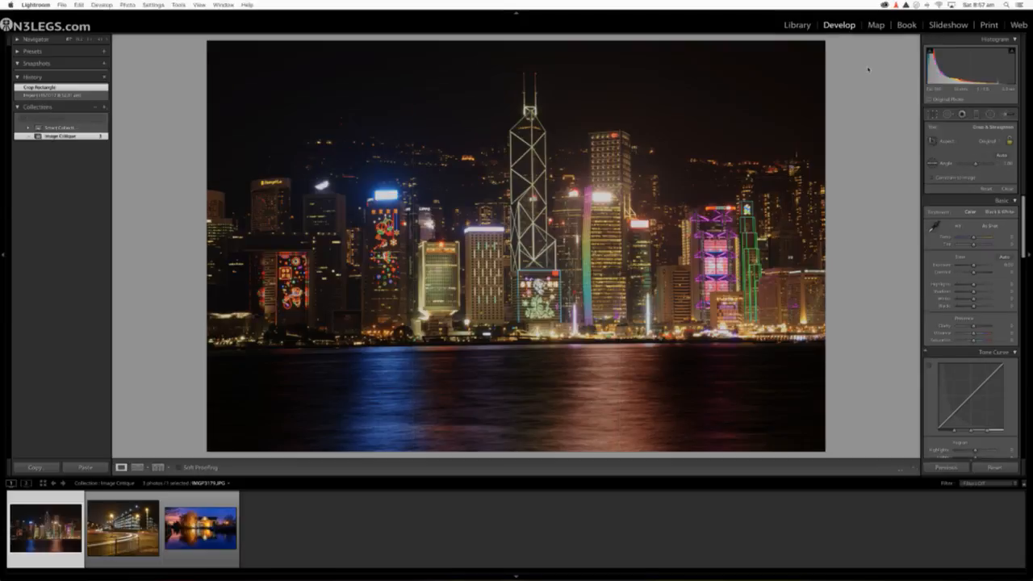
Step: Straighten the skyline photo with the automatic crop angle and apply it
left_click(933, 115)
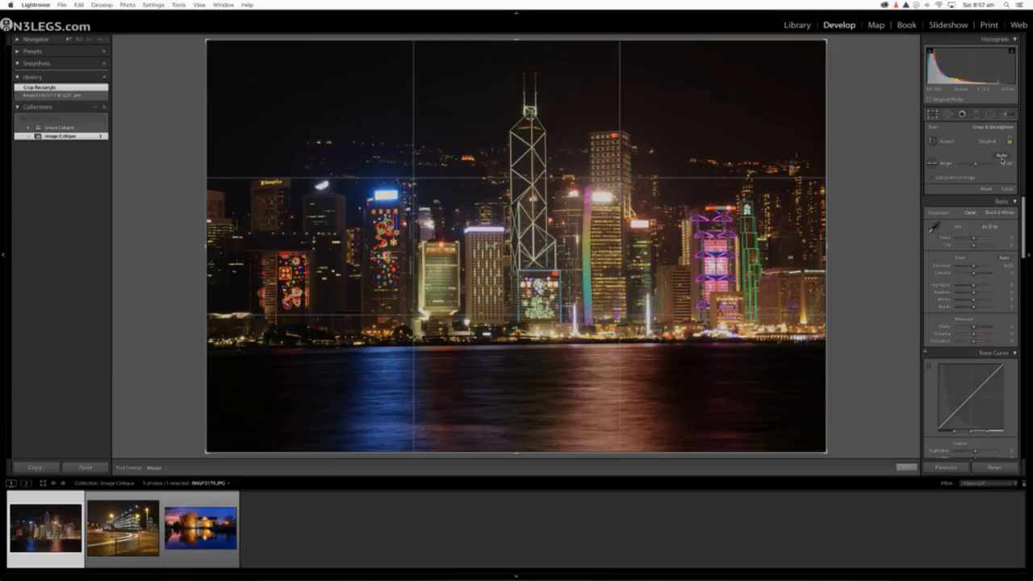
left_click(1001, 157)
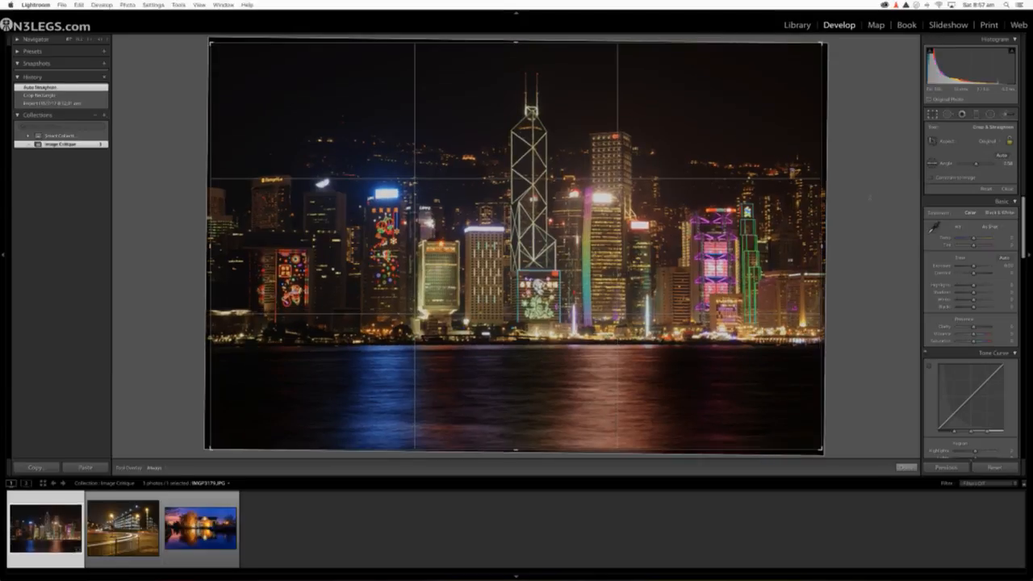
key("r")
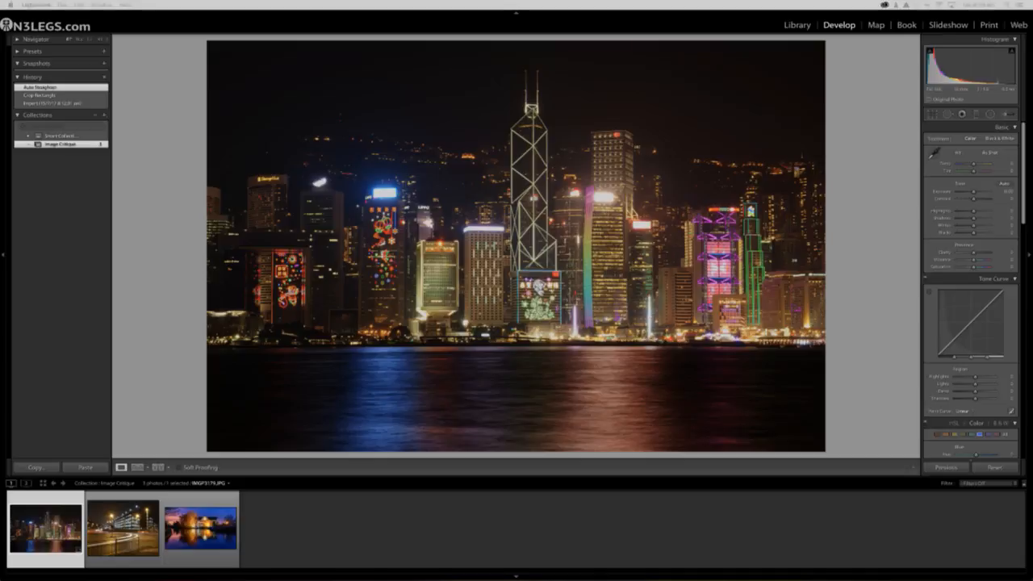
Step: Toggle the highlight clipping display, try different overall exposures on the skyline photo, and dismiss the calendar notification
left_click(1014, 53)
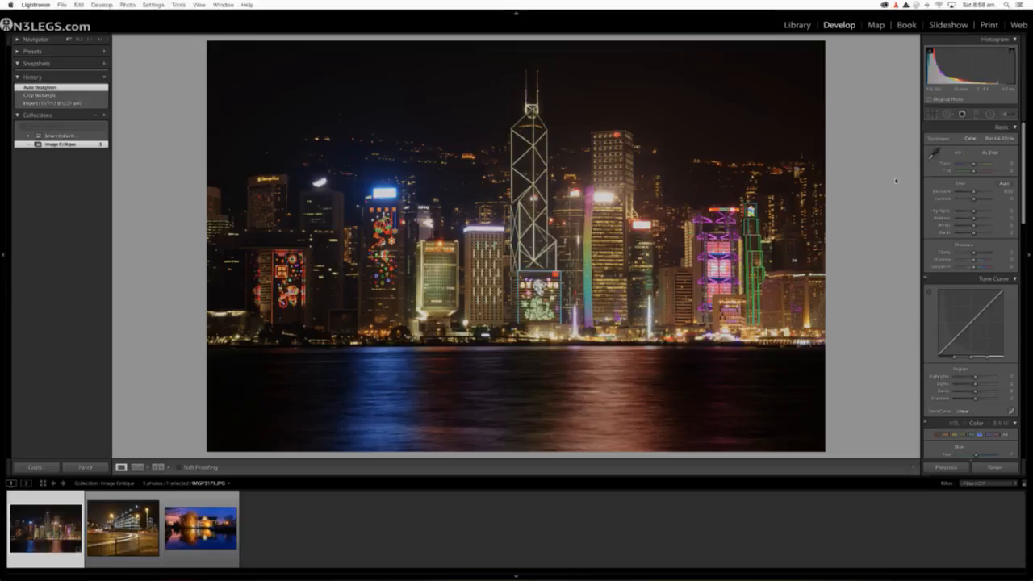
mouse_move(975, 192)
left_mouse_down()
mouse_move(996, 194)
mouse_move(974, 193)
left_mouse_up()
left_click_drag(974, 193, 975, 193)
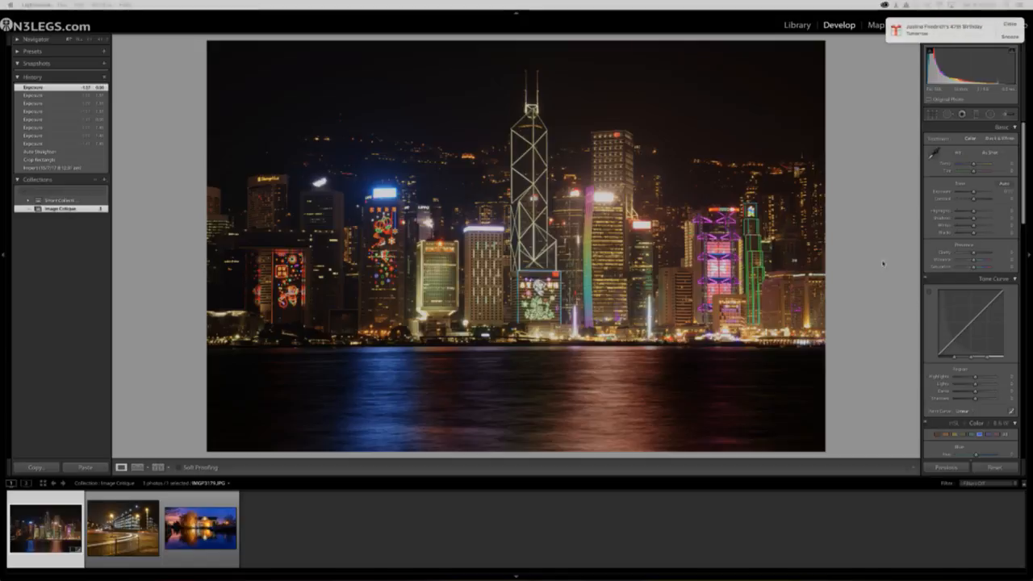
left_click(1005, 26)
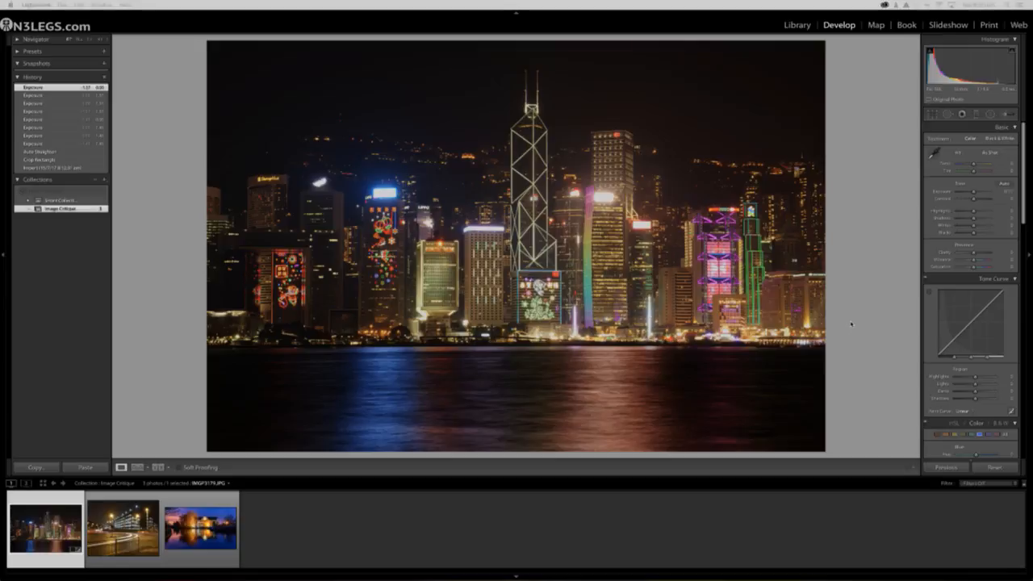
Step: Set Highlights to -100 and Whites to +42, lower Blacks slightly, and raise Shadows and Contrast for the whole photo
left_click_drag(975, 198, 951, 213)
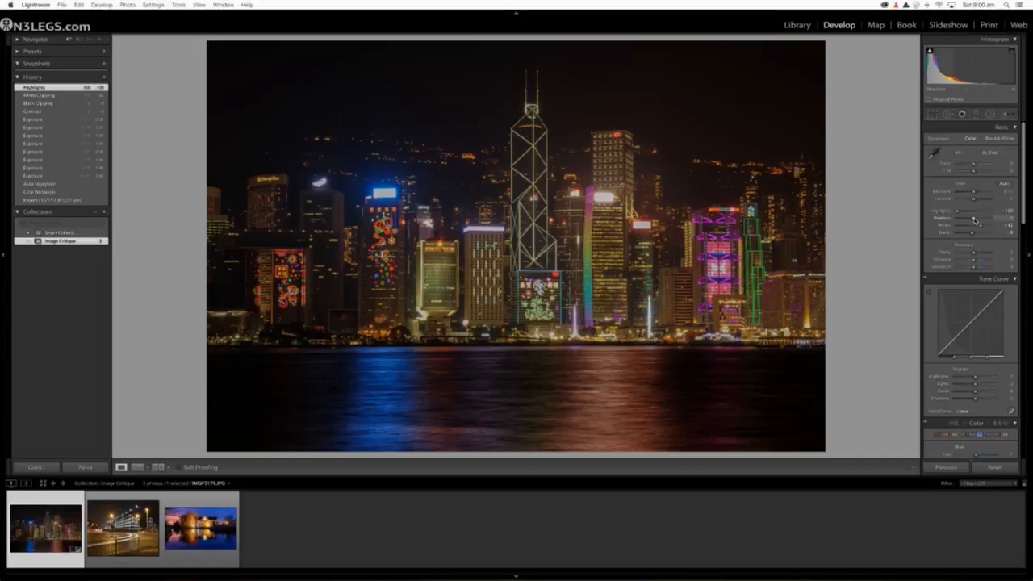
left_click_drag(975, 219, 983, 219)
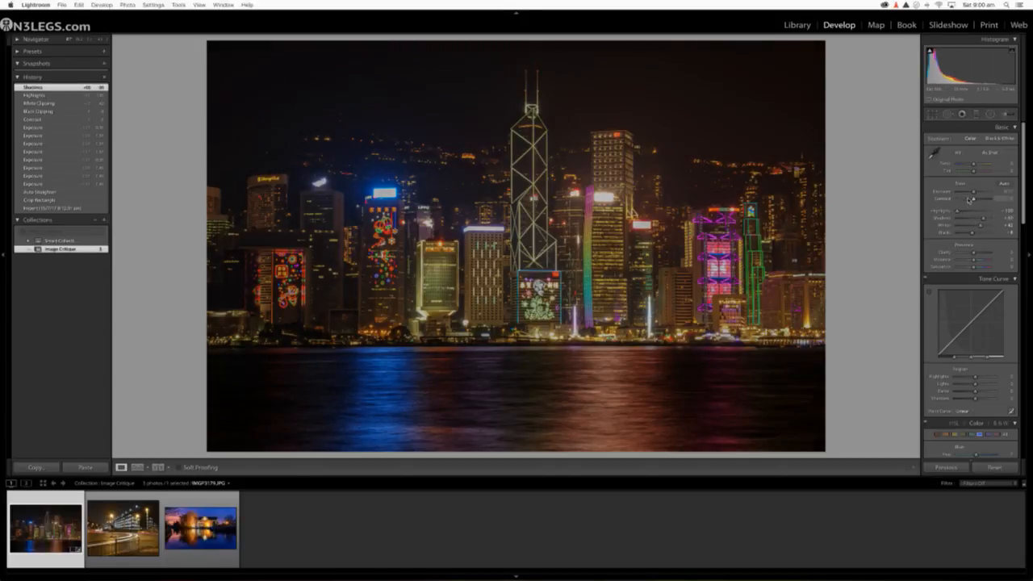
left_click_drag(970, 200, 978, 199)
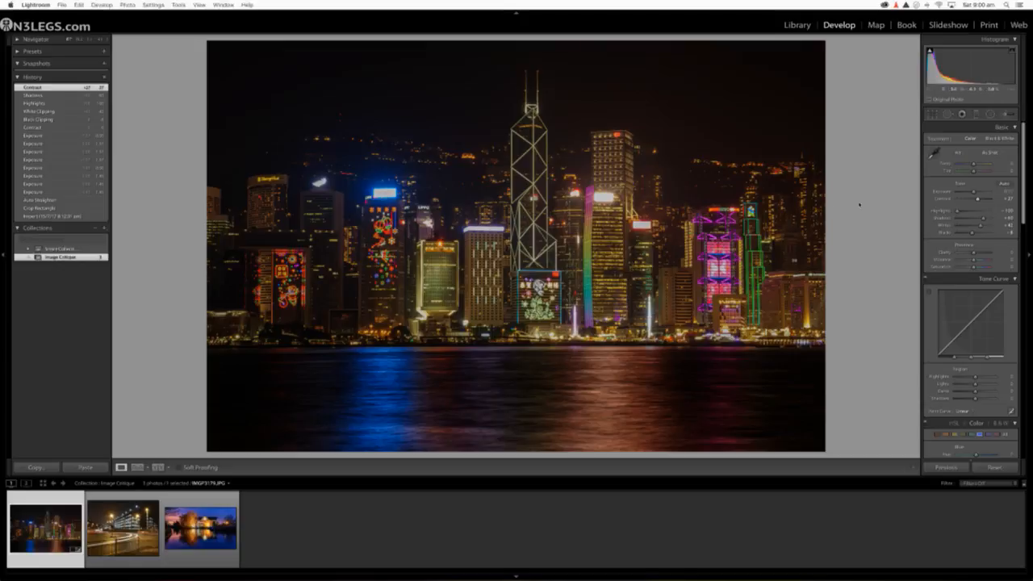
Step: Set up an Adjustment Brush with Exposure at -4.00 for darkening the brightest lights
left_click(1004, 115)
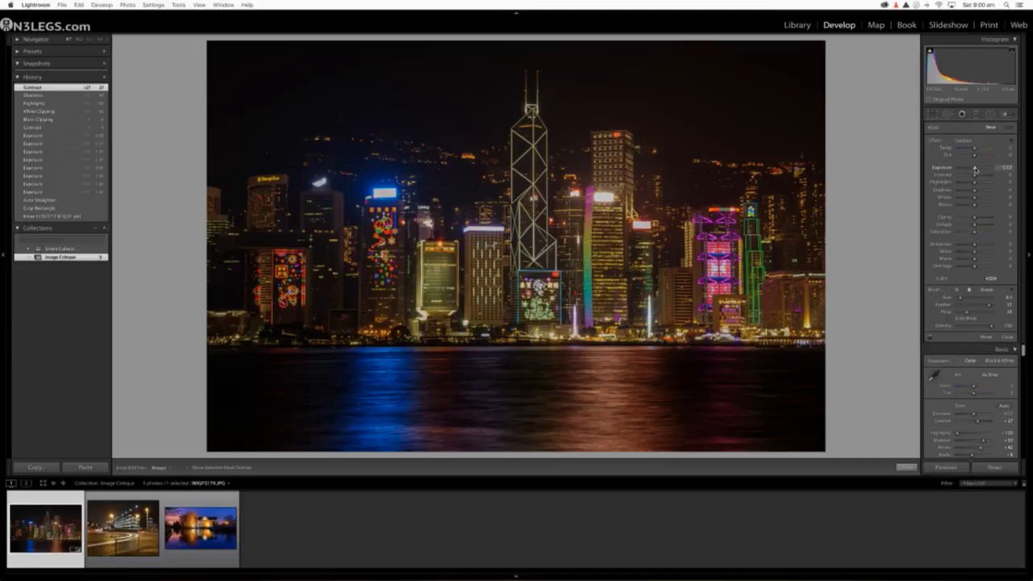
left_click_drag(975, 169, 946, 172)
left_click(98, 38)
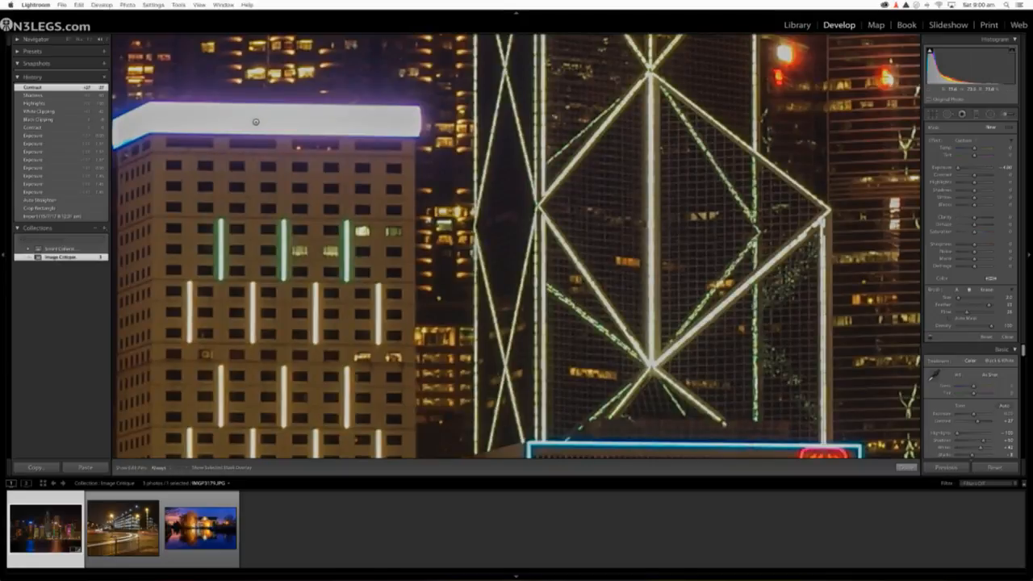
Step: Try painting the darkening brush over the white lit band on top of the building, and undo the stroke
mouse_move(255, 122)
left_mouse_down()
mouse_move(345, 127)
mouse_move(320, 127)
left_mouse_up()
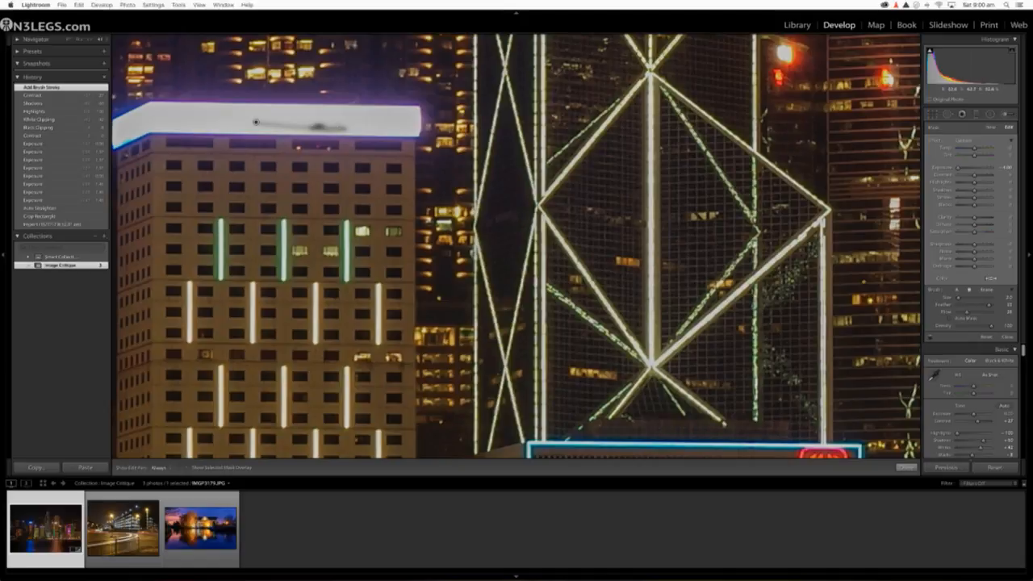
key("super+z")
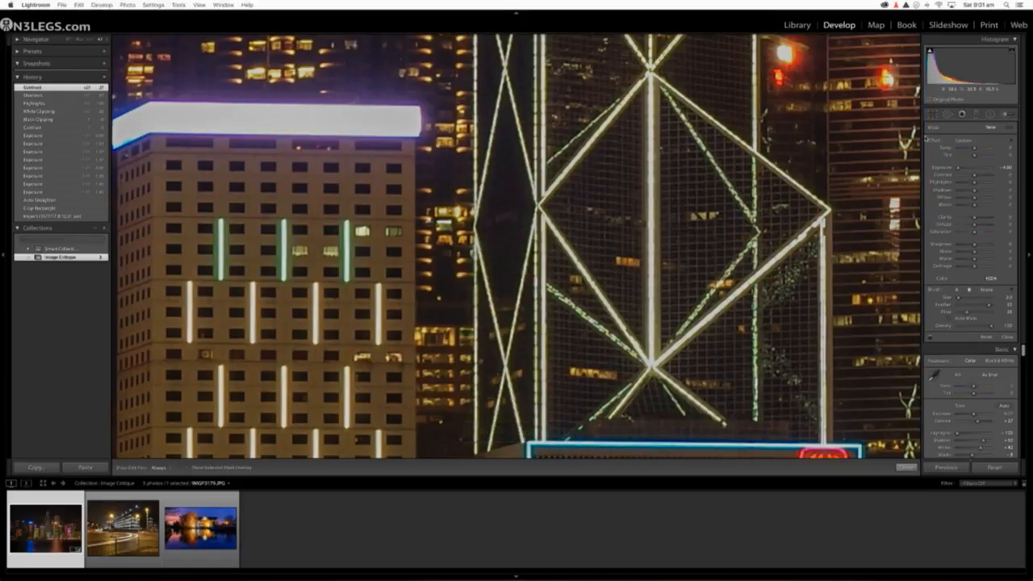
left_click(1004, 113)
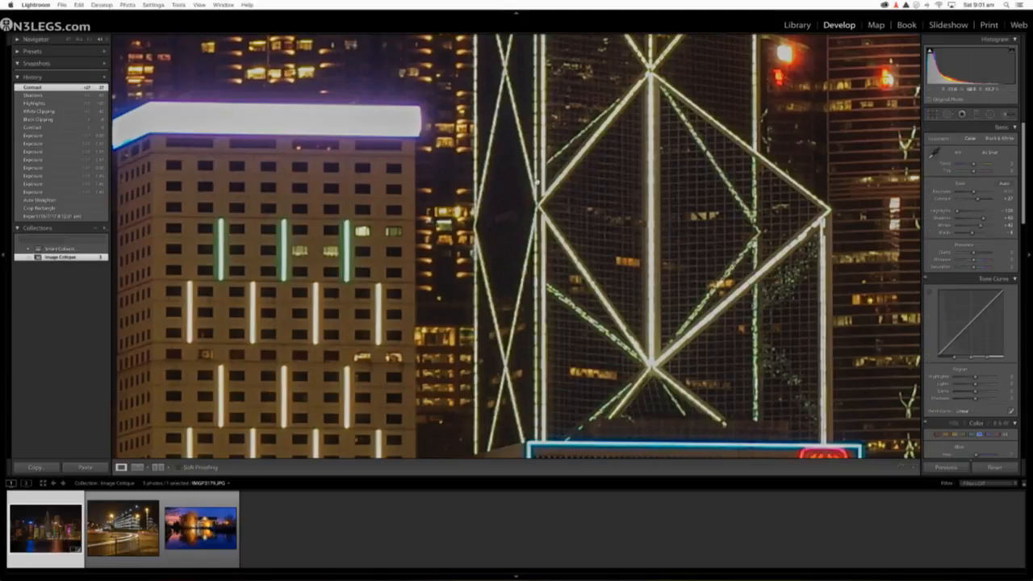
Step: Paint over the glowing star on the building's roofline with a slightly enlarged Adjustment Brush at Exposure -4.00
mouse_move(537, 183)
left_mouse_down()
mouse_move(682, 212)
mouse_move(690, 253)
mouse_move(748, 214)
mouse_move(418, 249)
mouse_move(569, 220)
mouse_move(800, 220)
left_mouse_up()
left_click_drag(645, 216, 910, 195)
mouse_move(488, 254)
left_mouse_down()
mouse_move(626, 243)
mouse_move(683, 223)
left_mouse_up()
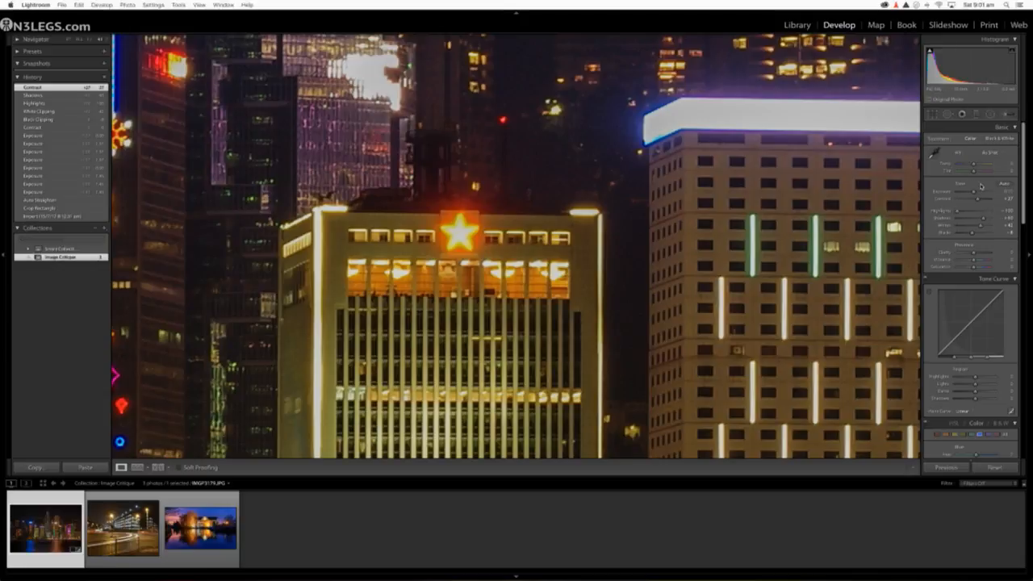
left_click(1007, 117)
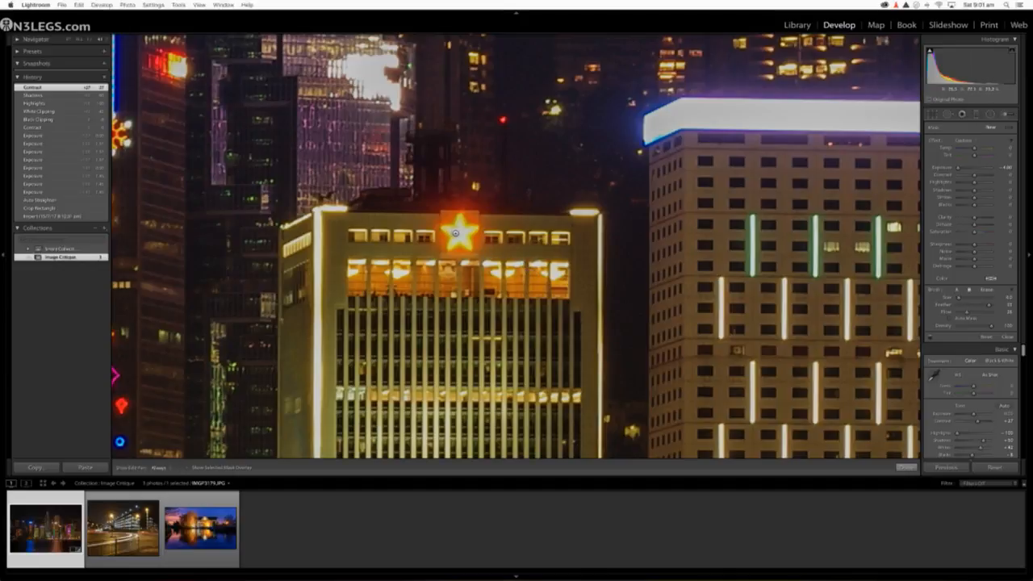
key("h")
key("bracketright")
left_click(459, 232)
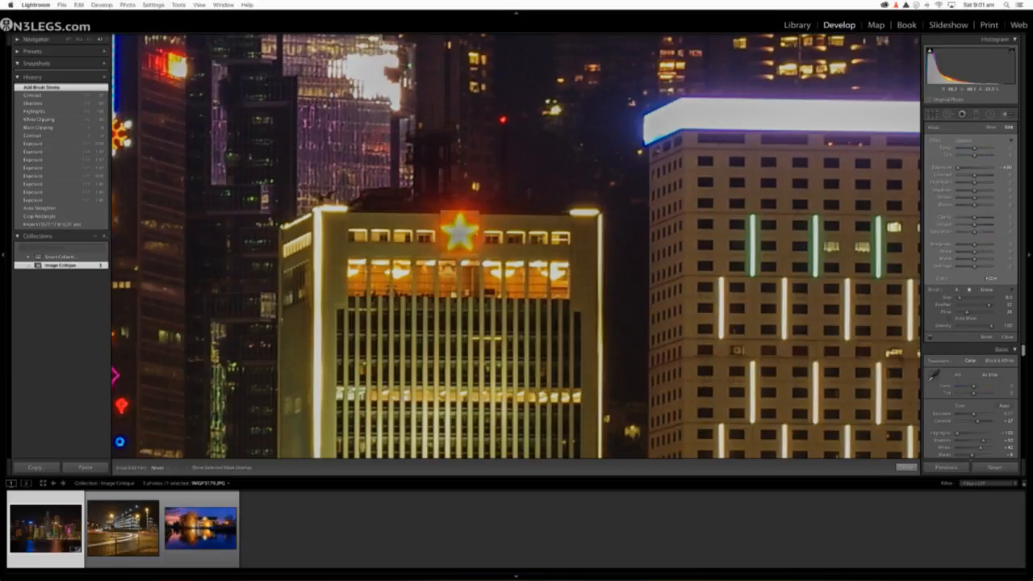
mouse_move(465, 224)
left_mouse_down()
mouse_move(473, 228)
mouse_move(455, 234)
left_mouse_up()
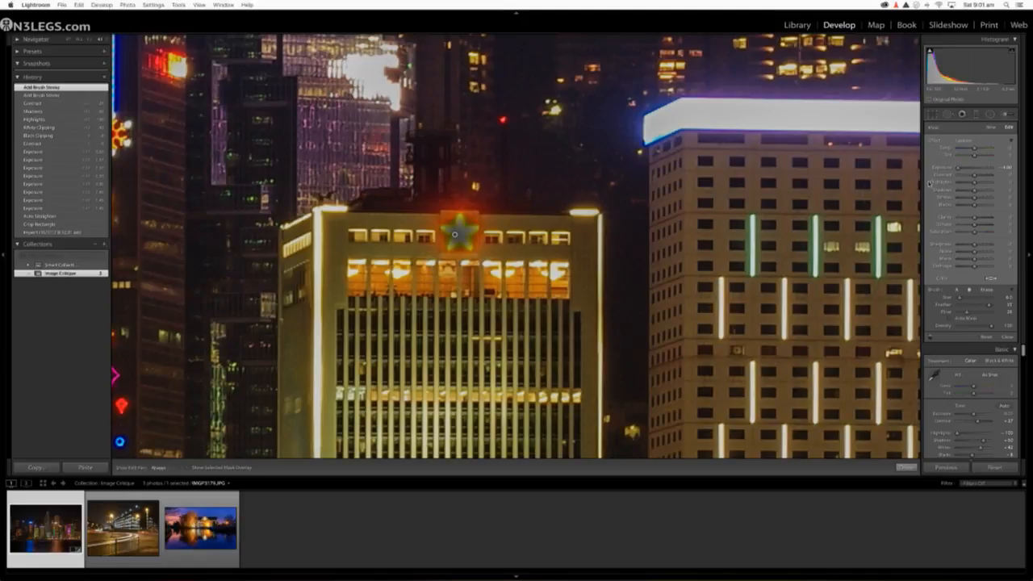
Step: Ease the star's brush Exposure to a milder reduction and finish the brush adjustment
left_click_drag(958, 170, 969, 170)
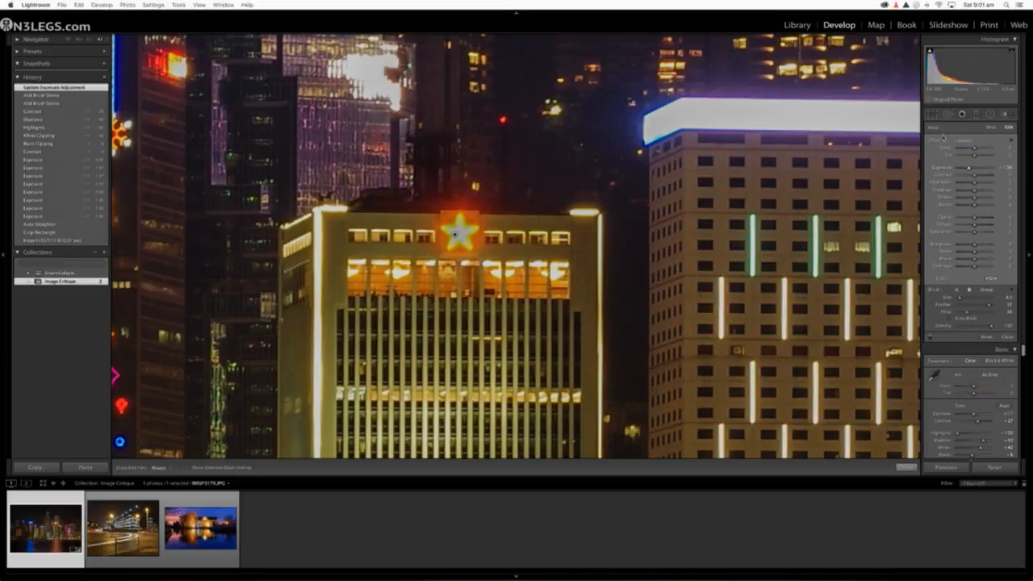
left_click(69, 39)
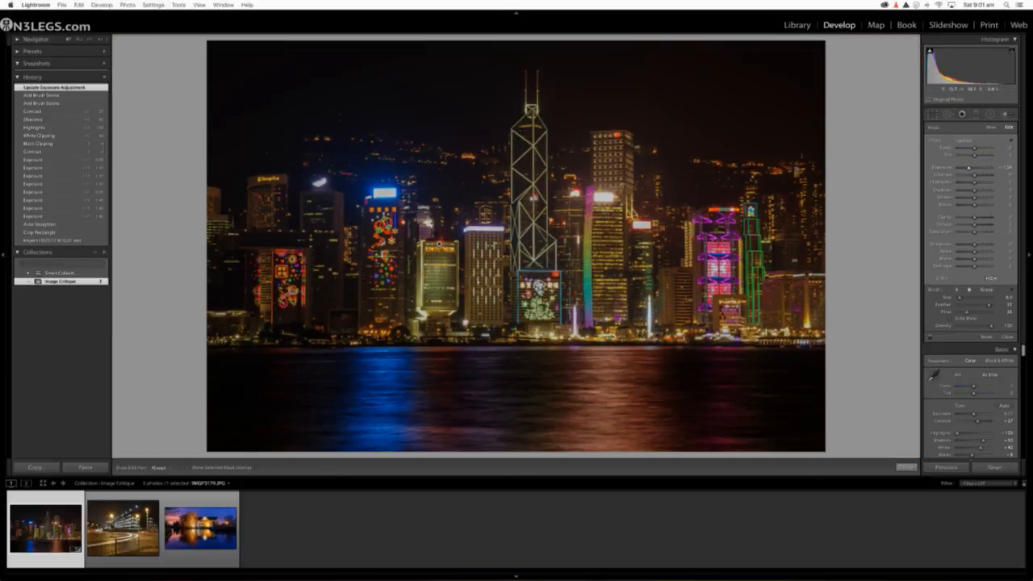
left_click(1007, 115)
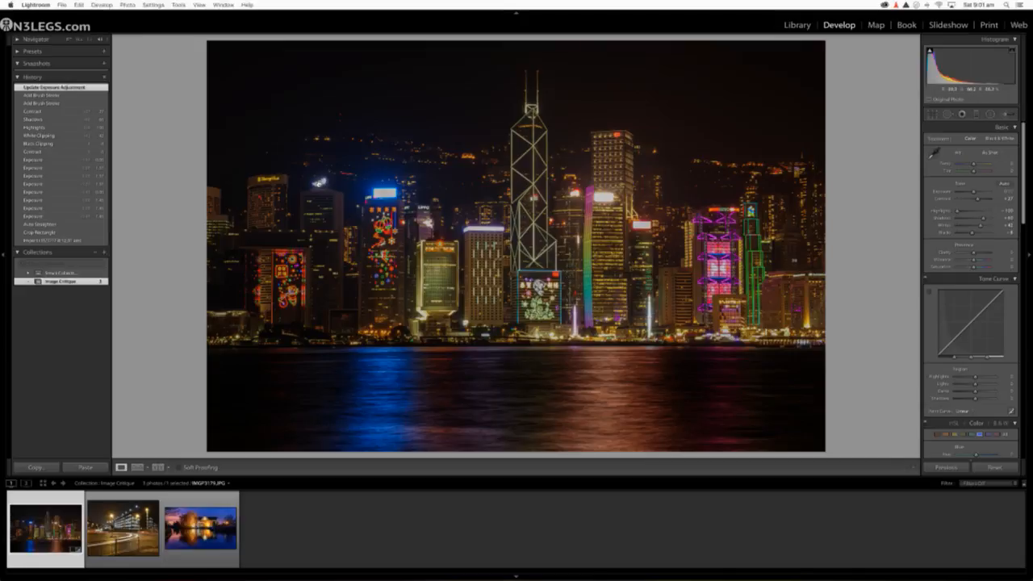
Step: Darken the white feather-shaped rooftop sign with a new Adjustment Brush at Exposure -4.00
left_click(319, 182)
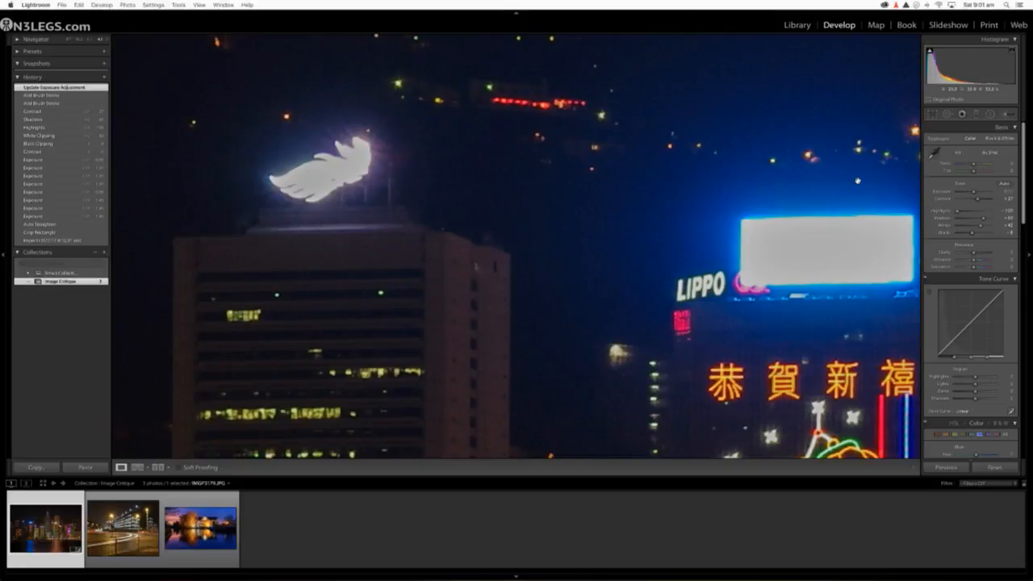
left_click(1011, 115)
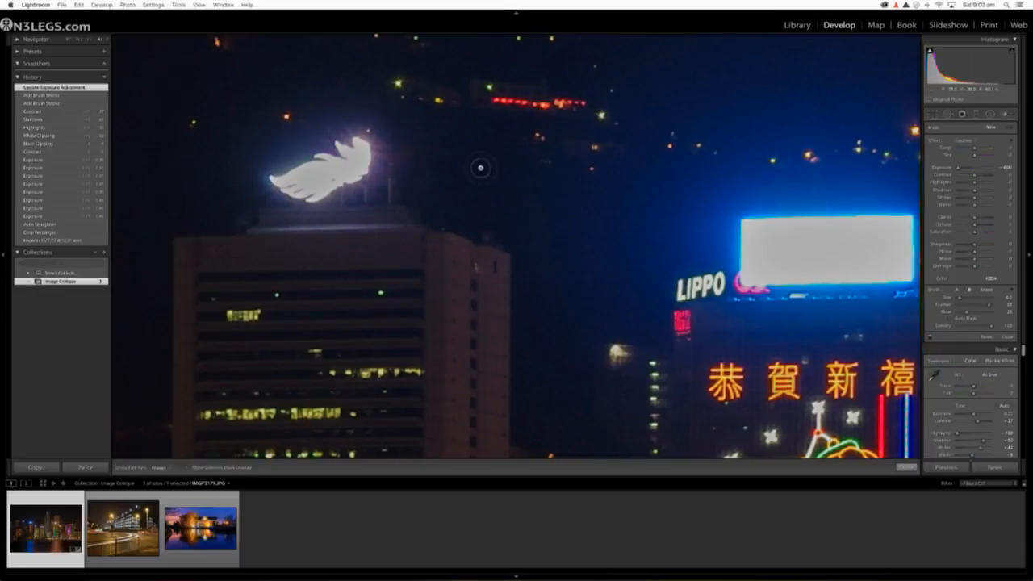
left_click_drag(315, 184, 363, 150)
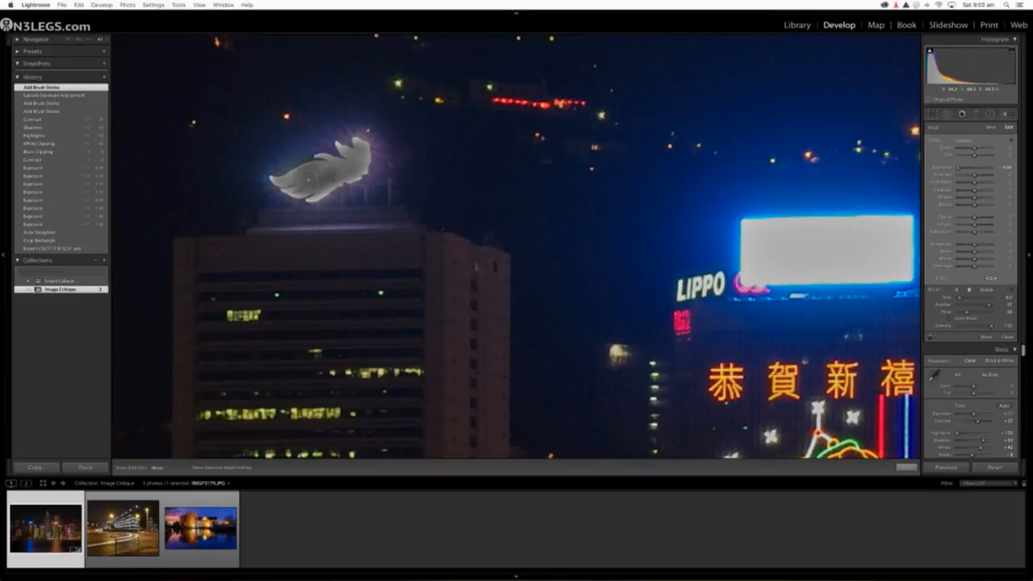
left_click_drag(309, 179, 313, 183)
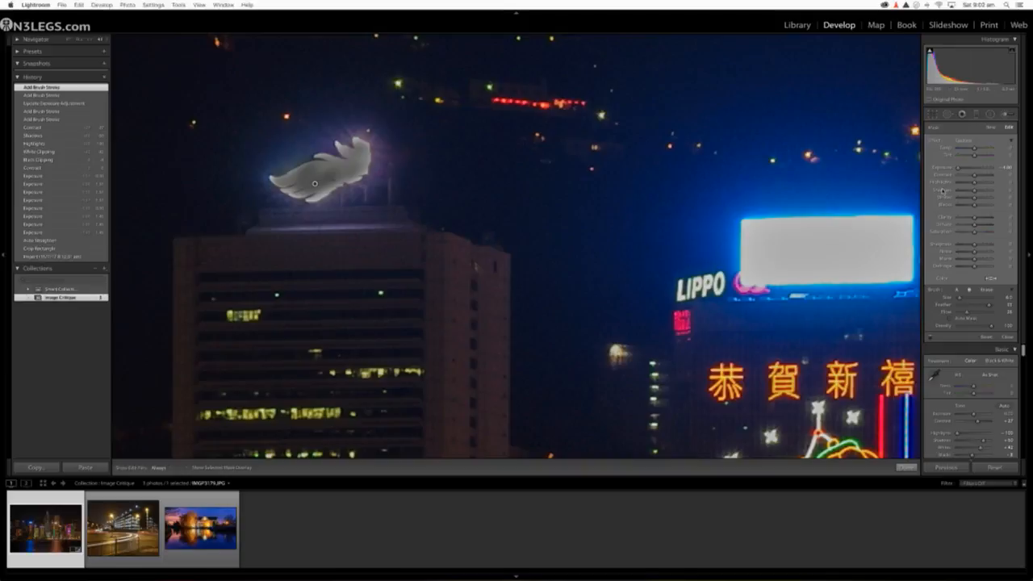
Step: Set the feather sign's brush Highlights to -100 and paint over the sign again
left_click_drag(974, 184, 953, 184)
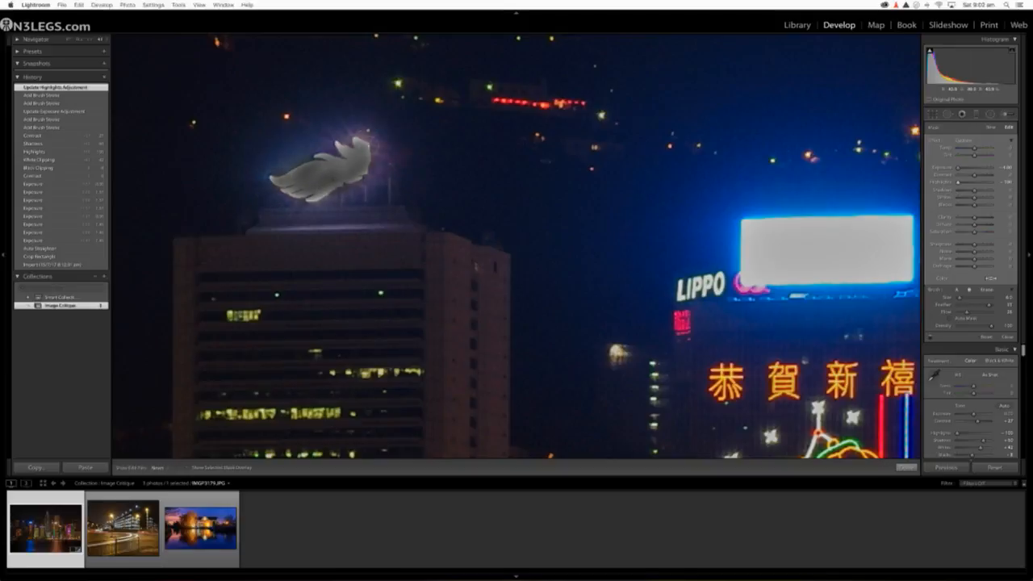
left_click_drag(356, 146, 280, 194)
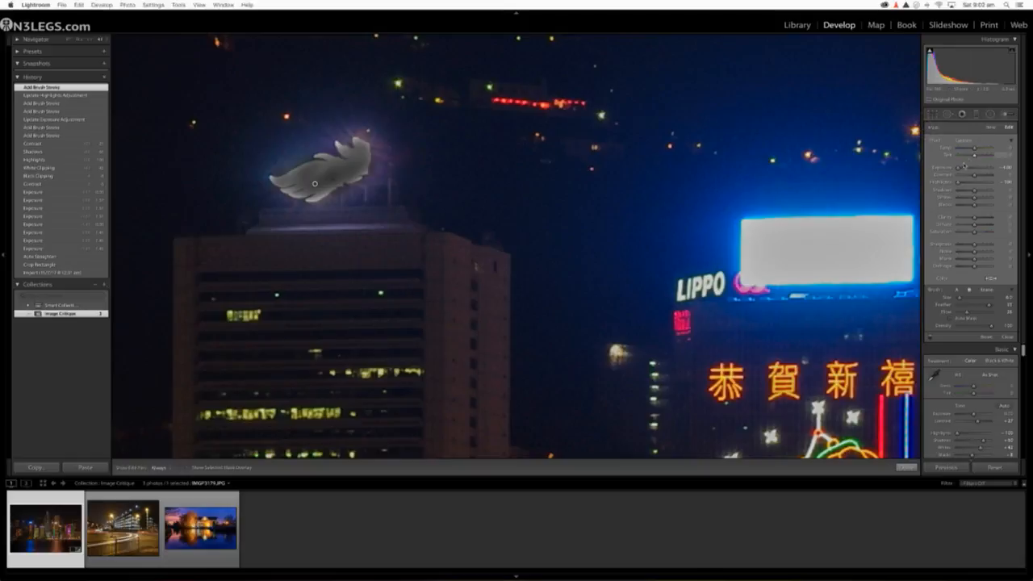
Step: Ease the feather sign's brush Exposure to a mild reduction and finish the brush adjustment
left_click_drag(960, 168, 979, 168)
left_click_drag(975, 167, 977, 167)
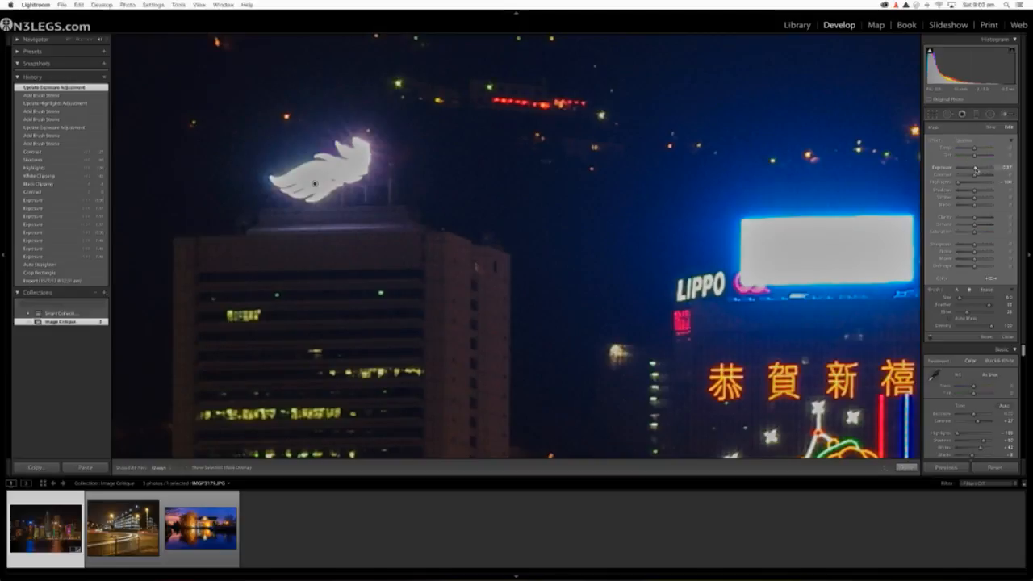
left_click_drag(975, 169, 972, 171)
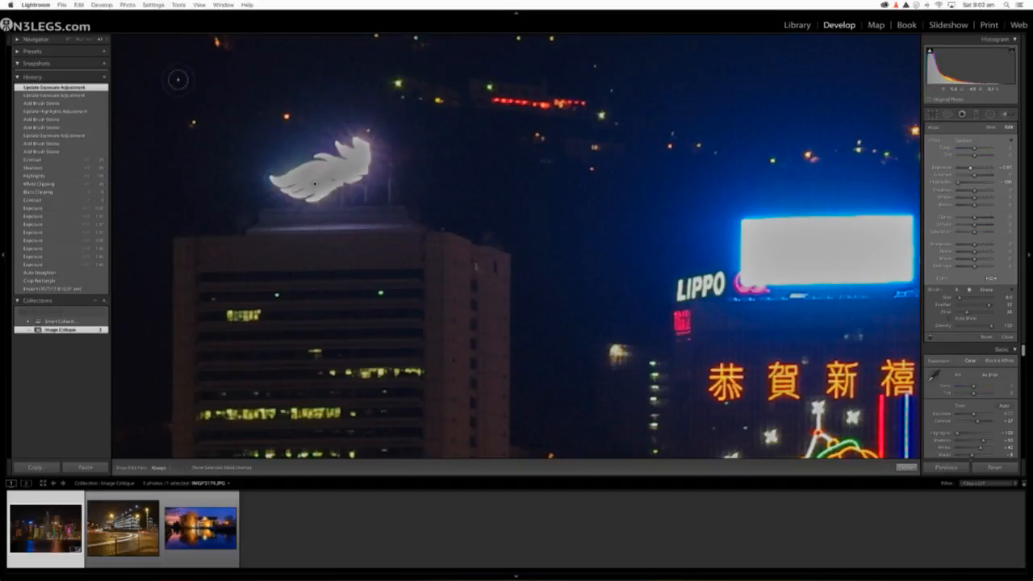
key("z")
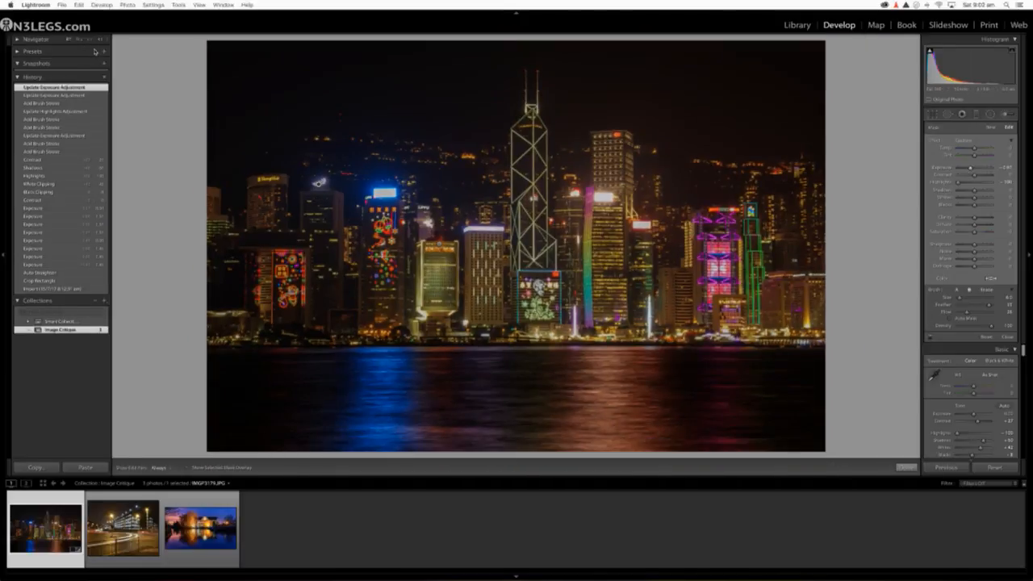
left_click(396, 272)
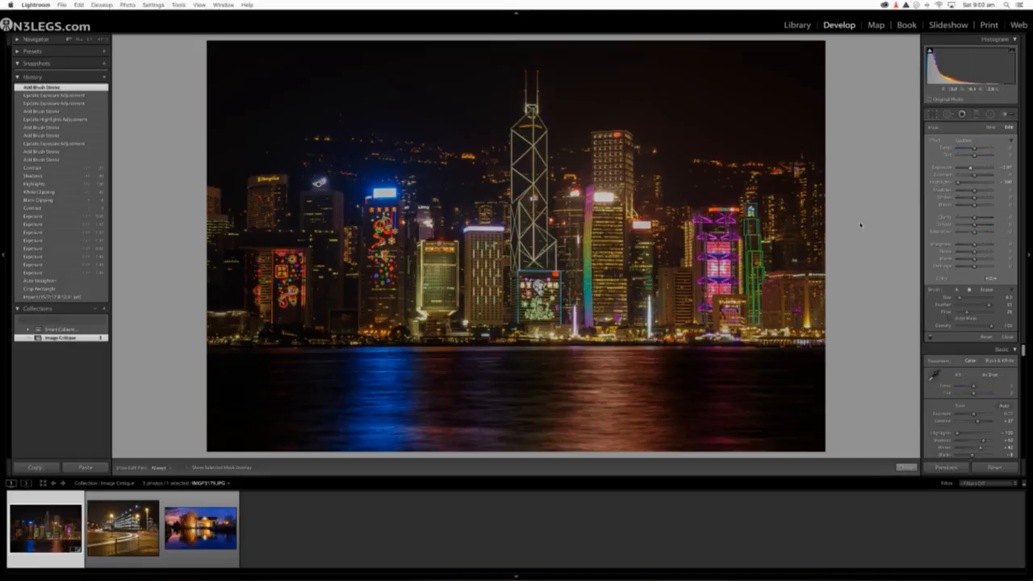
left_click(1005, 116)
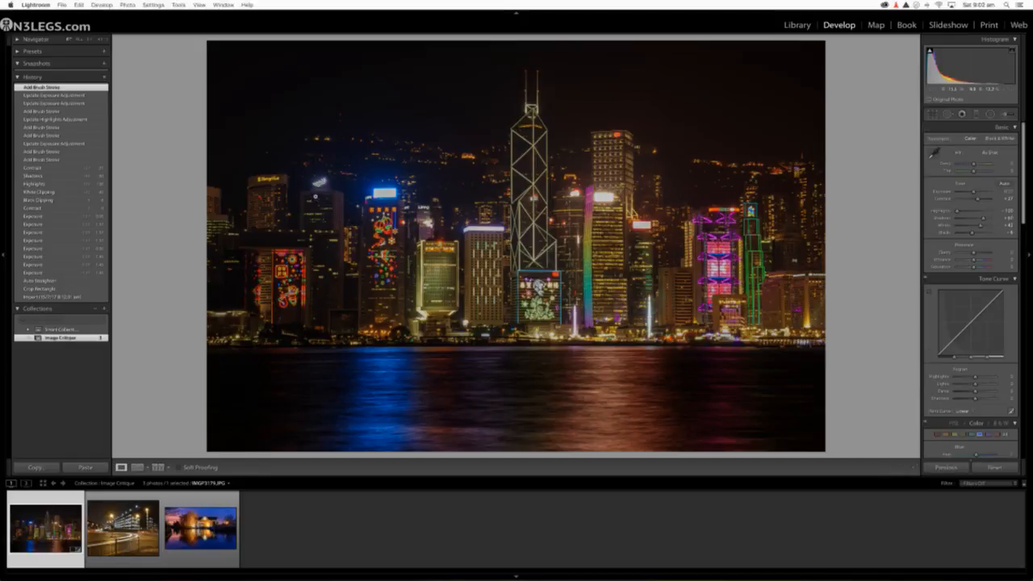
Step: Darken the glow around the feather sign with a new, slightly enlarged Adjustment Brush at Exposure -4.00
key("z")
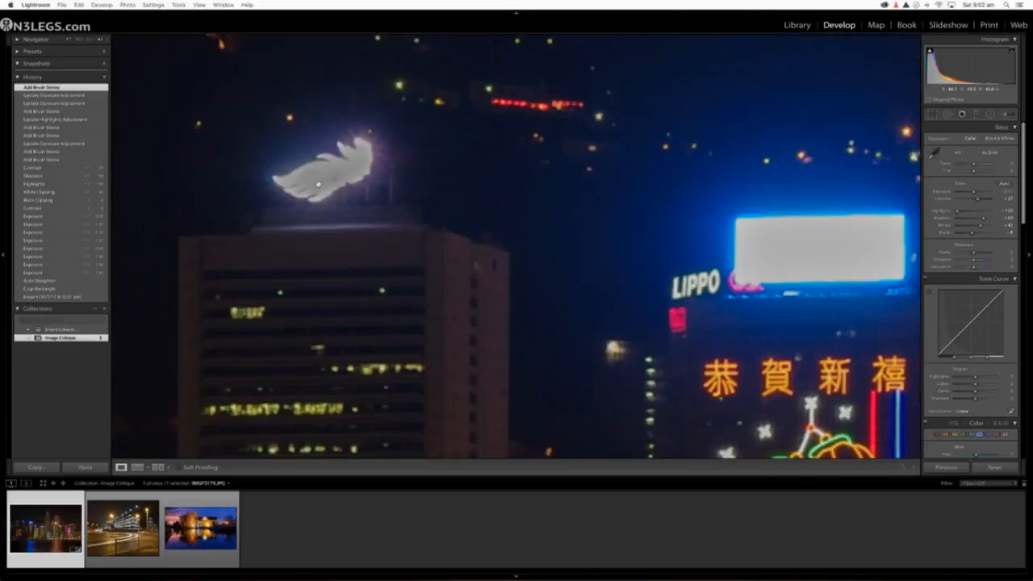
key("k")
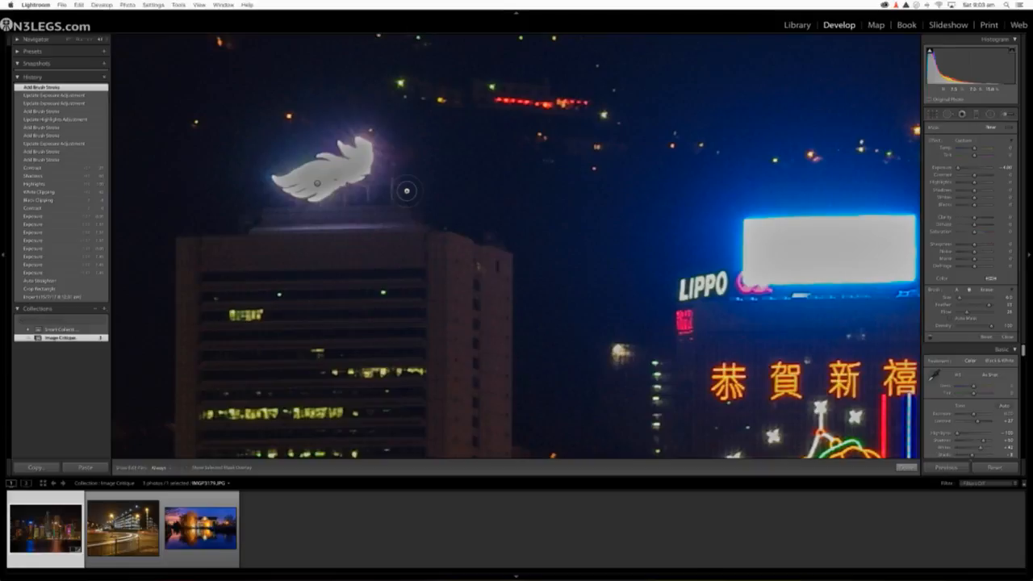
key("b")
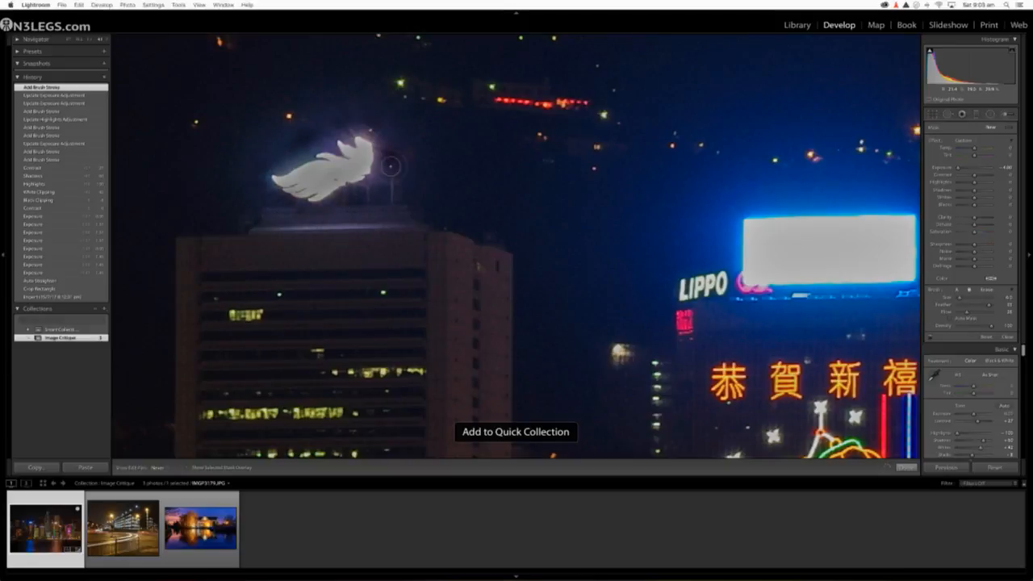
mouse_move(390, 167)
left_mouse_down()
mouse_move(376, 130)
mouse_move(353, 127)
mouse_move(265, 172)
mouse_move(332, 129)
mouse_move(275, 159)
mouse_move(265, 174)
mouse_move(270, 194)
mouse_move(340, 208)
mouse_move(382, 174)
mouse_move(366, 184)
mouse_move(391, 143)
mouse_move(364, 128)
mouse_move(373, 127)
mouse_move(328, 133)
mouse_move(285, 165)
mouse_move(332, 130)
mouse_move(283, 140)
mouse_move(290, 127)
mouse_move(267, 138)
mouse_move(232, 187)
mouse_move(273, 211)
mouse_move(312, 216)
mouse_move(425, 173)
mouse_move(381, 106)
mouse_move(360, 98)
mouse_move(265, 129)
mouse_move(274, 122)
mouse_move(234, 166)
mouse_move(249, 147)
mouse_move(229, 190)
mouse_move(308, 227)
mouse_move(380, 219)
mouse_move(411, 199)
mouse_move(382, 108)
mouse_move(330, 105)
left_mouse_up()
key("bracketright")
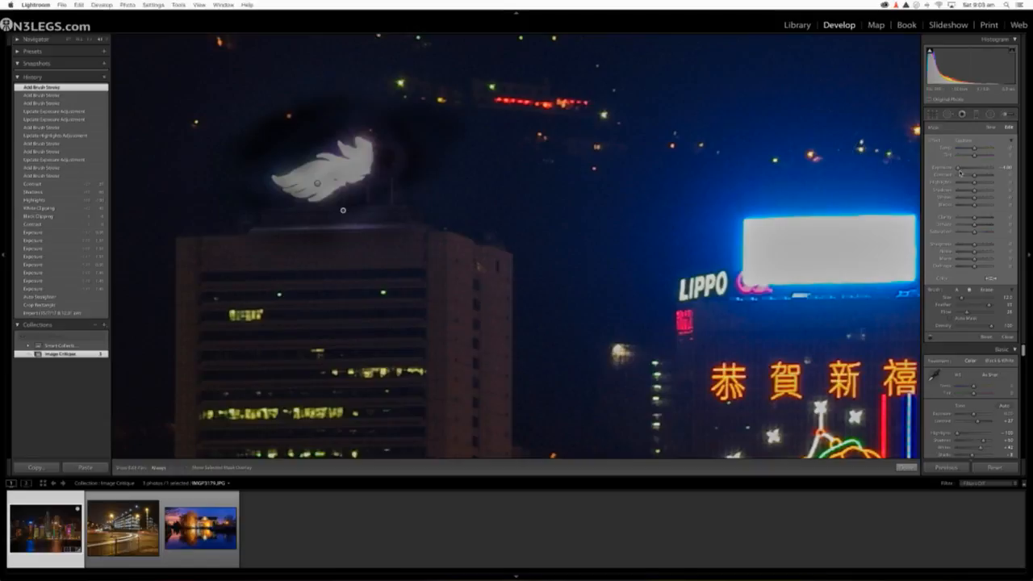
Step: Ease the glow brush's Exposure reduction and extend its strokes around the feather sign and over the building's top edge
left_click_drag(961, 169, 971, 168)
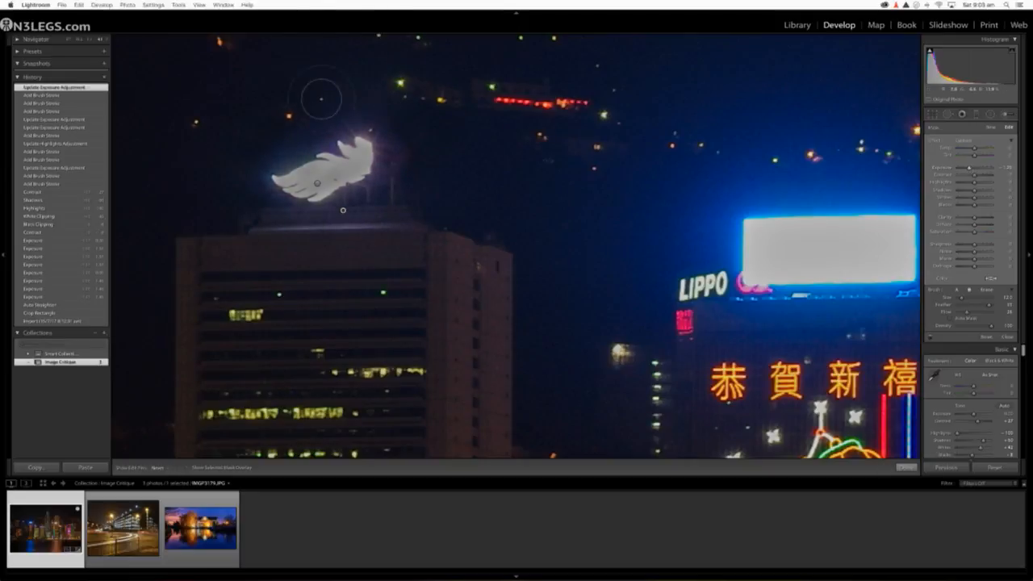
left_click_drag(397, 173, 376, 207)
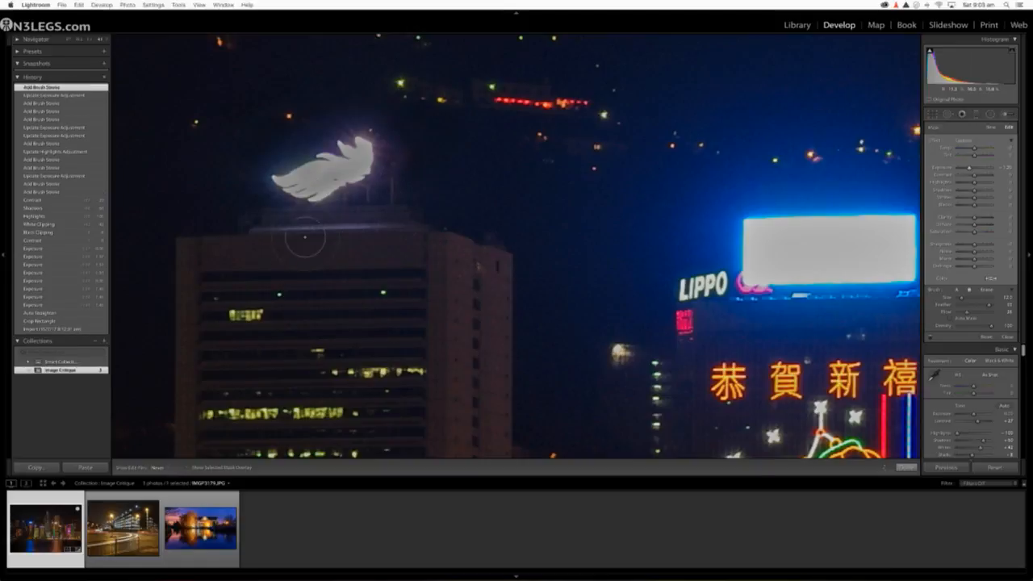
mouse_move(305, 237)
left_mouse_down()
mouse_move(276, 231)
mouse_move(277, 228)
left_mouse_up()
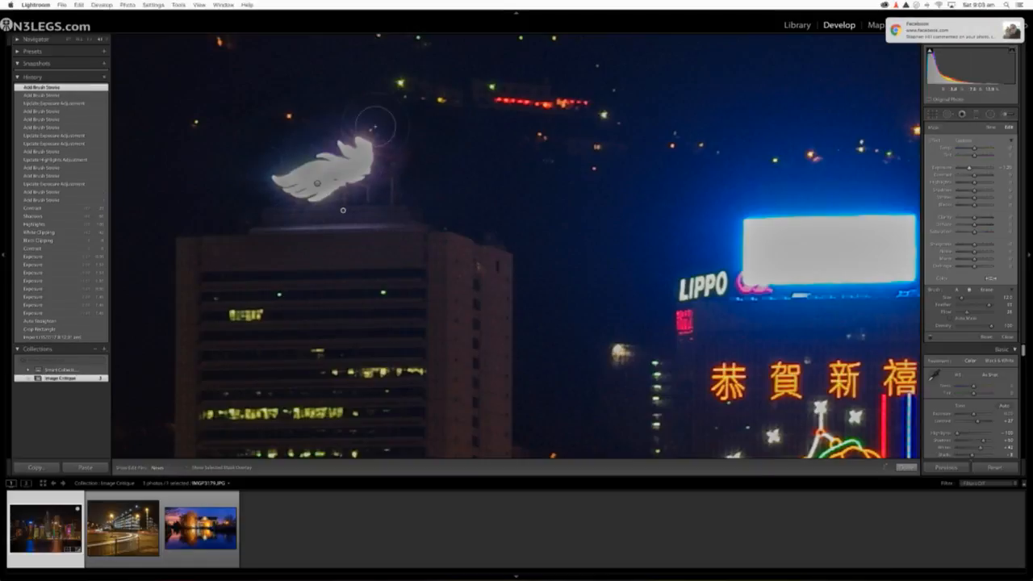
mouse_move(375, 125)
left_mouse_down()
mouse_move(385, 158)
mouse_move(351, 249)
left_mouse_up()
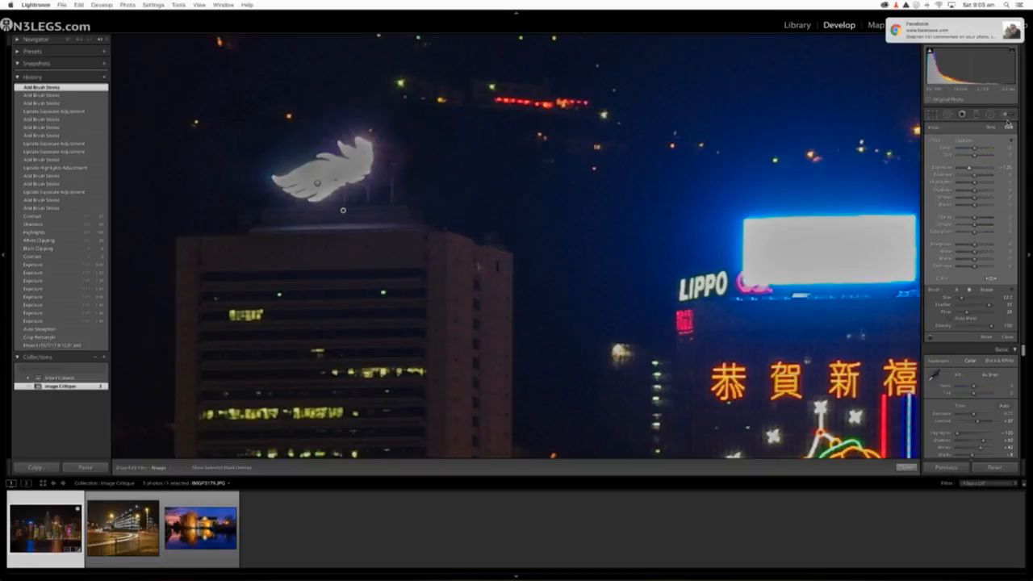
left_click(1006, 117)
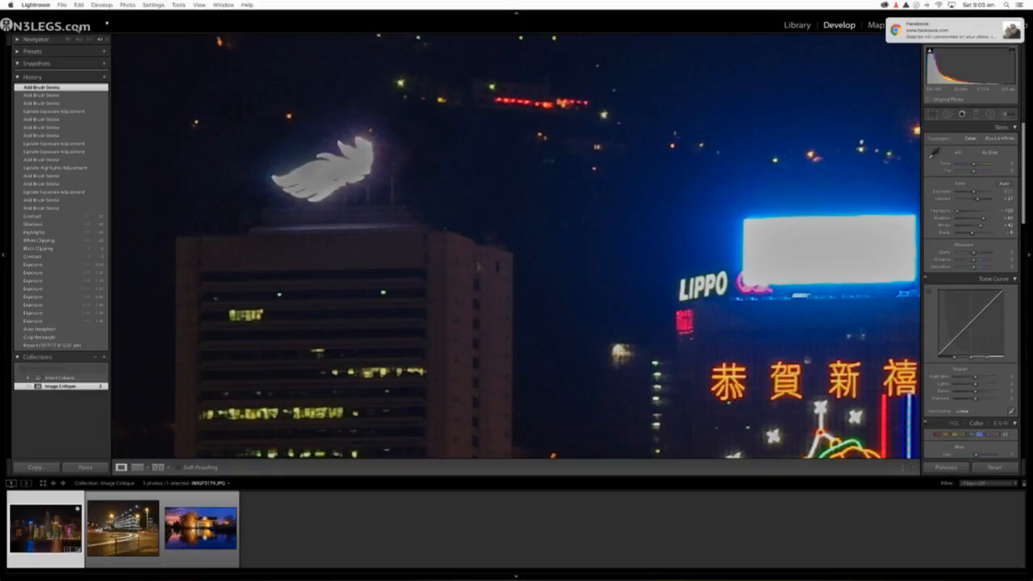
Step: Reselect the feather sign's brush adjustment, raise its Exposure above zero and inspect the sign up close
left_click(68, 40)
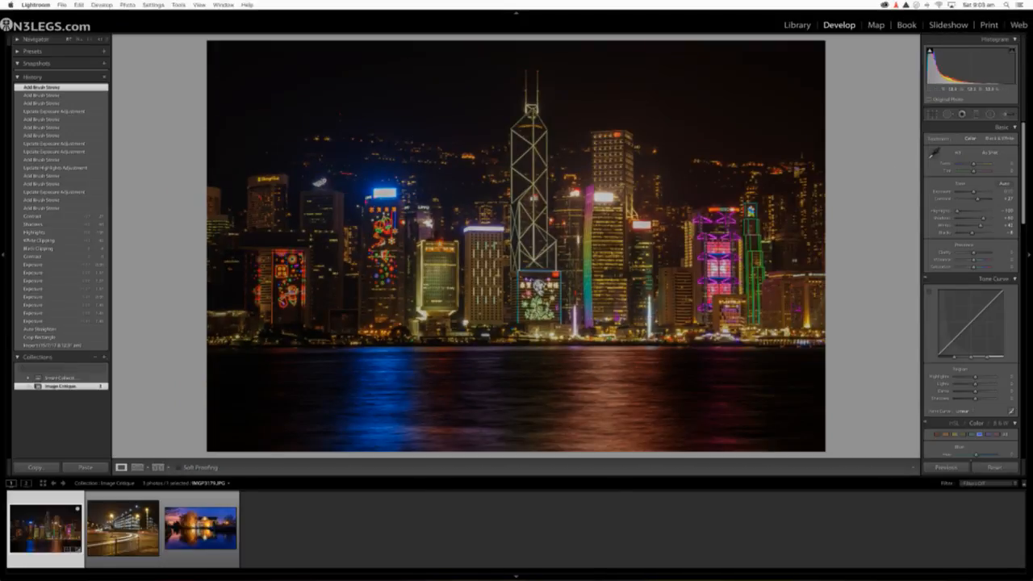
left_click(1007, 114)
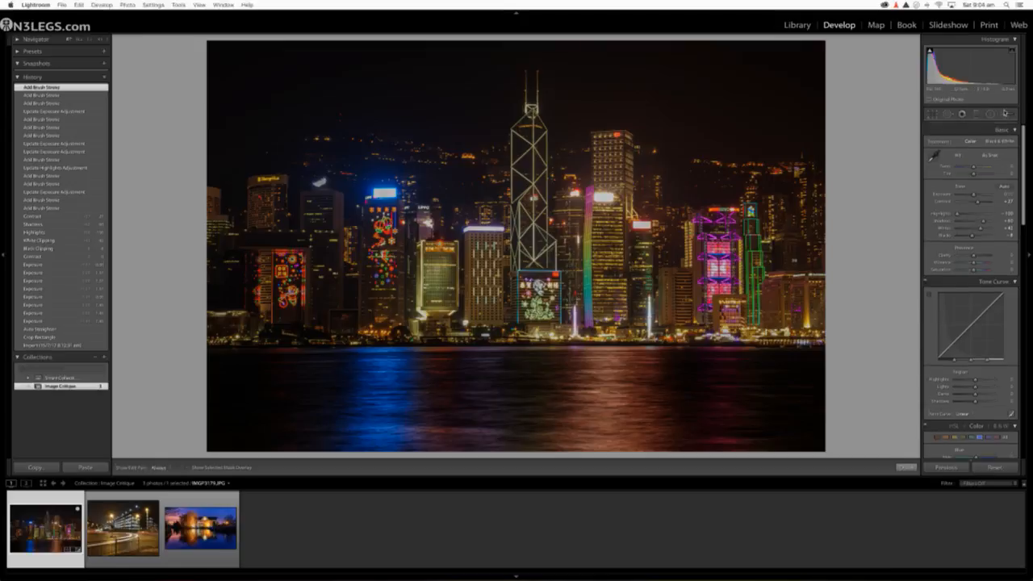
left_click(320, 184)
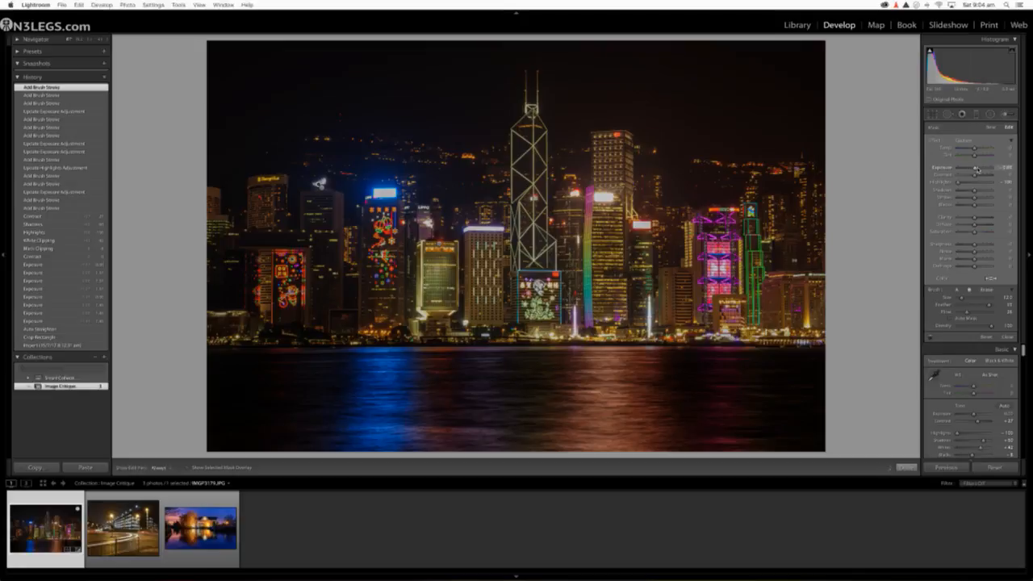
left_click_drag(981, 168, 979, 168)
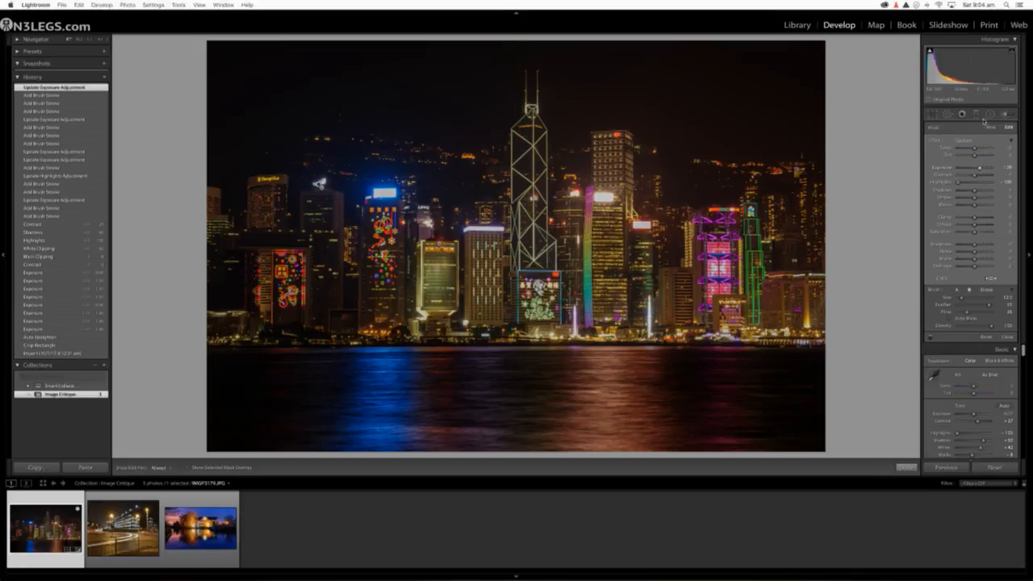
left_click(1006, 115)
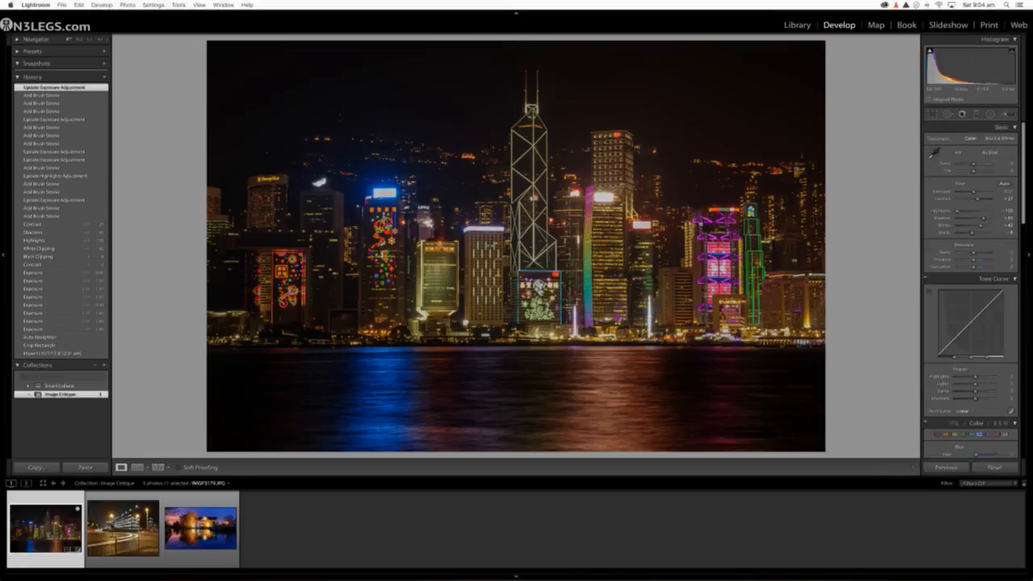
left_click(320, 184)
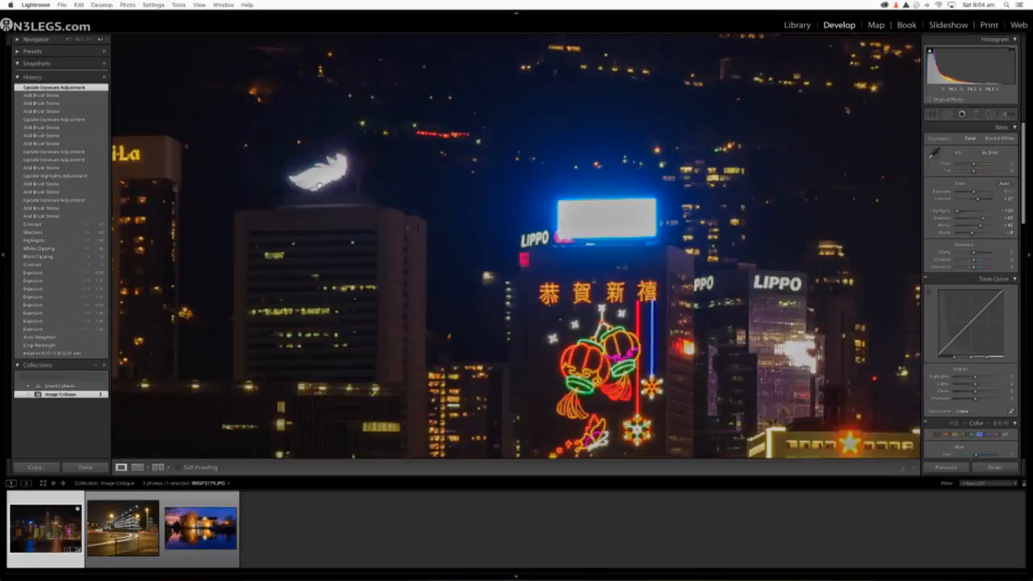
left_click(320, 184)
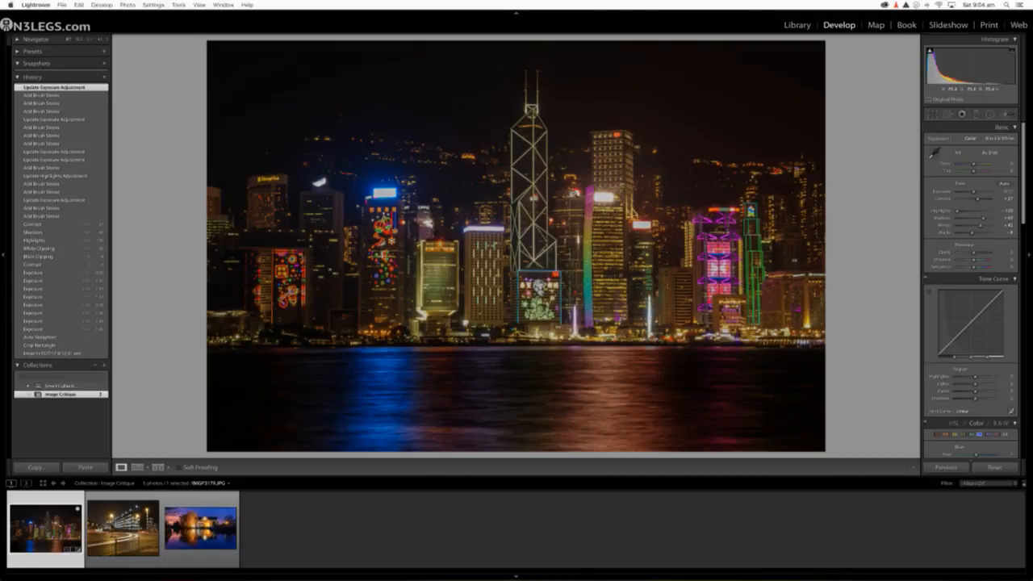
Step: Paint the white billboard and the citi sign with a new Adjustment Brush at Highlights -100 and Exposure just above zero
left_click(575, 195)
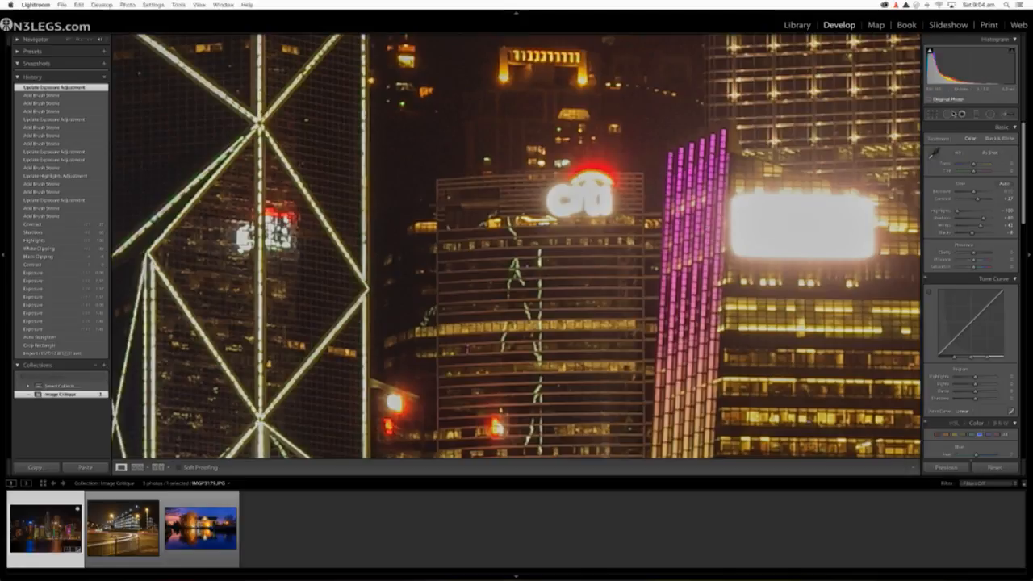
left_click(1004, 116)
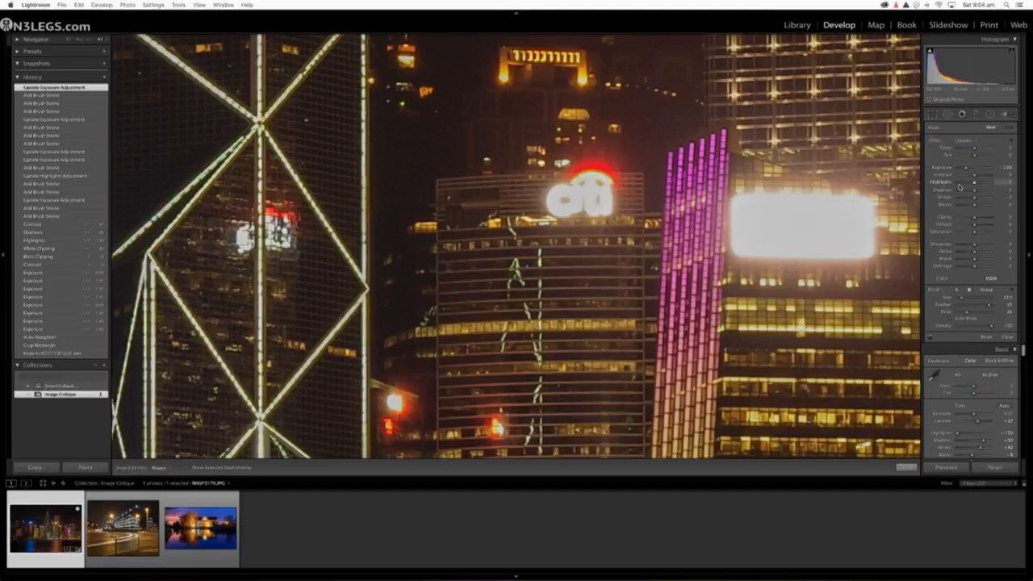
left_click_drag(976, 183, 958, 183)
left_click(976, 169)
left_click(802, 259)
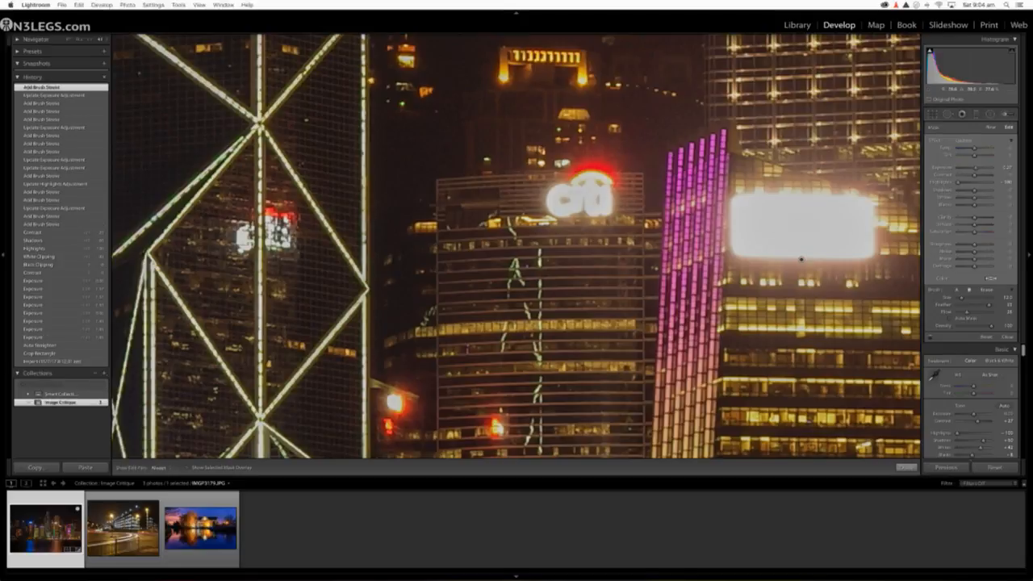
left_click(802, 258)
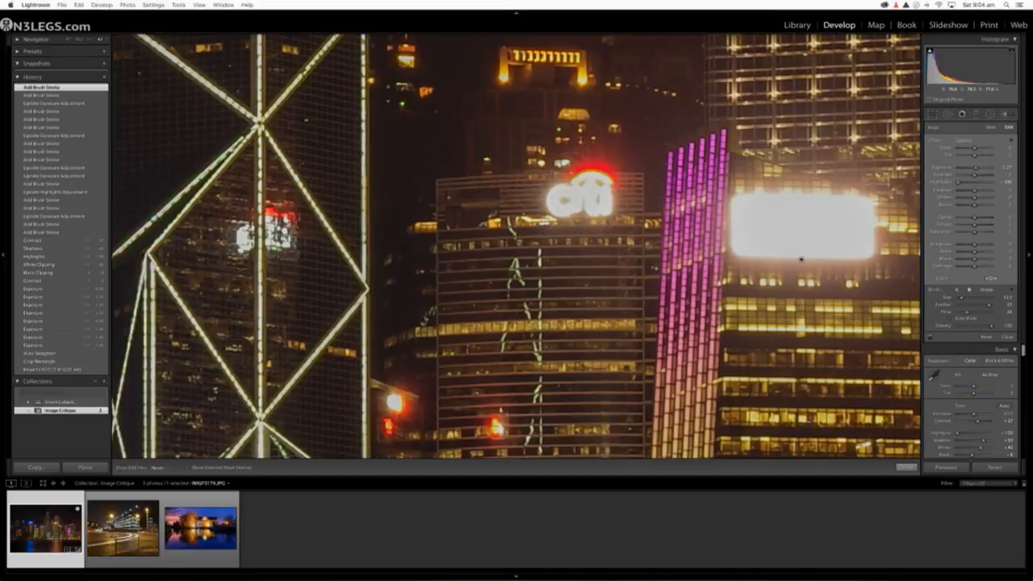
left_click(583, 199)
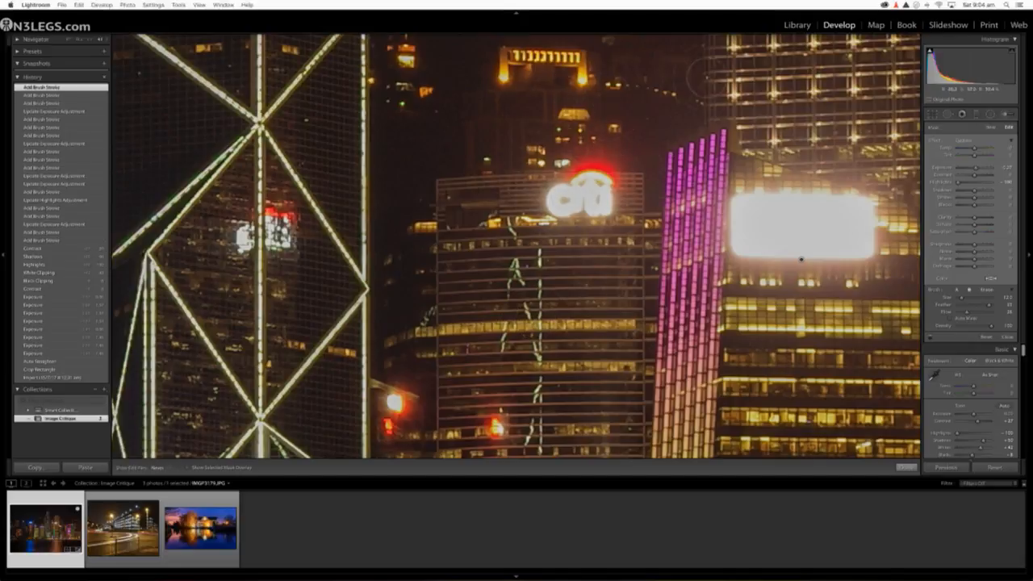
left_click(580, 199)
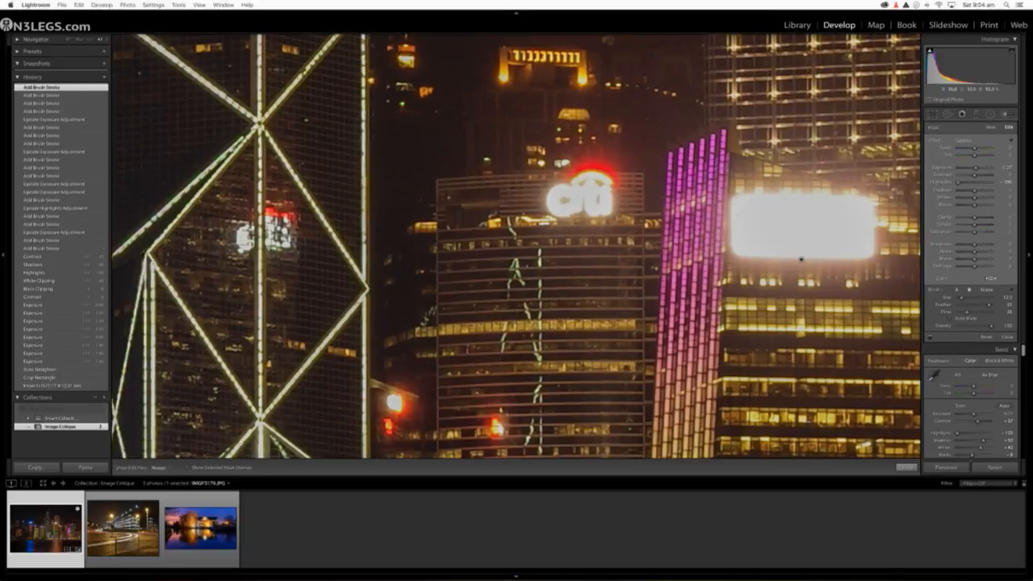
Step: Dab the same Highlights -100 brush, reduced in size, over further bright signs and lit buildings across the whole skyline
left_click(71, 41)
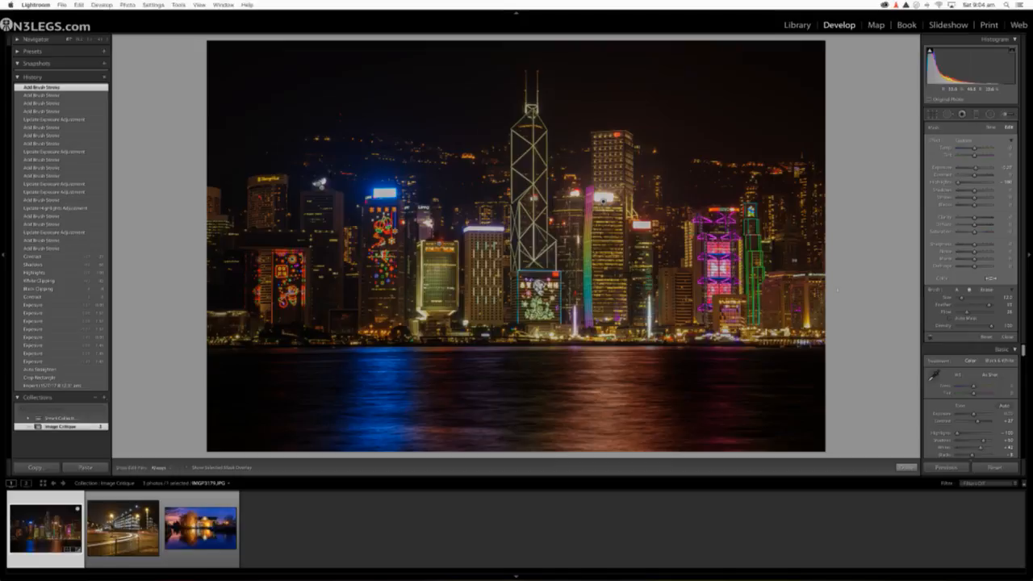
key("bracketleft")
key("bracketleft")
key("bracketleft")
left_click(617, 194)
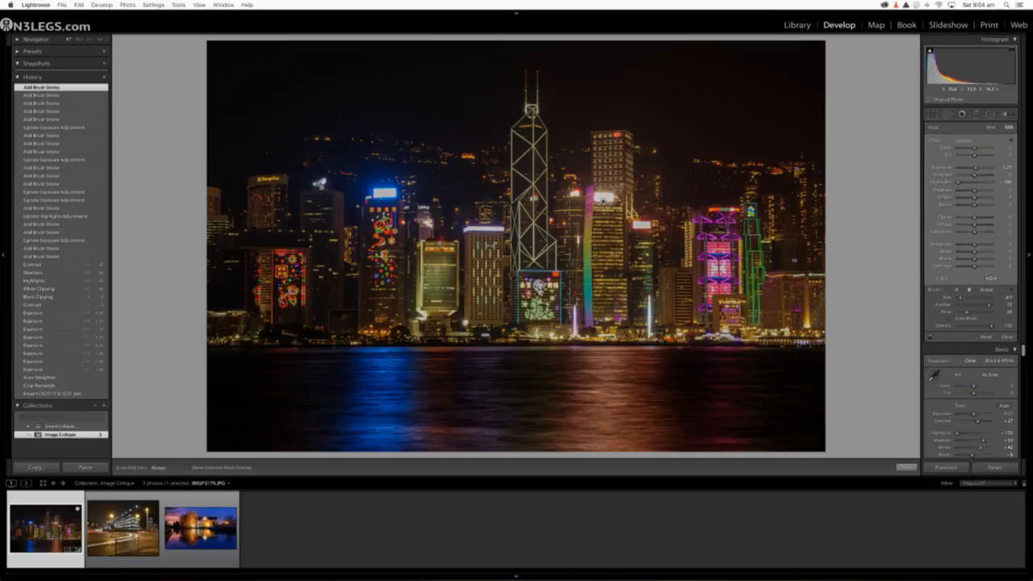
left_click(721, 245)
left_click(446, 231)
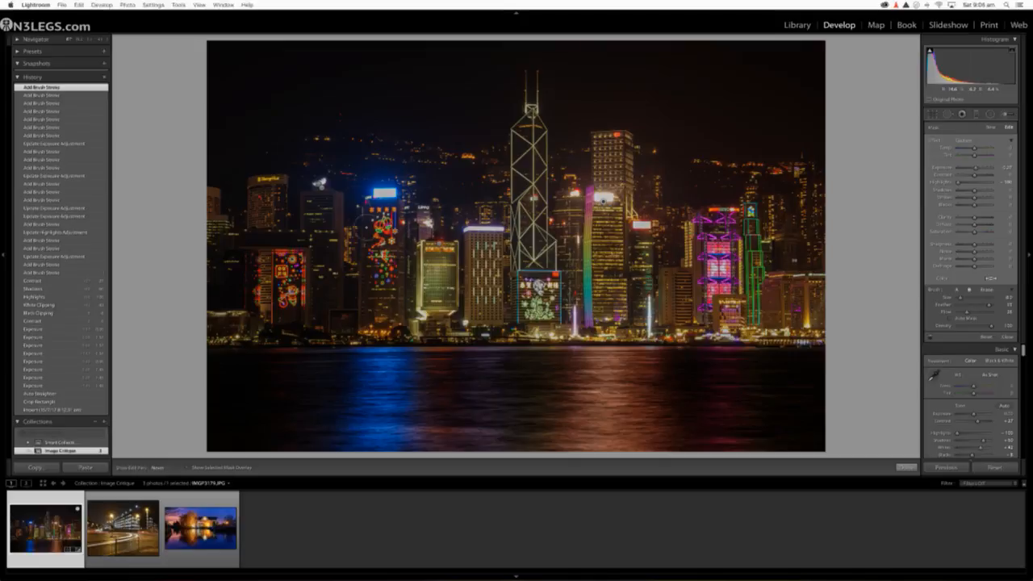
left_click(397, 212)
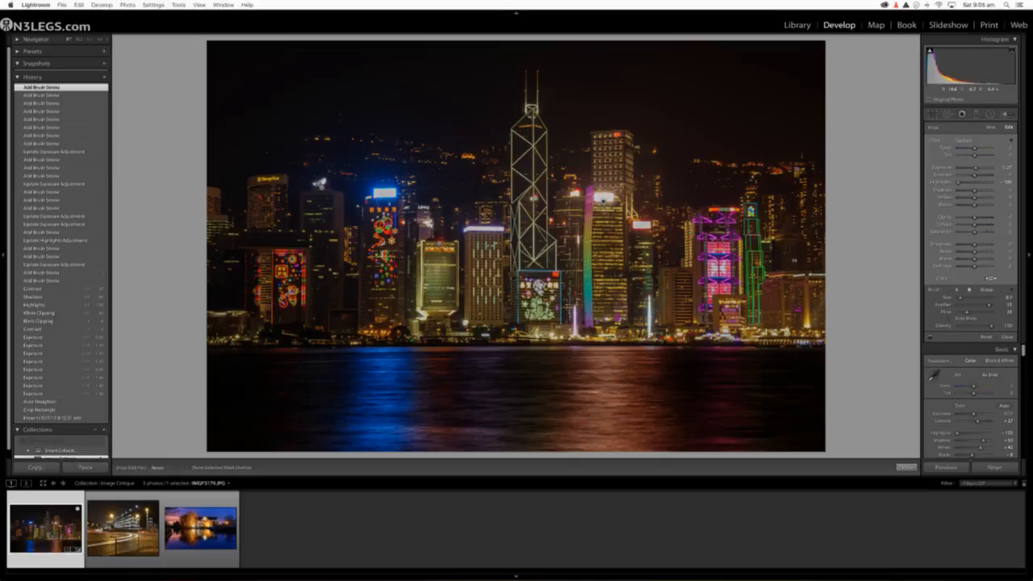
left_click(429, 193)
left_click(423, 188)
left_click(336, 269)
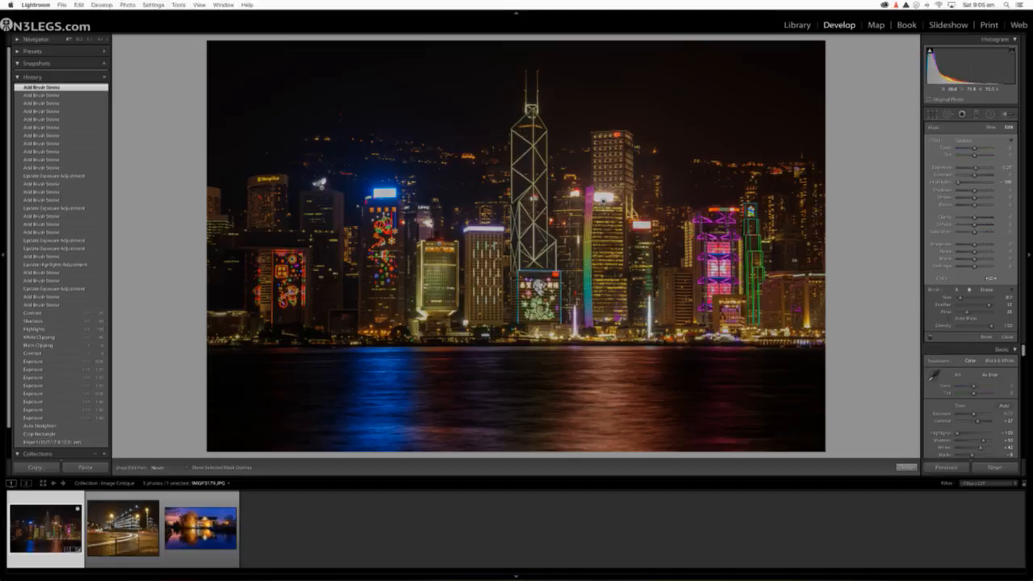
left_click(203, 260)
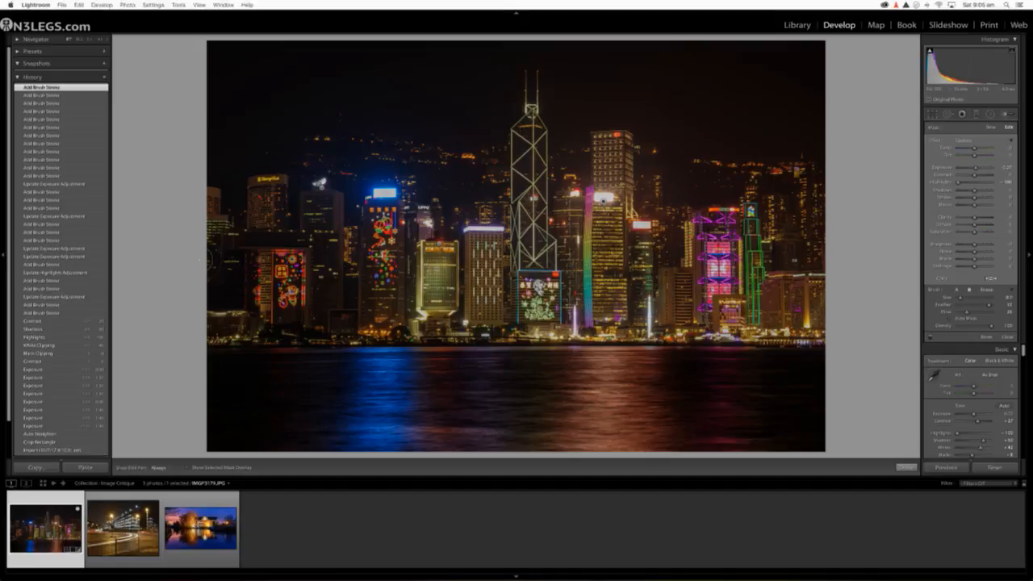
Step: Finish brushing and compare the skyline photo side by side with its original, inspecting the signs and water up close
left_click(1005, 115)
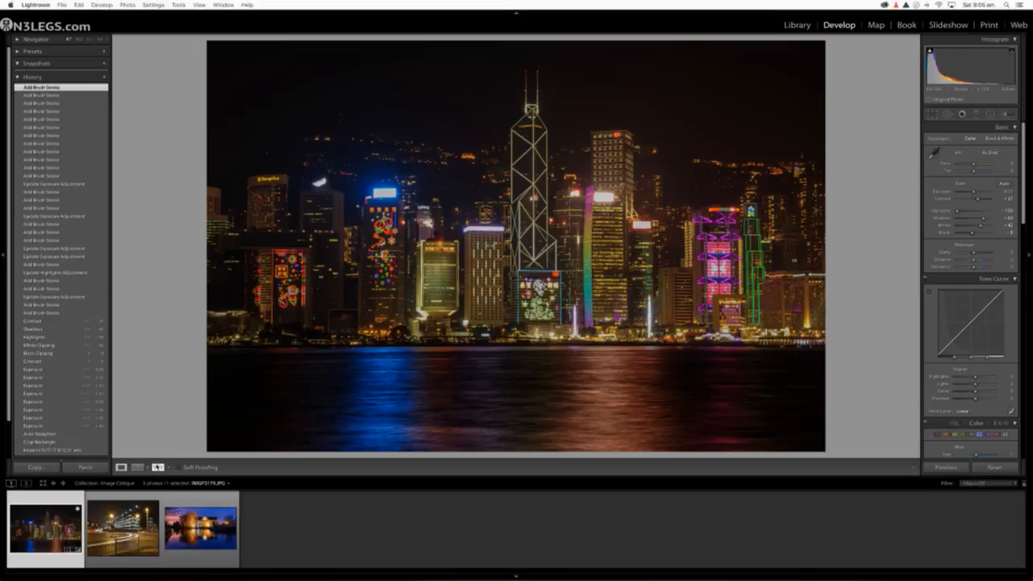
left_click(158, 468)
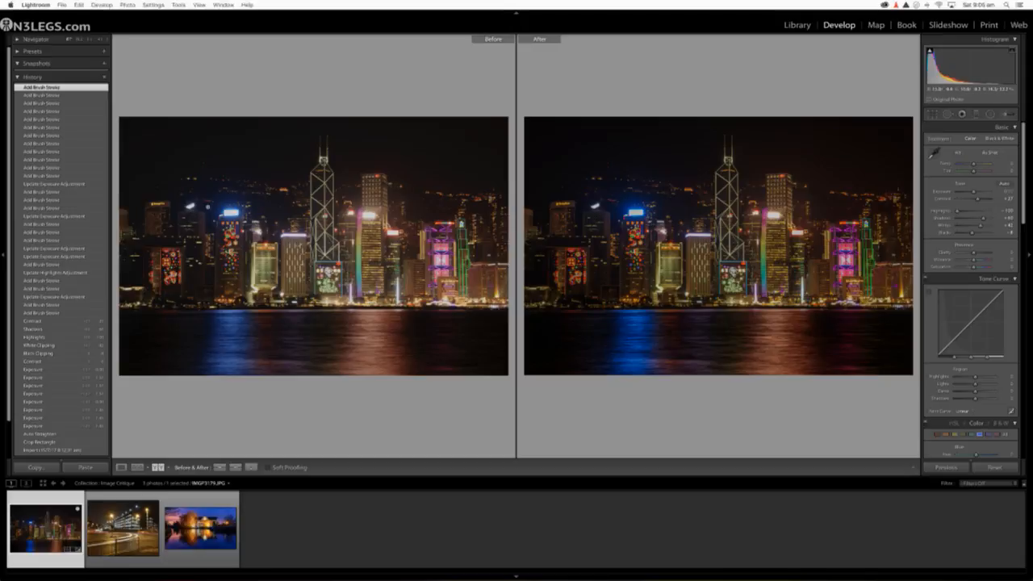
left_click(158, 204)
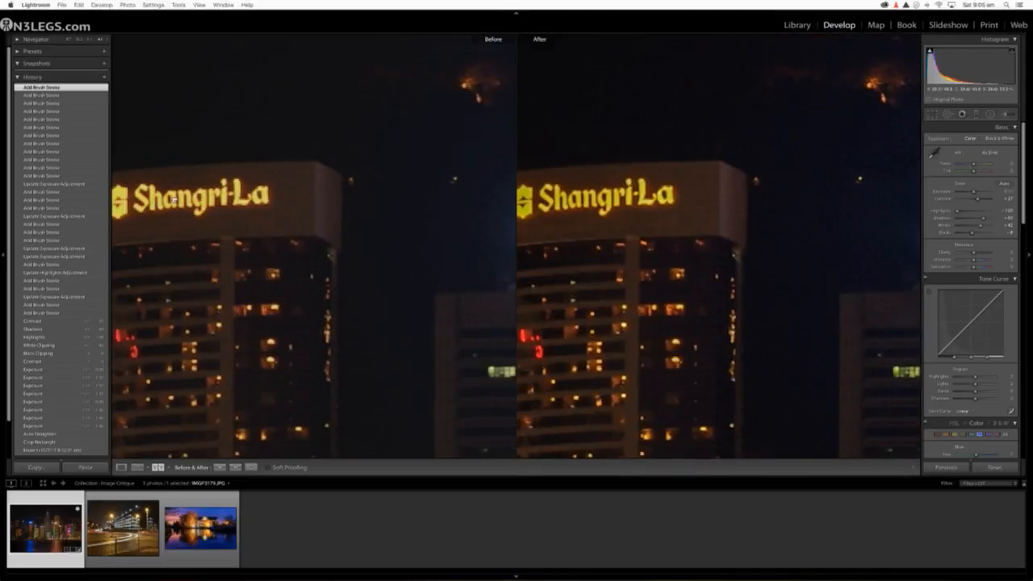
left_click(195, 205)
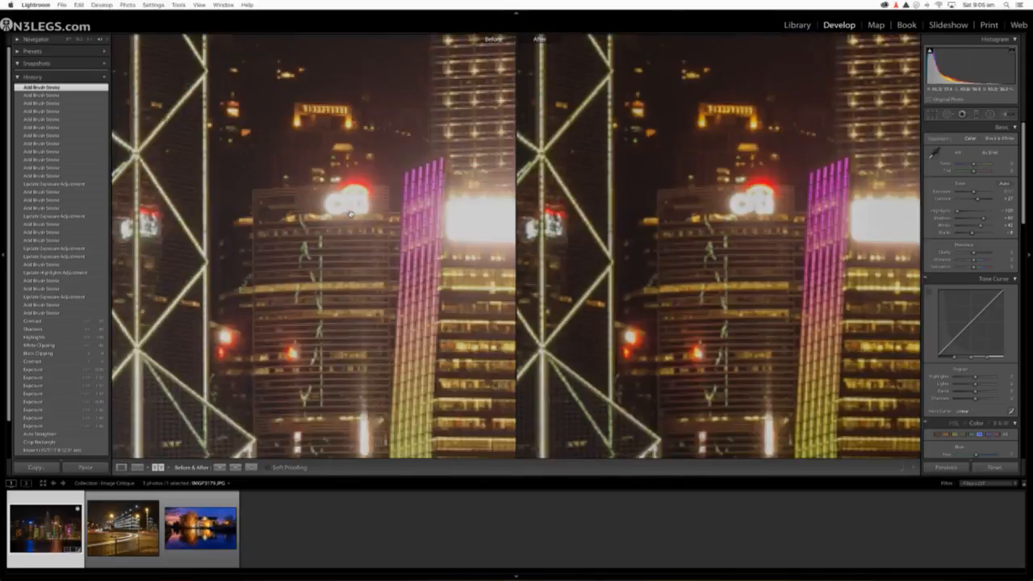
left_click(353, 216)
left_click(353, 207)
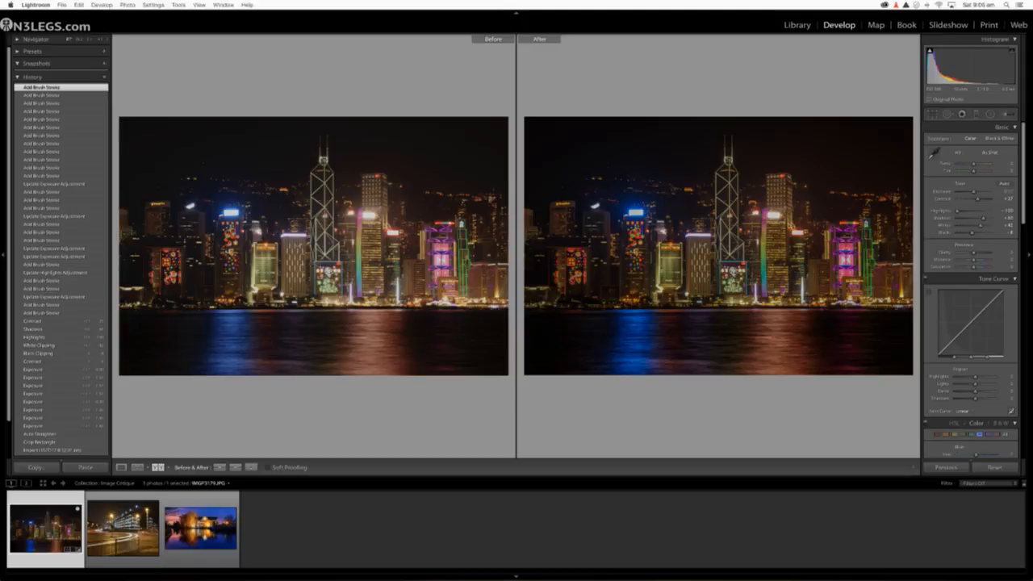
left_click(743, 325)
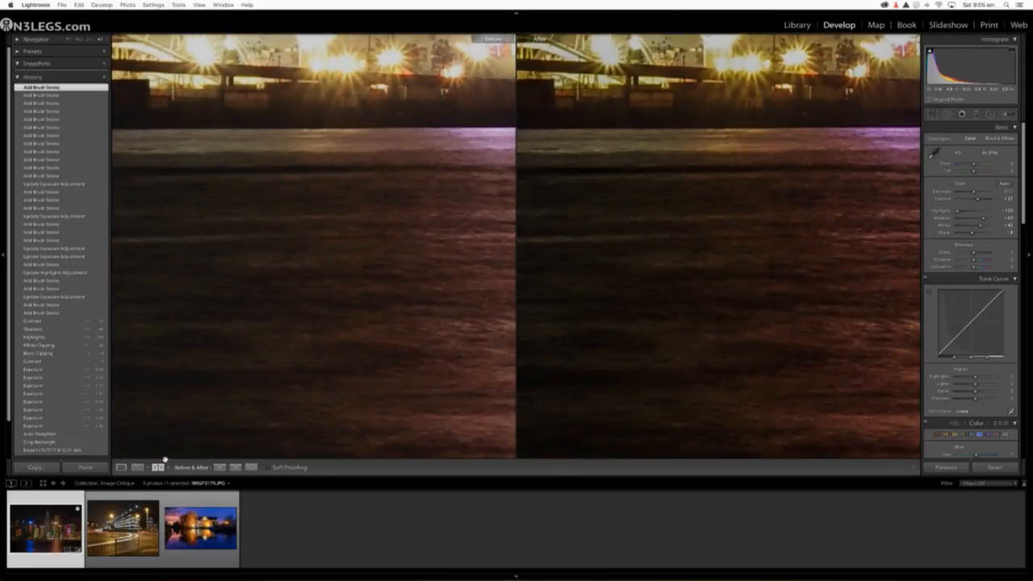
left_click(121, 468)
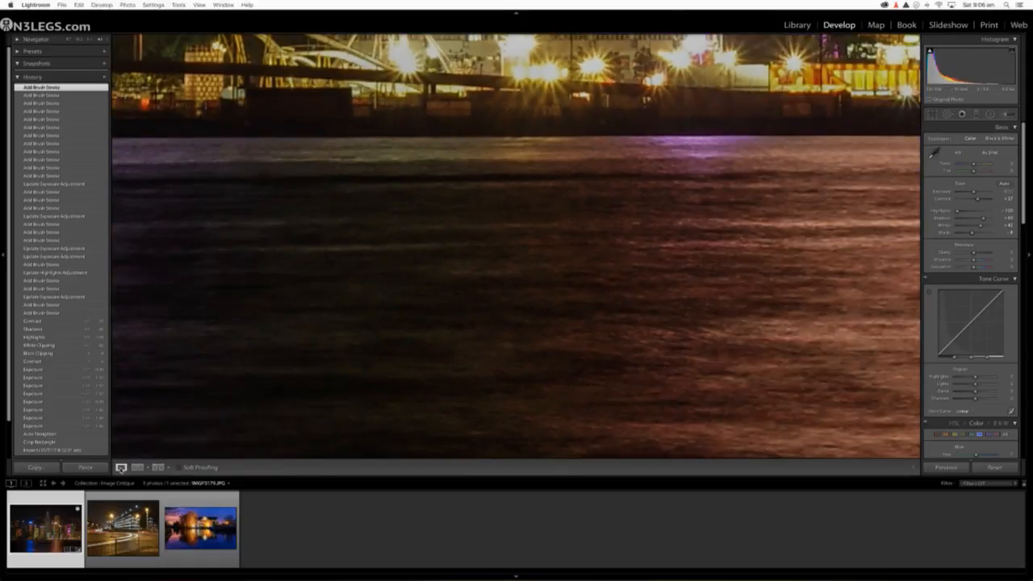
left_click(66, 38)
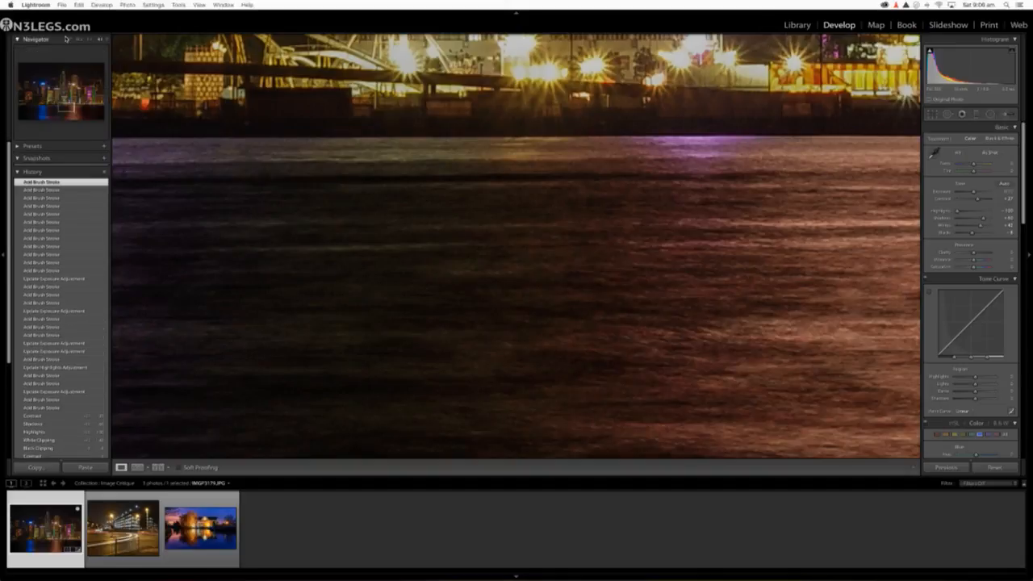
left_click(68, 39)
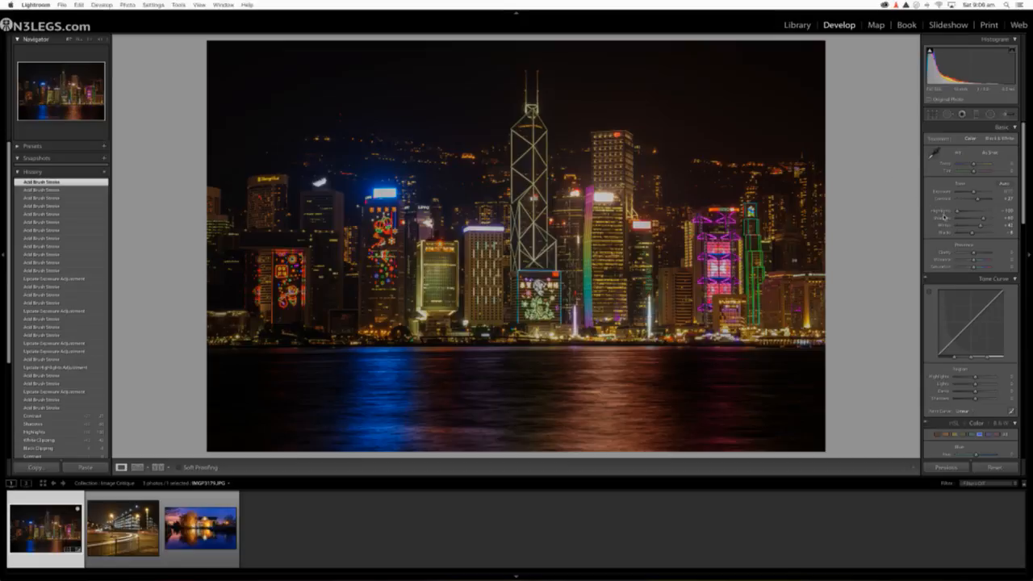
Step: Raise Clarity to +42, Vibrance slightly and Contrast to +50 for the whole skyline photo
mouse_move(973, 252)
left_mouse_down()
mouse_move(990, 255)
mouse_move(967, 263)
mouse_move(996, 260)
mouse_move(974, 261)
left_mouse_up()
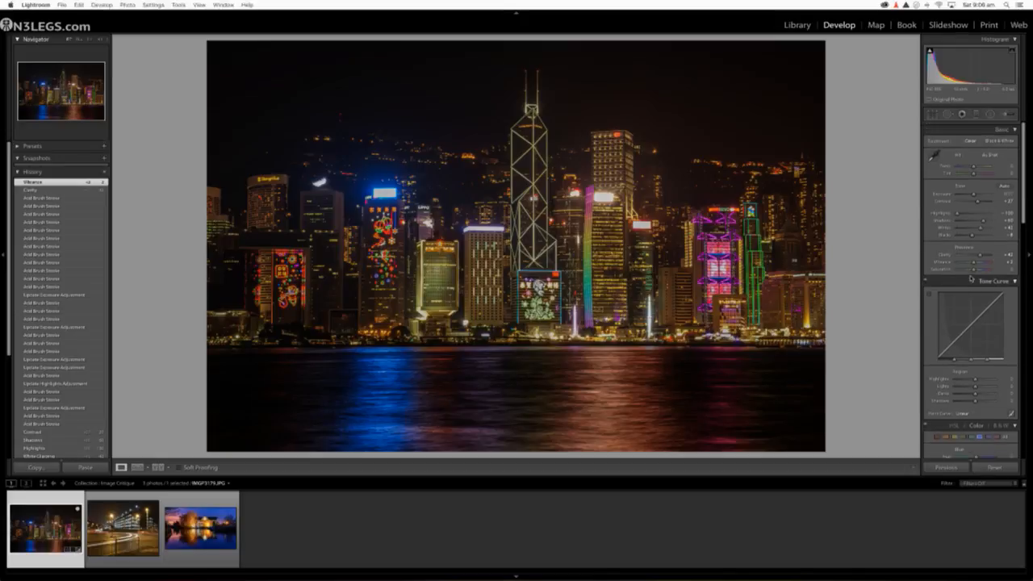
left_click_drag(977, 201, 983, 201)
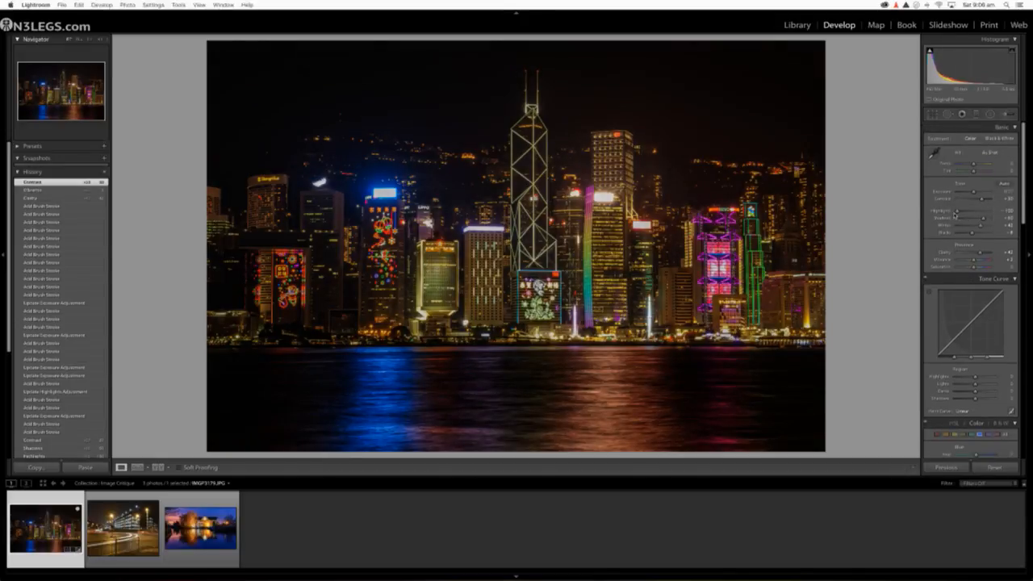
scroll(971, 239, "down", 2)
scroll(972, 240, "down", 1)
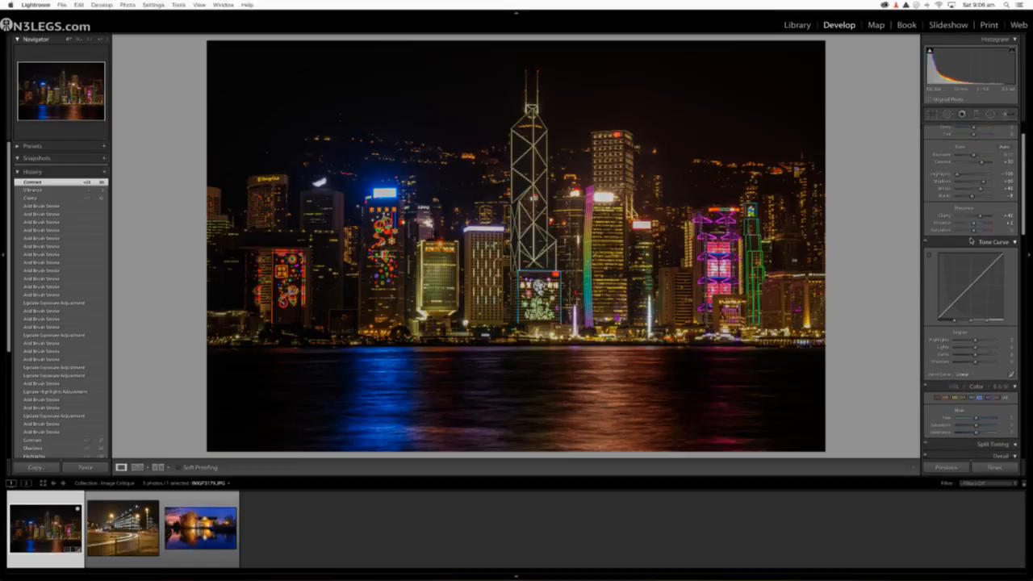
scroll(971, 241, "up", 2)
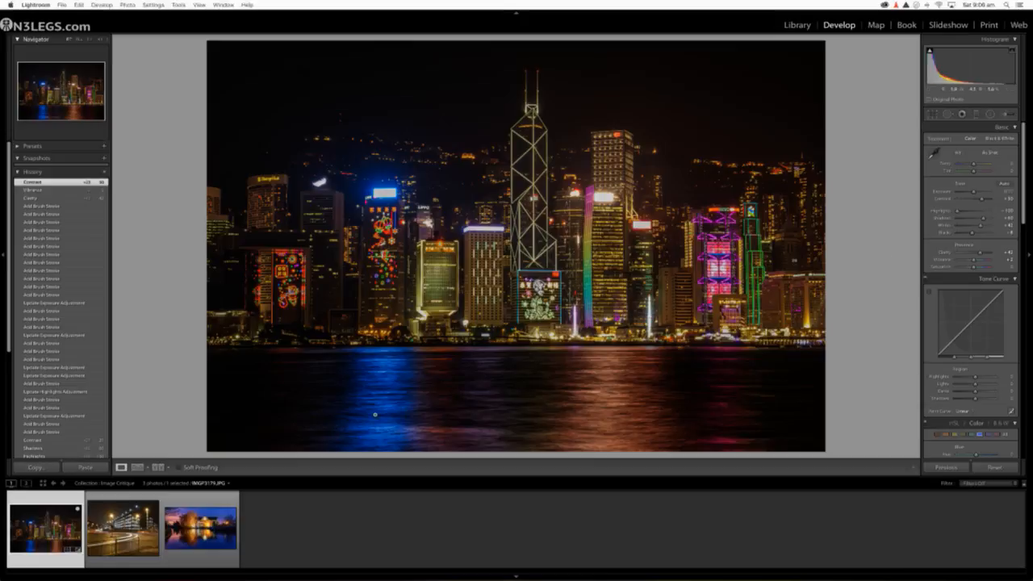
Step: Compare the skyline before and after, and heal a spot beside the tower below the blue sign with Spot Removal
left_click(156, 468)
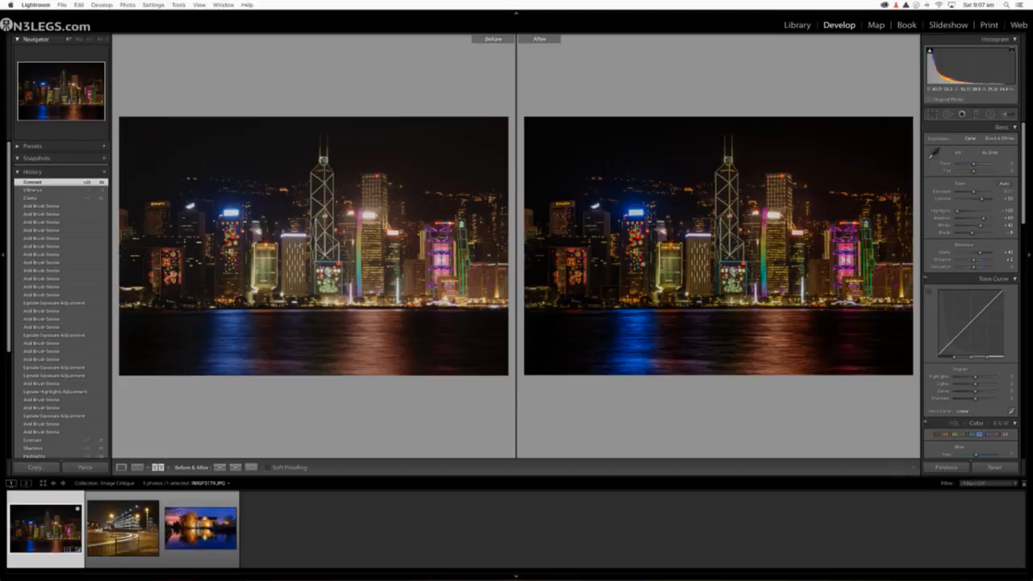
left_click(947, 114)
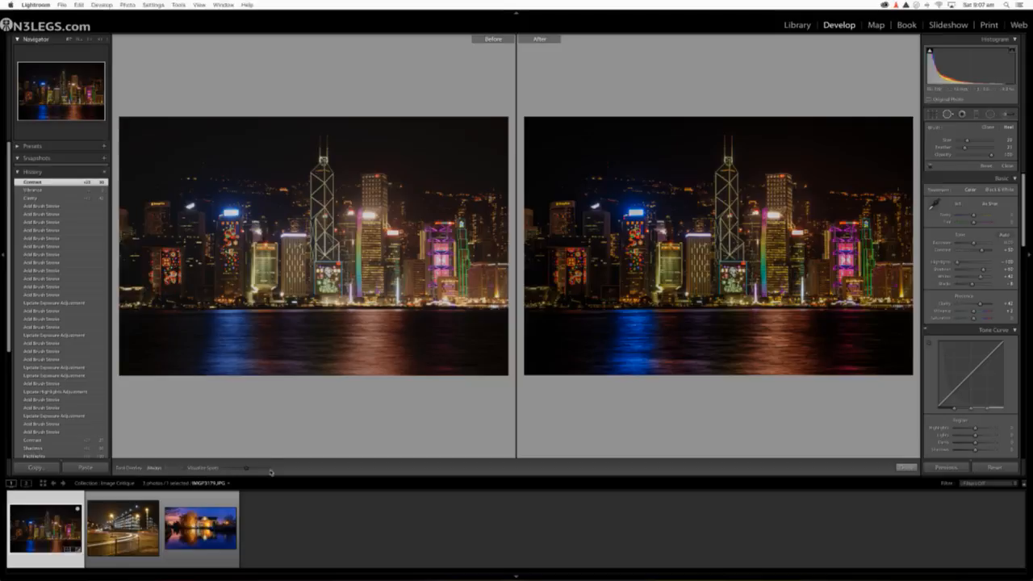
left_click(620, 242)
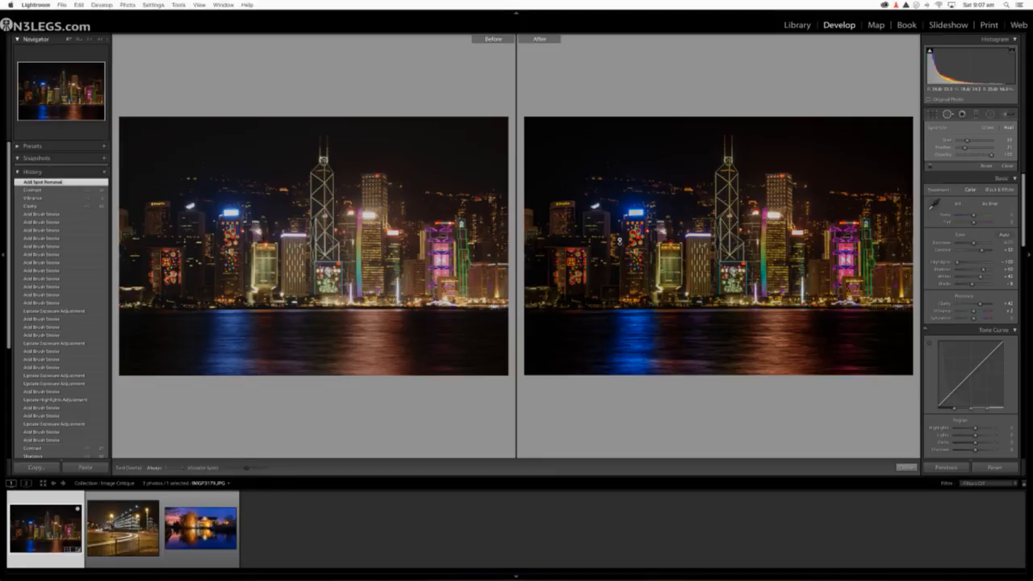
Step: Try healing the red light in the sky above the hills with a smaller spot, and undo that spot removal
left_click(615, 165)
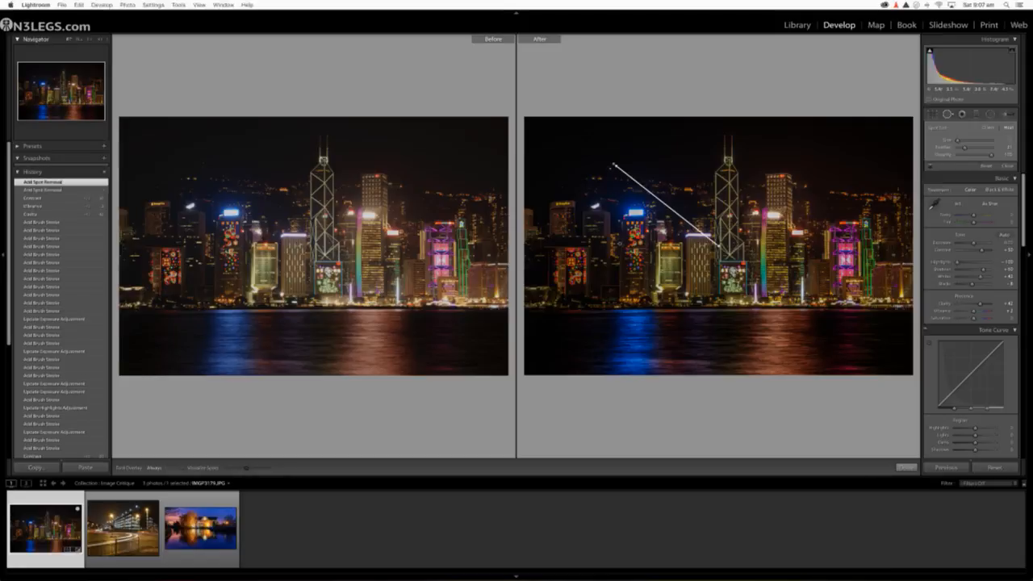
key("super+z")
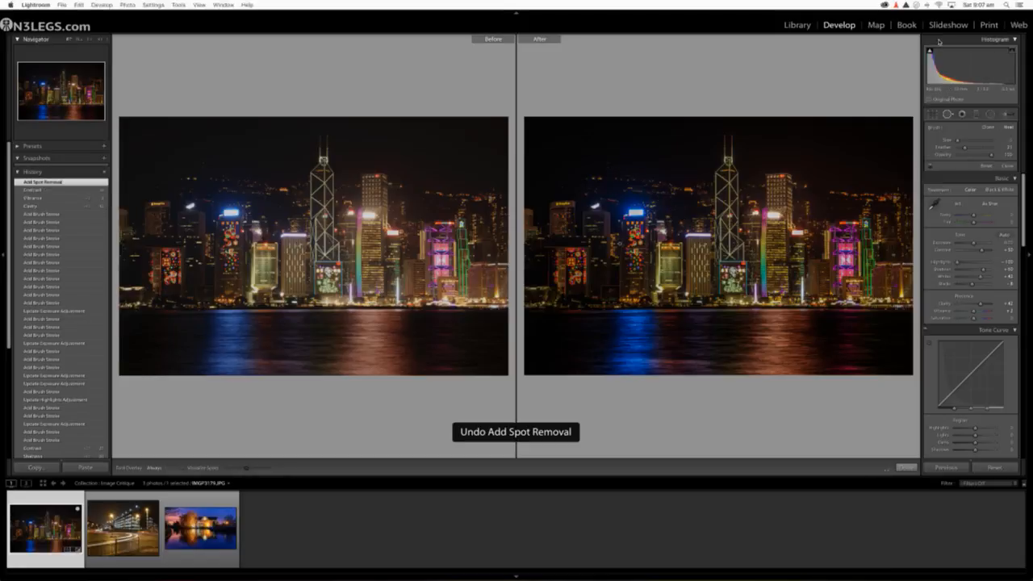
left_click(949, 115)
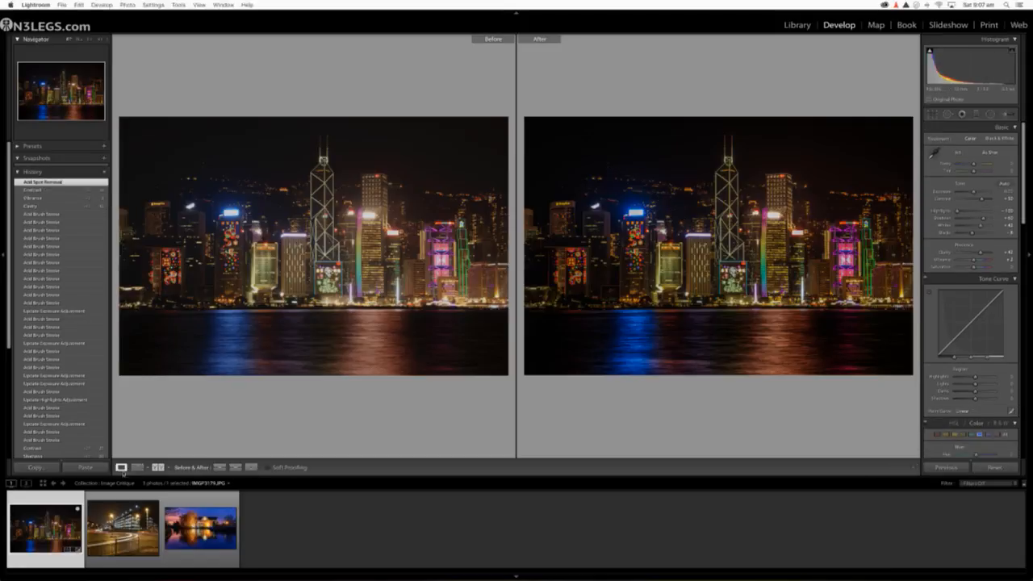
Step: Heal the single red light and the pair of red lights below it in the sky above the hills
left_click(121, 467)
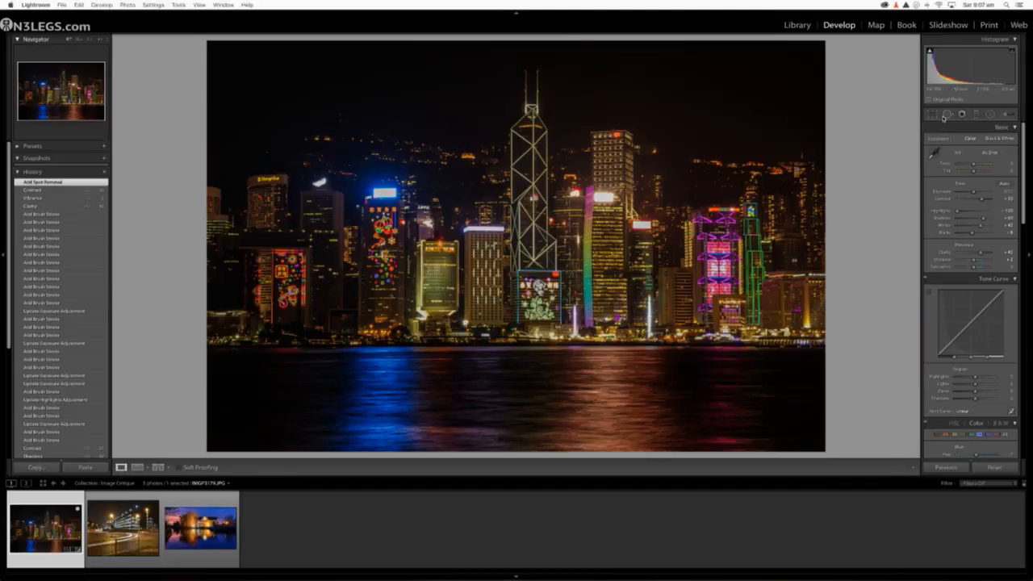
left_click(336, 118)
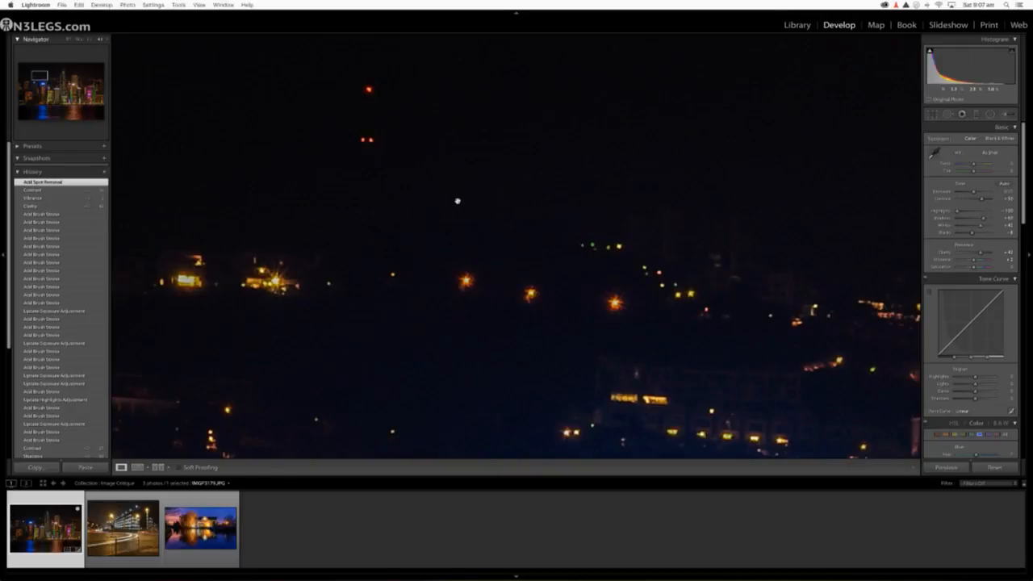
left_click(948, 113)
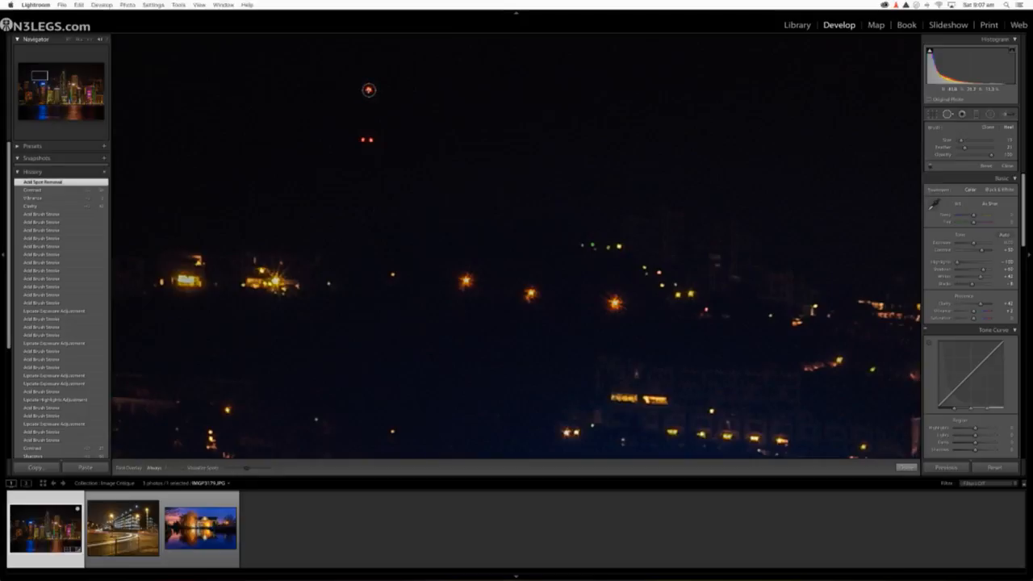
left_click(368, 90)
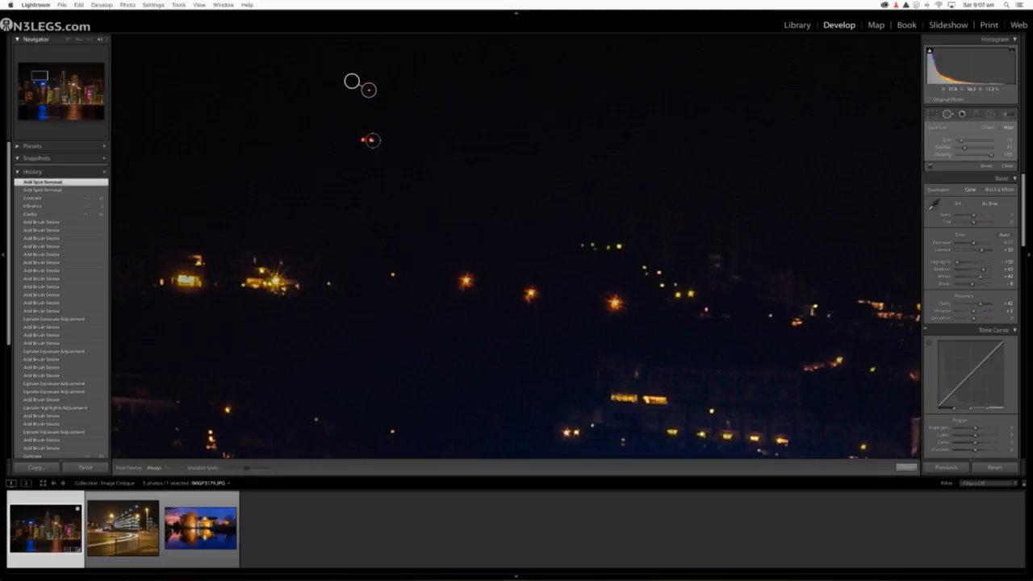
left_click(369, 140)
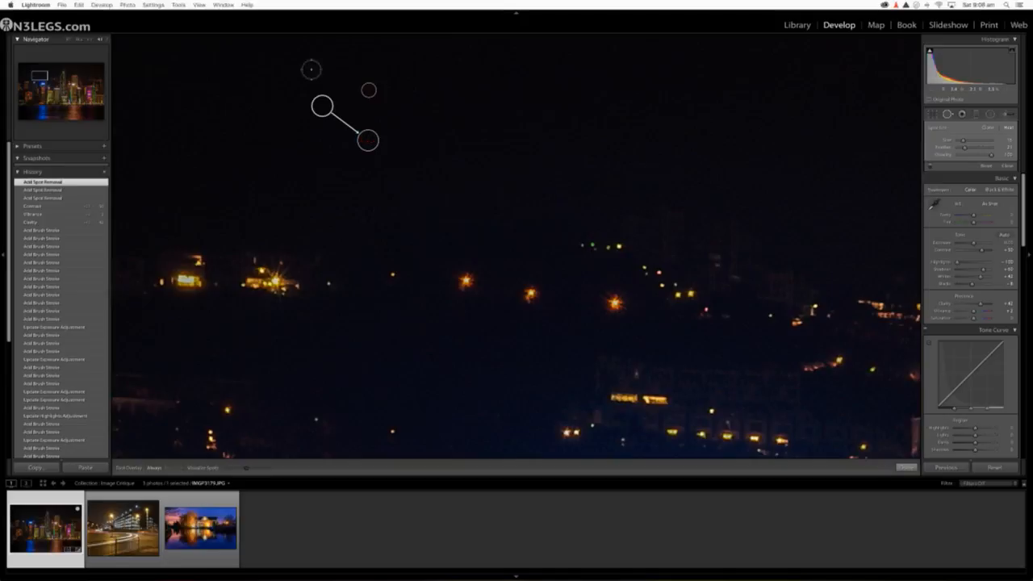
left_click(68, 39)
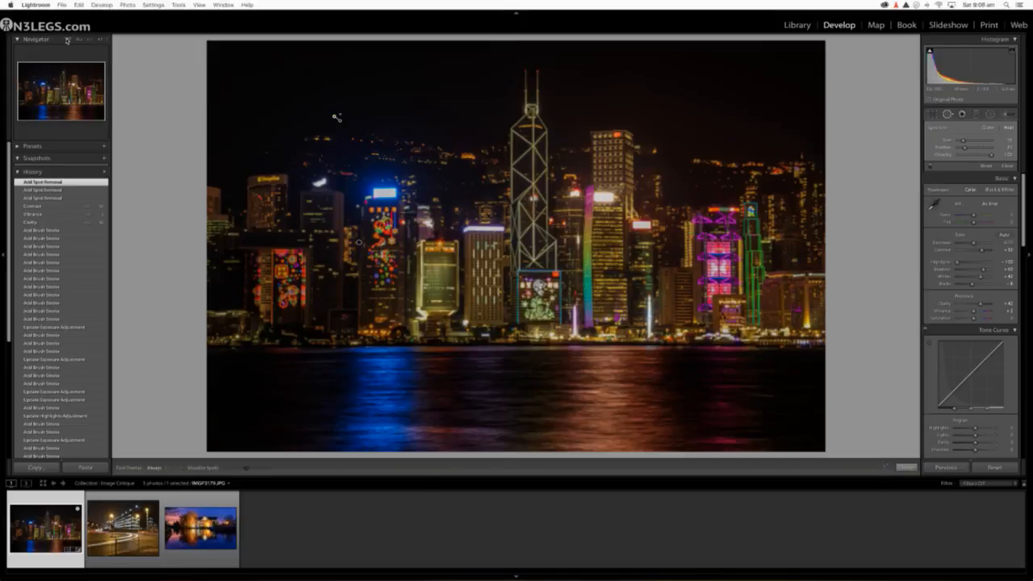
left_click(947, 114)
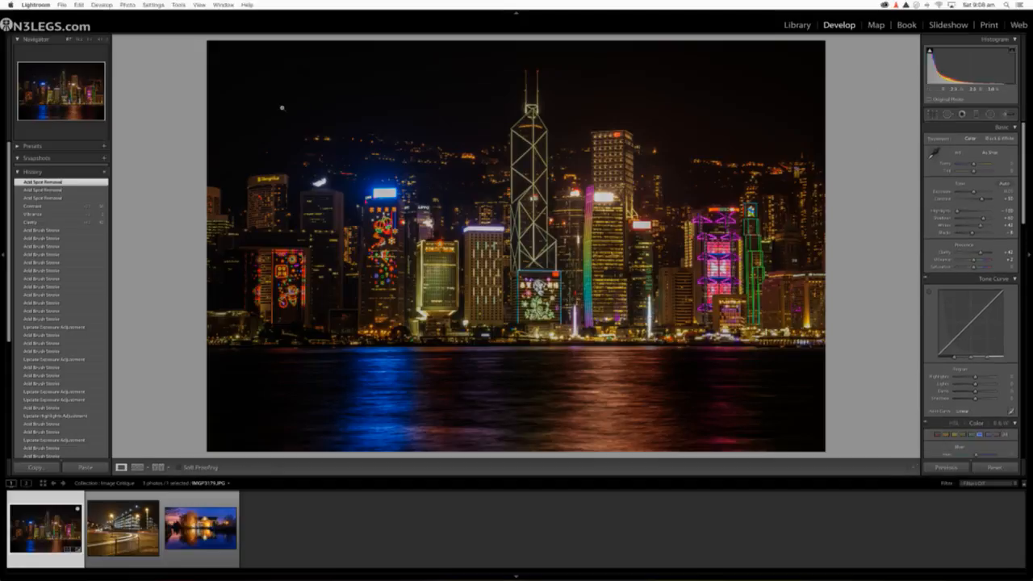
Step: Heal the small light in the dark hillside above the Shangri-La building with Spot Removal
left_click(948, 114)
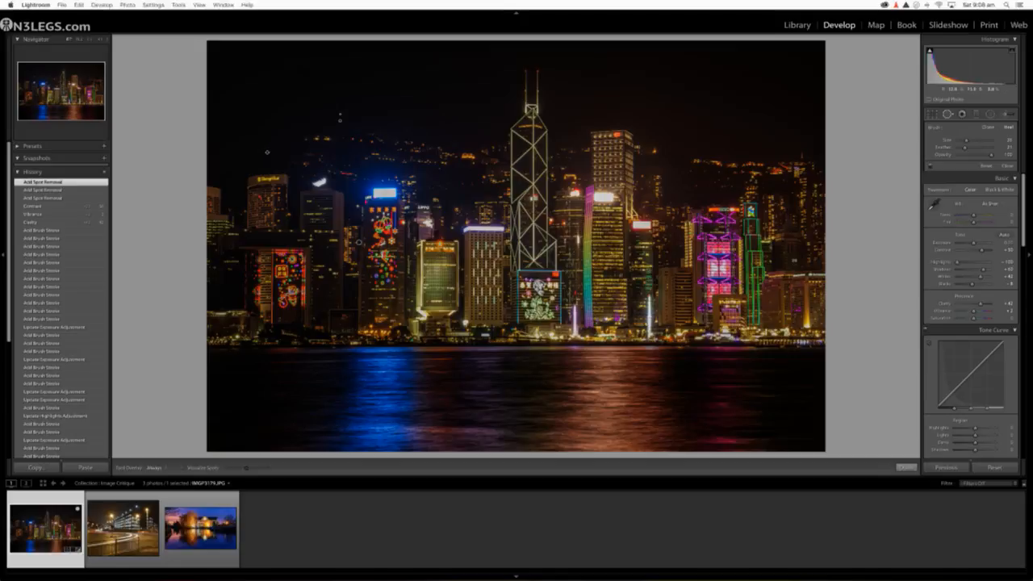
left_click(267, 152)
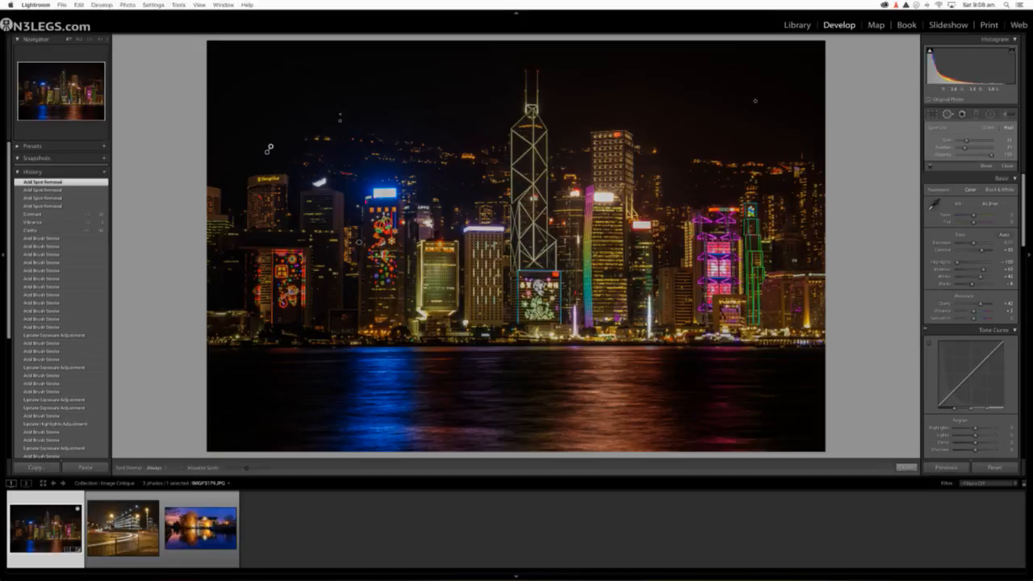
left_click(948, 114)
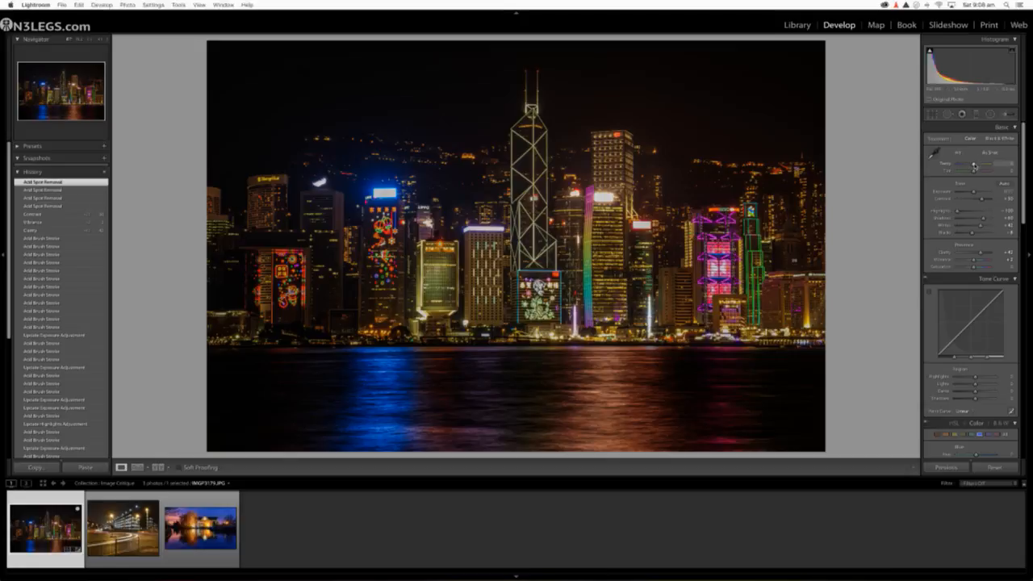
Step: Cool the skyline's white balance with a slightly negative Temperature, and compare the result with the original
left_click_drag(974, 165, 973, 165)
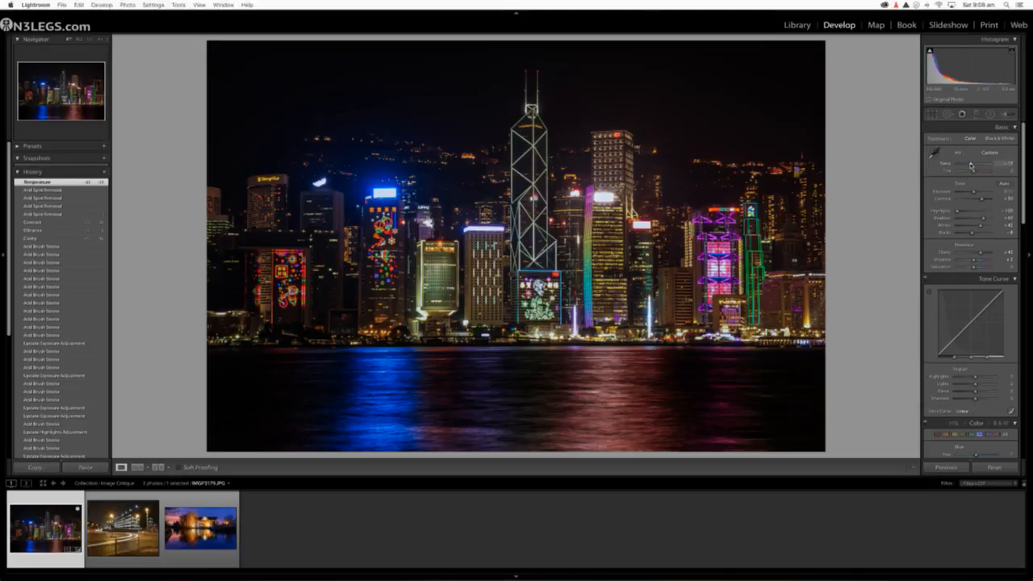
left_click_drag(972, 166, 971, 165)
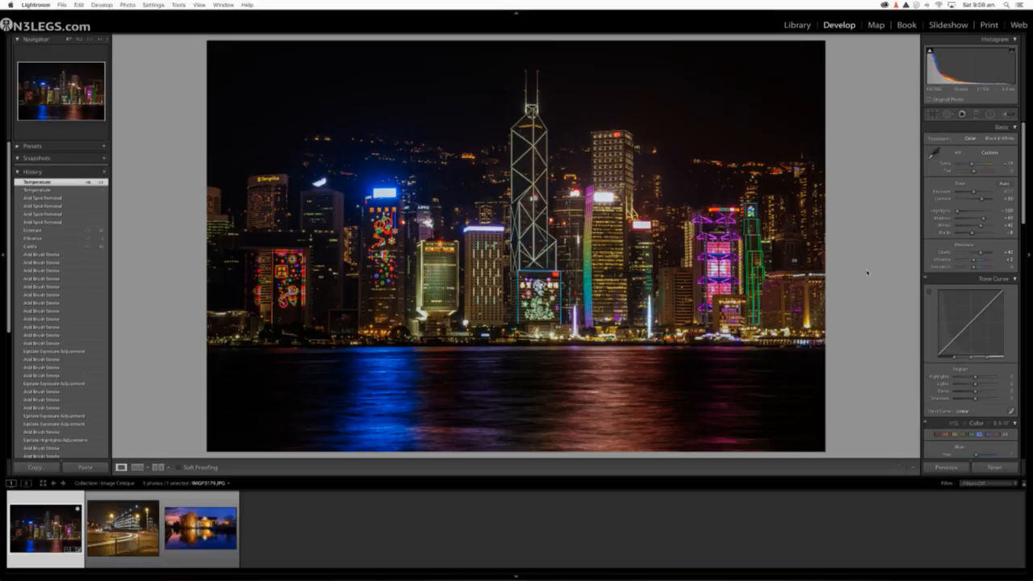
left_click(156, 468)
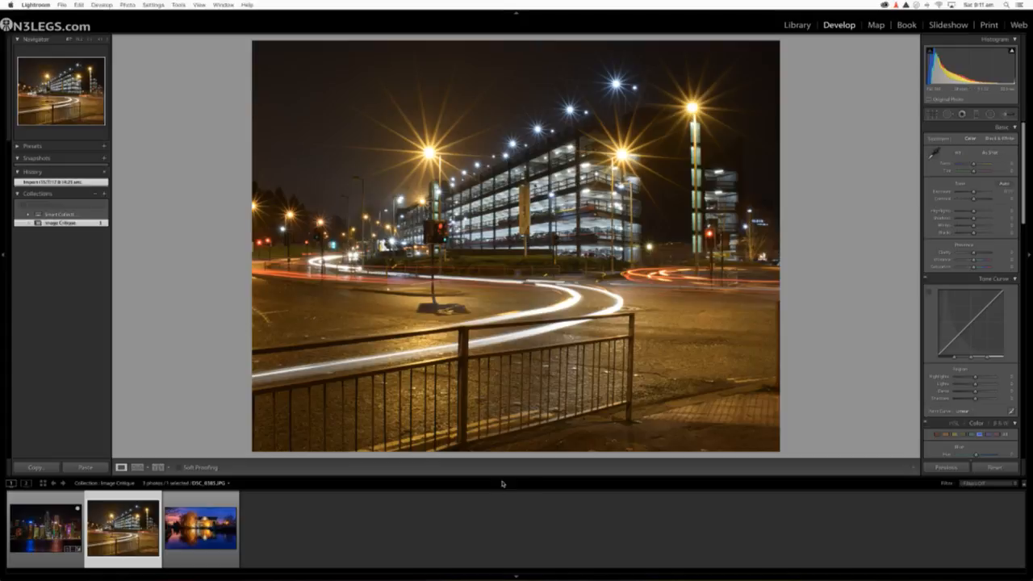
Step: Review the car park light-trail photo's caption and metadata, and enlarge it for editing by hiding the filmstrip
left_click(798, 25)
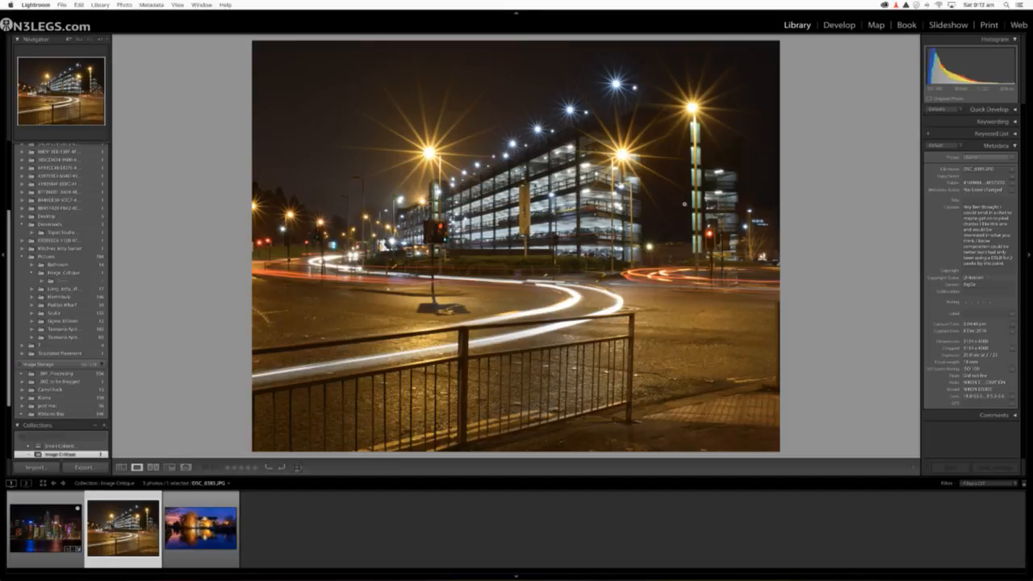
left_click(838, 25)
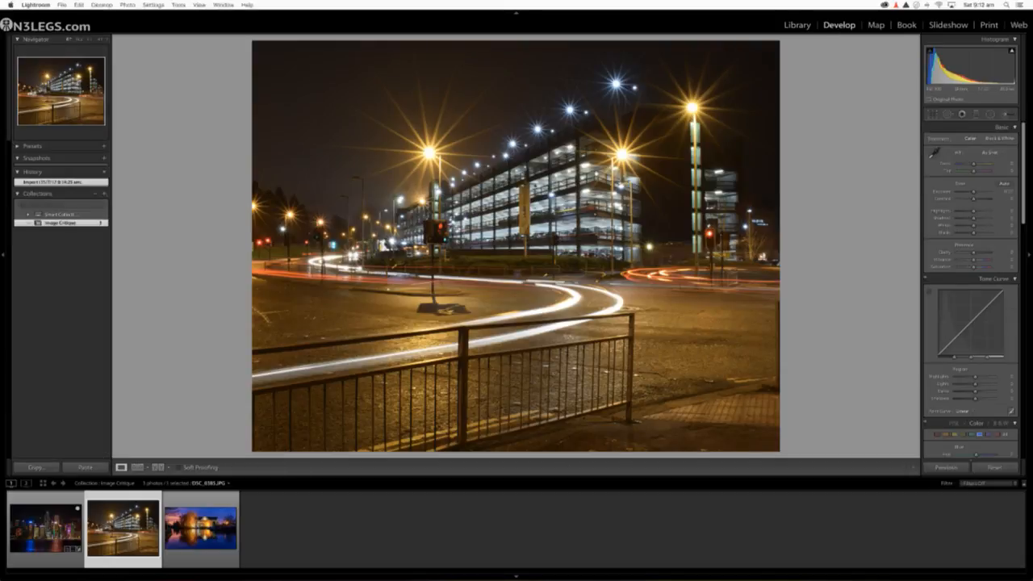
left_click(517, 576)
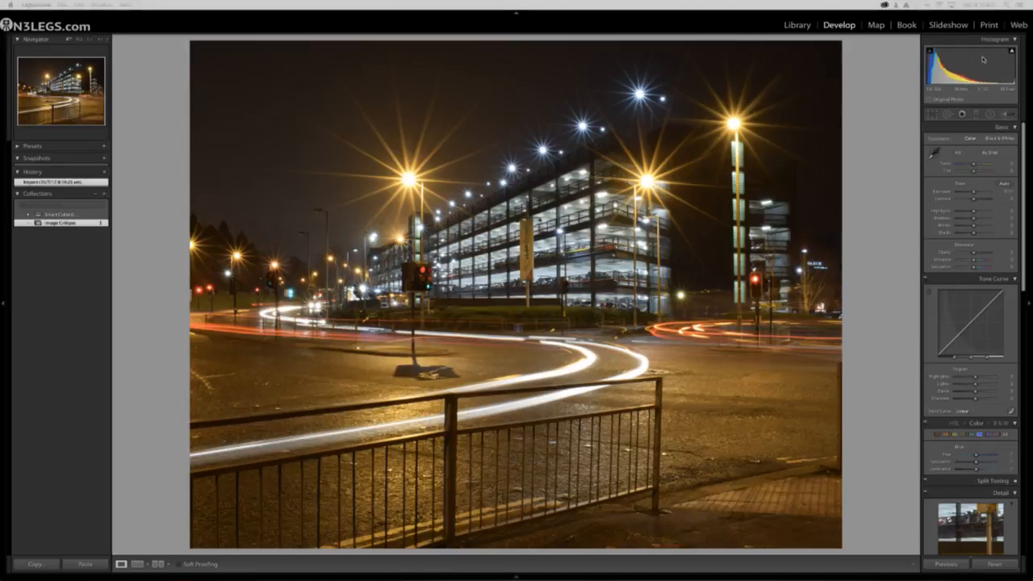
Step: Test darker exposures and fully lifted shadows on the car park photo, settling on an Exposure of about -1
left_click_drag(973, 194, 971, 193)
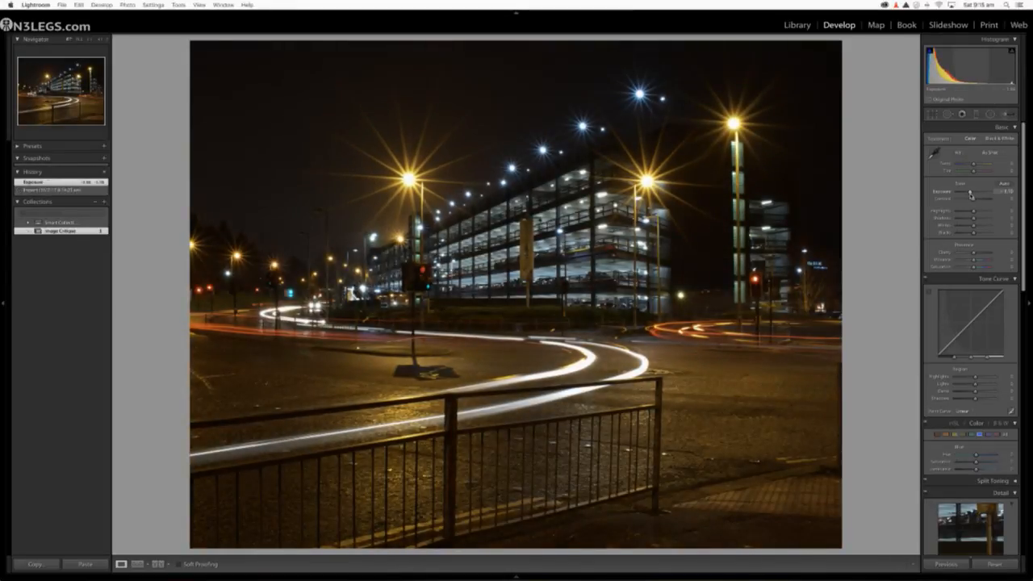
left_click_drag(971, 194, 969, 196)
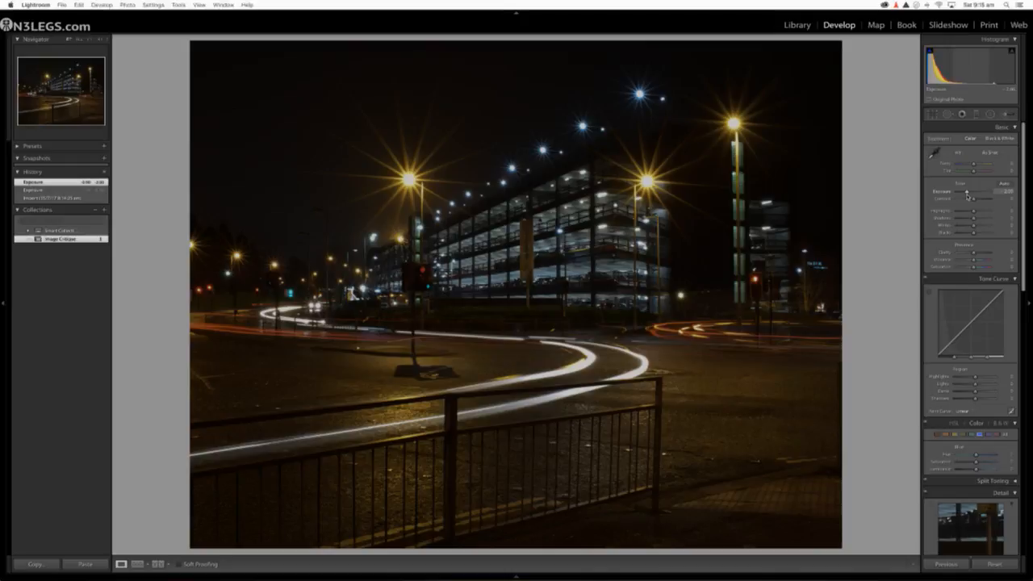
left_click_drag(975, 218, 1009, 216)
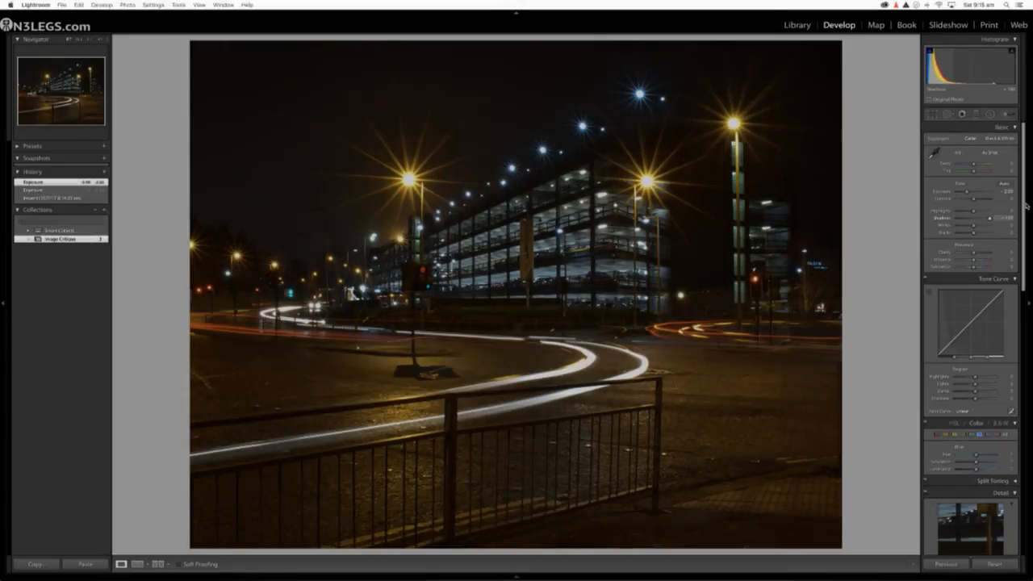
mouse_move(989, 218)
left_mouse_down()
mouse_move(975, 219)
mouse_move(984, 215)
mouse_move(974, 207)
left_mouse_up()
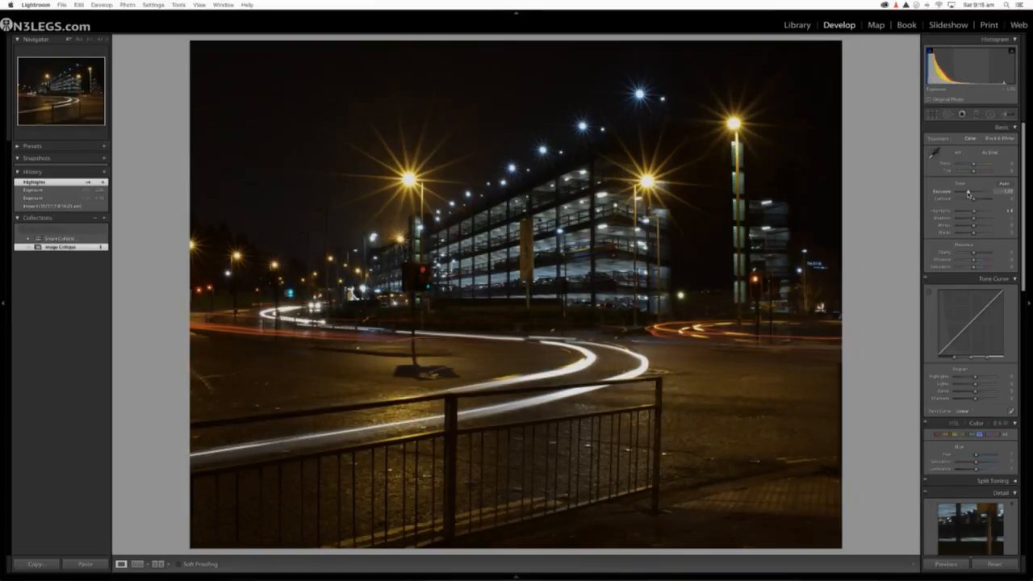
left_click_drag(968, 192, 970, 195)
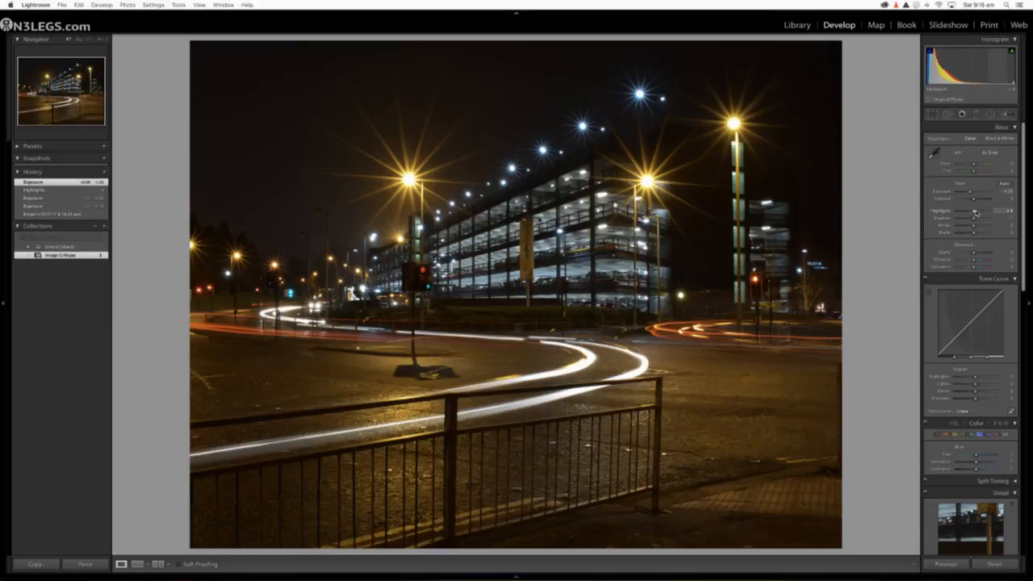
Step: Balance the tones with Highlights -100, Shadows +100, brighter Whites, deeper Blacks and more Contrast, and cool the Temperature to about -10
left_click_drag(971, 215, 946, 234)
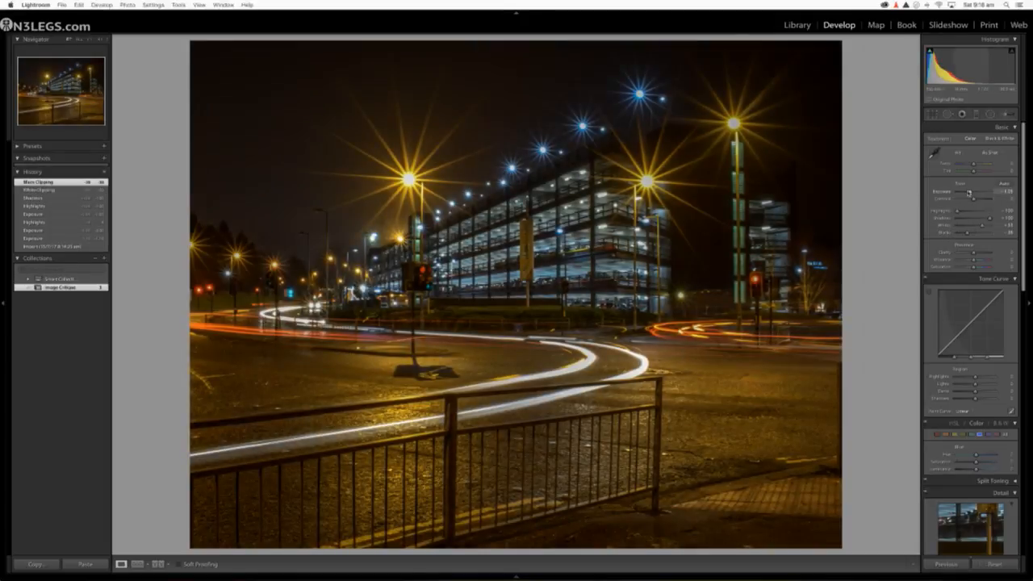
left_click_drag(974, 200, 973, 166)
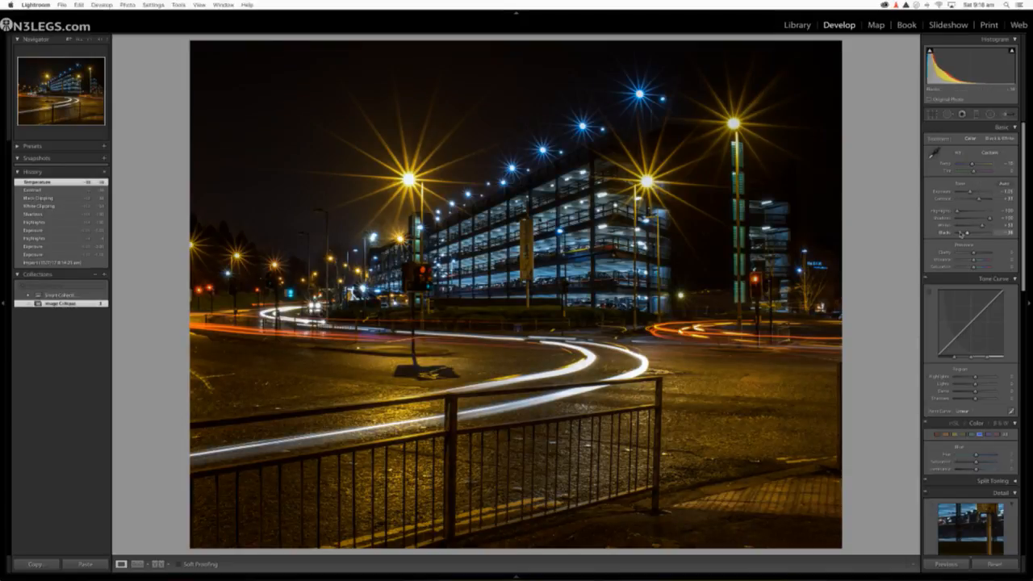
left_click_drag(967, 234, 963, 234)
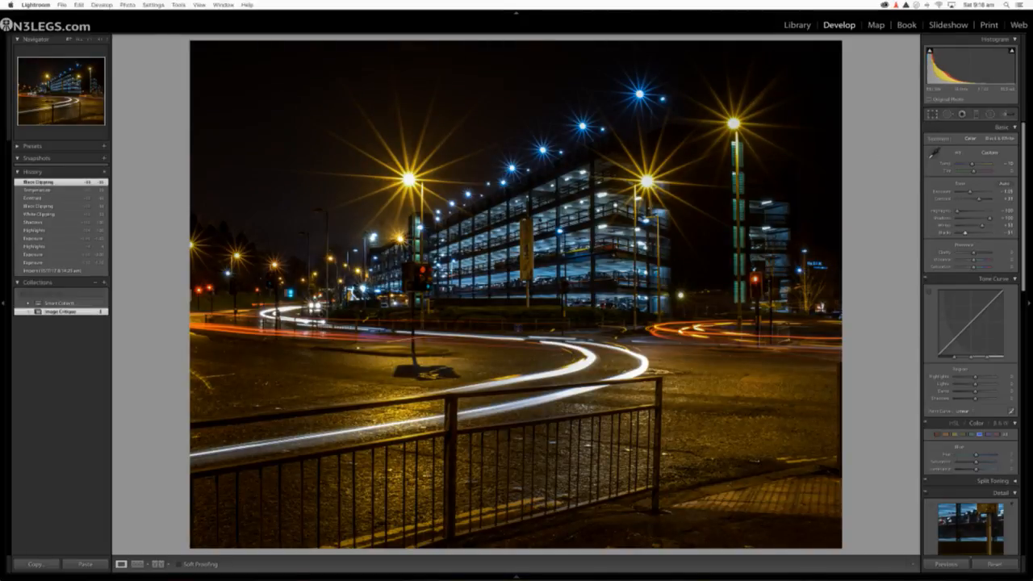
Step: Crop the car park photo to a wide panorama, cutting off the foreground railing and a thin strip of sky
key("r")
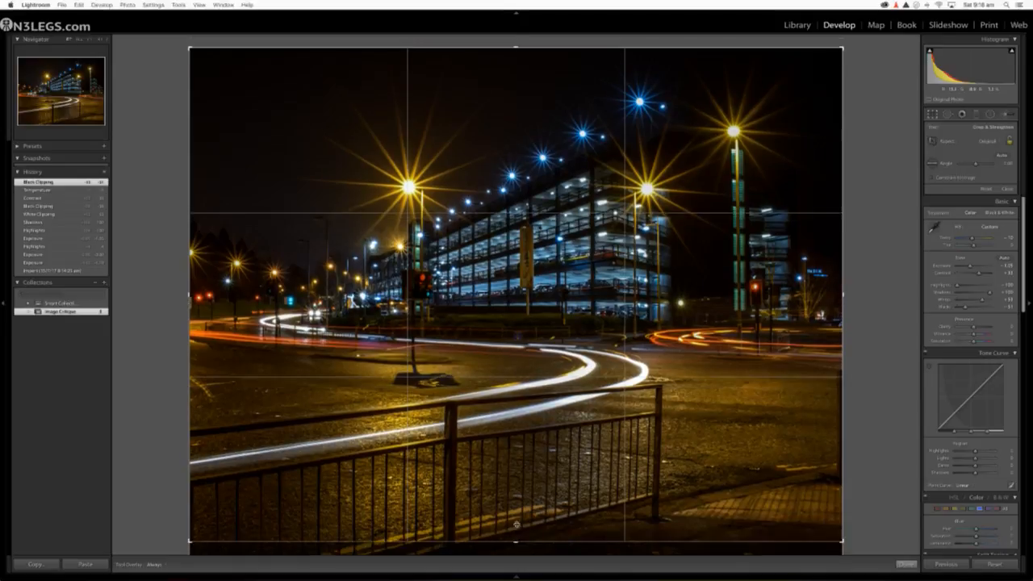
left_click_drag(516, 525, 531, 457)
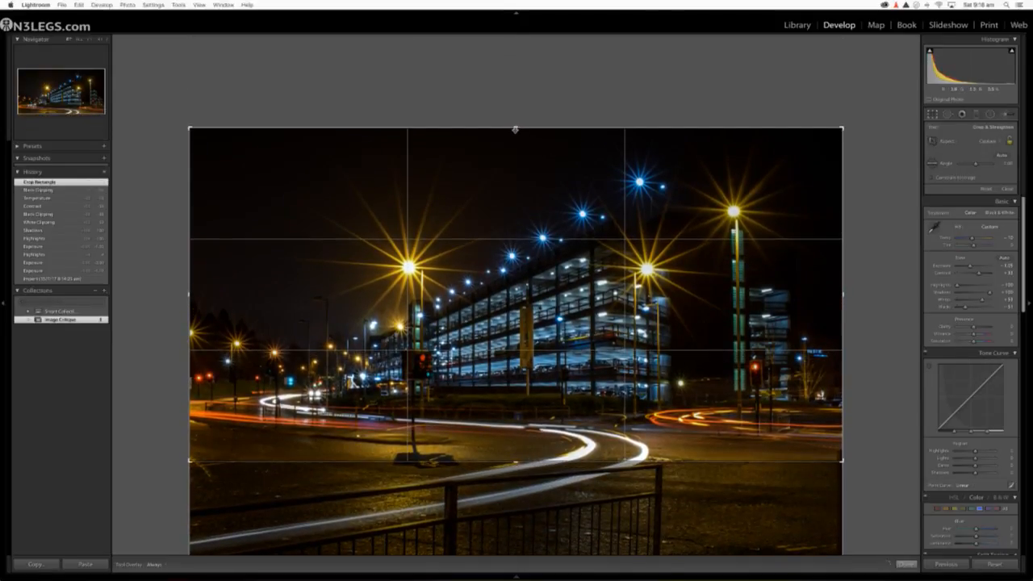
left_click_drag(516, 129, 515, 138)
key("Return")
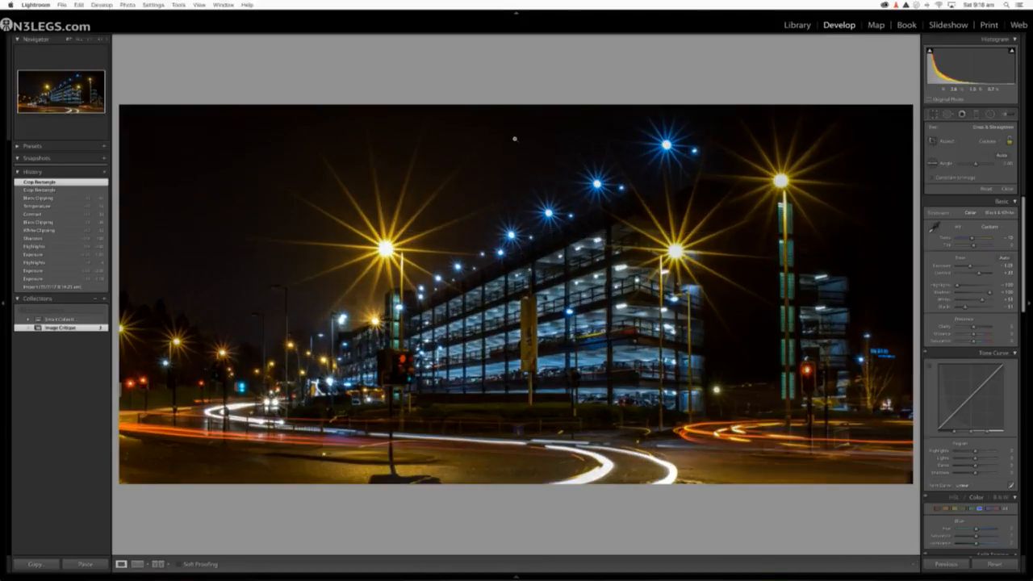
Step: Extend the crop's lower edge to include the full curve of the light trail and the upper part of the railing
left_click(932, 115)
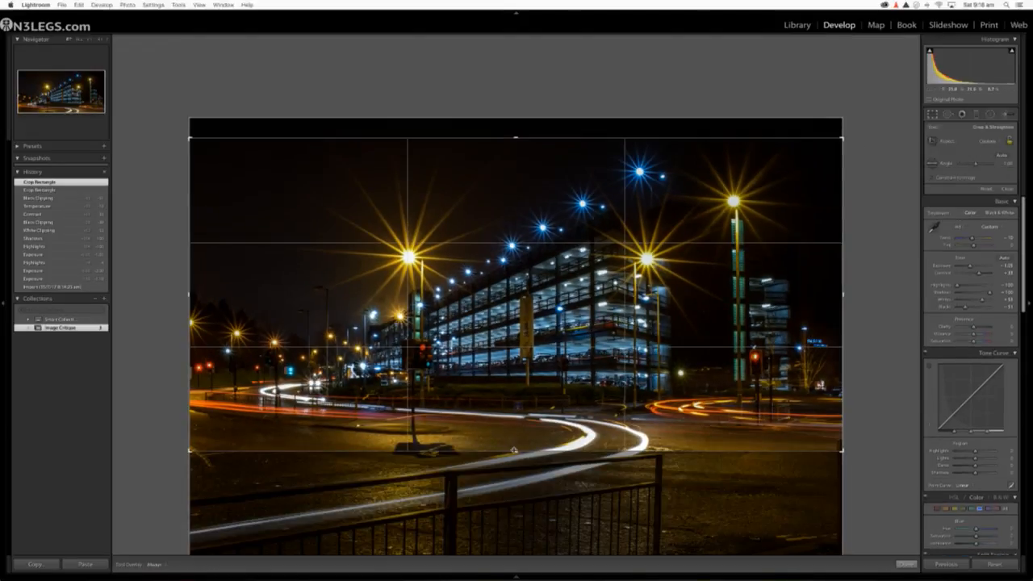
left_click_drag(514, 449, 505, 555)
key("Return")
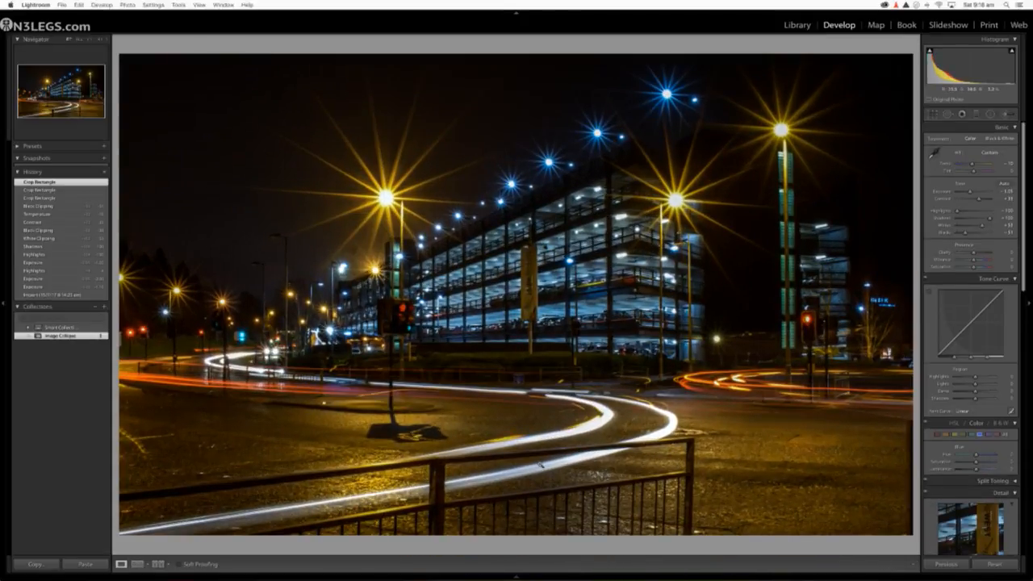
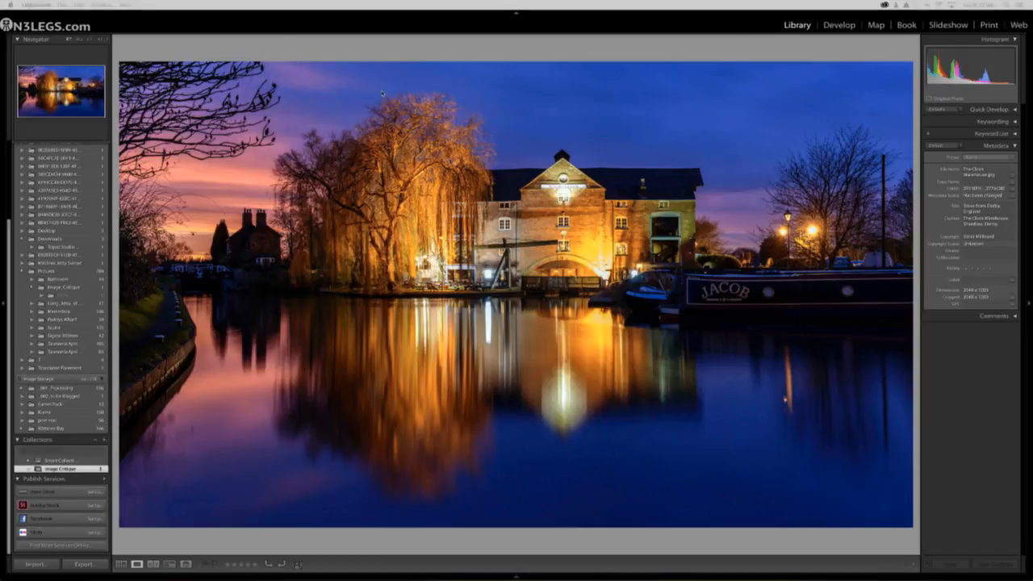
Step: Examine the canal warehouse photo up close, around the street lamps, the boats and the building's reflection in the water
left_click(818, 241)
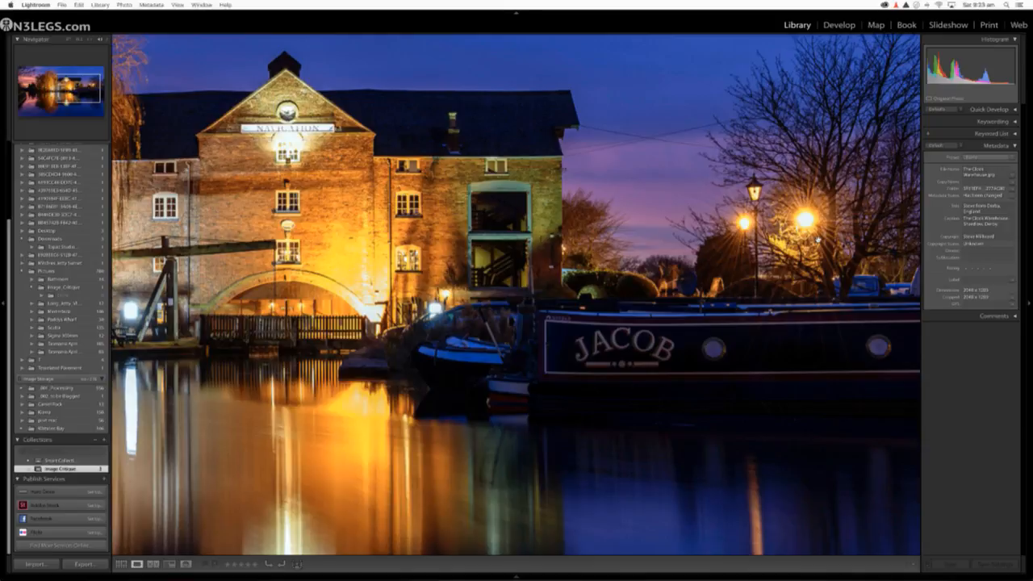
left_click(415, 301)
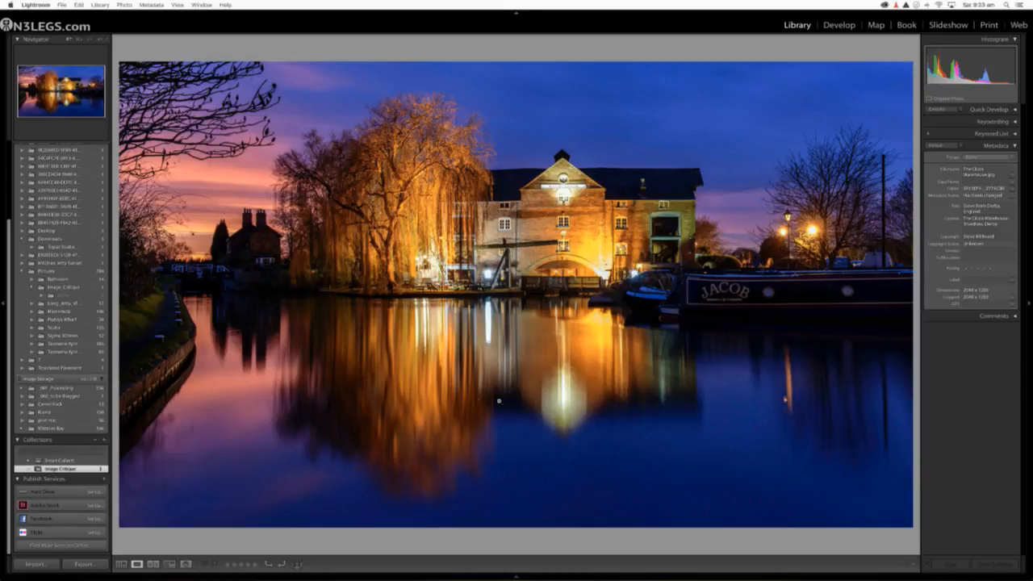
left_click(572, 388)
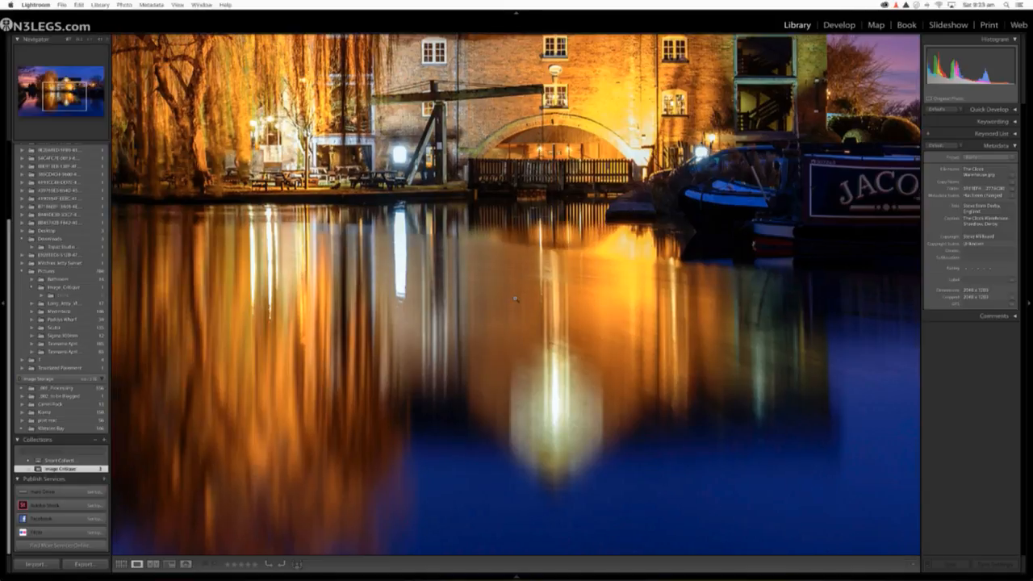
left_click(514, 298)
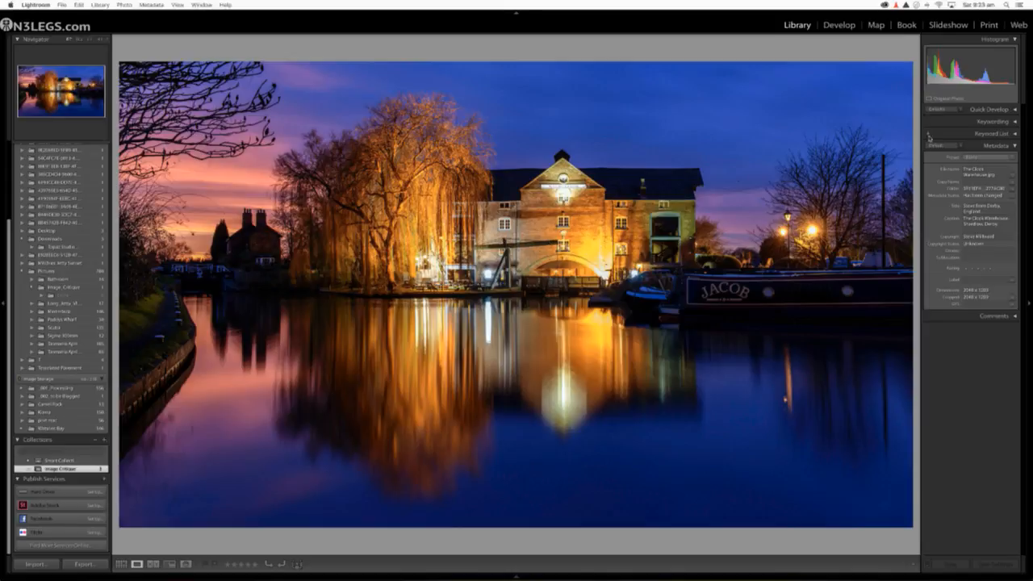
Step: Warm the warehouse photo's Temperature to about +45, checking the result in a before/after view
left_click(838, 25)
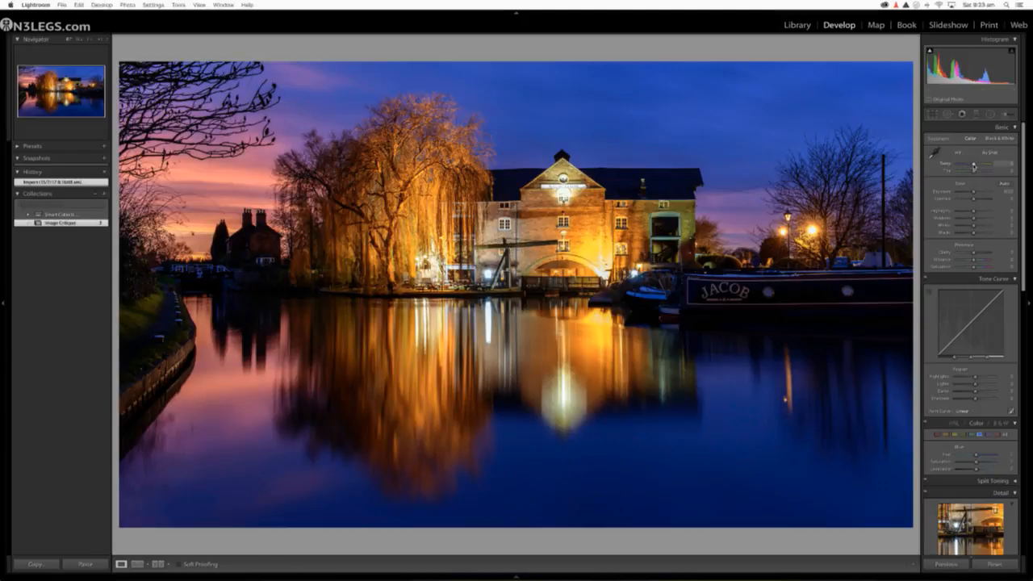
left_click_drag(973, 165, 980, 166)
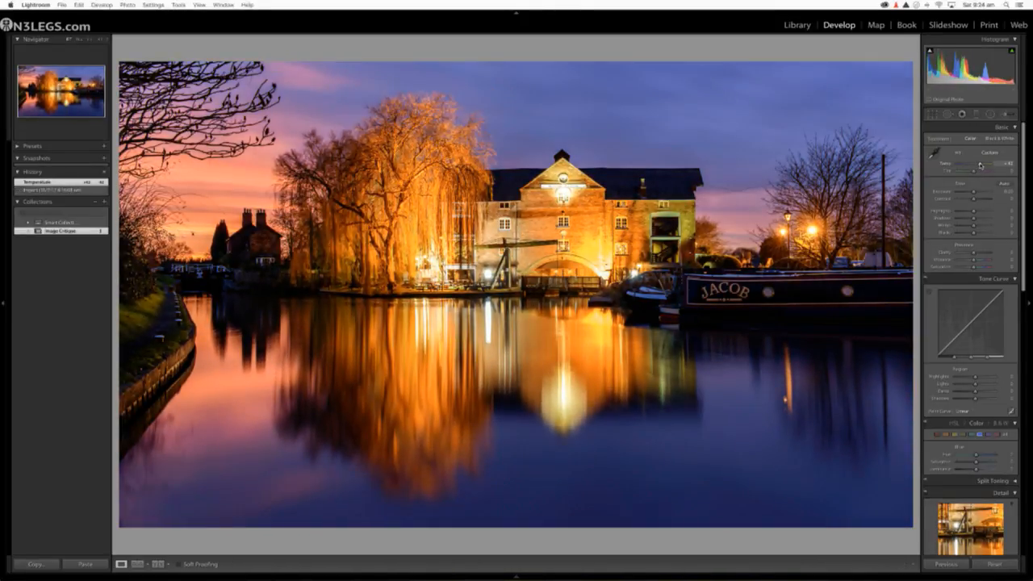
left_click(158, 565)
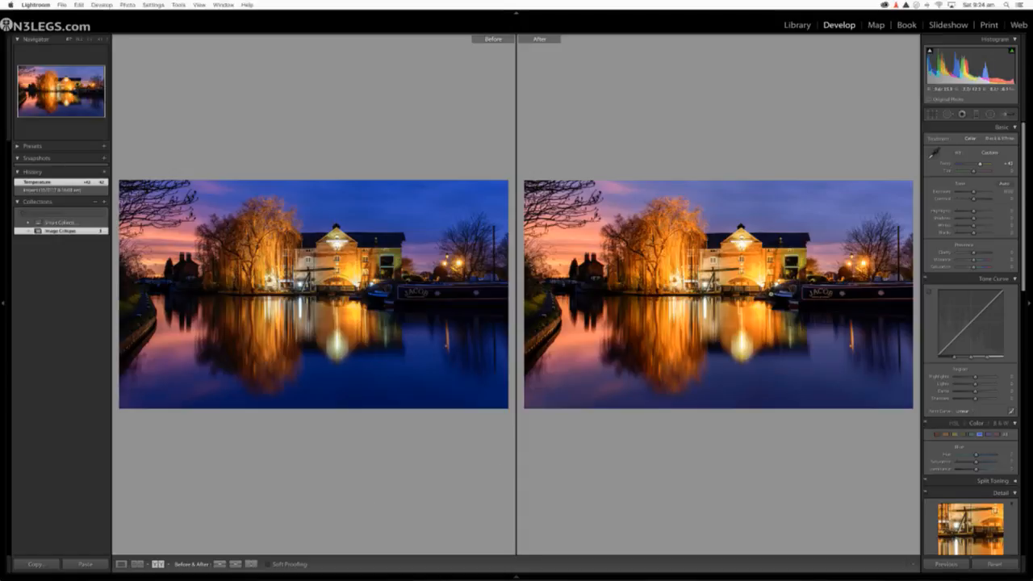
left_click(784, 296)
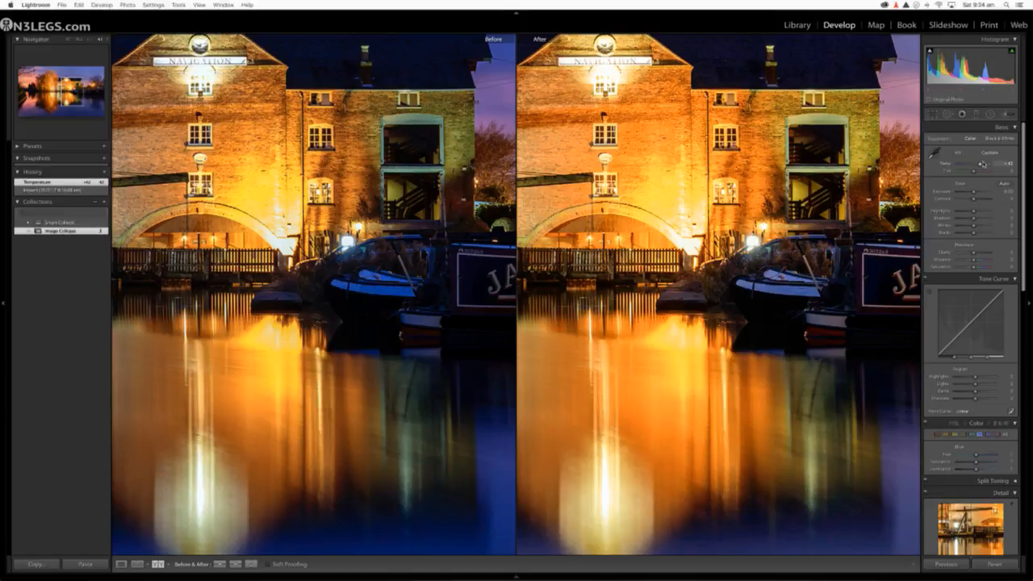
left_click_drag(981, 164, 982, 165)
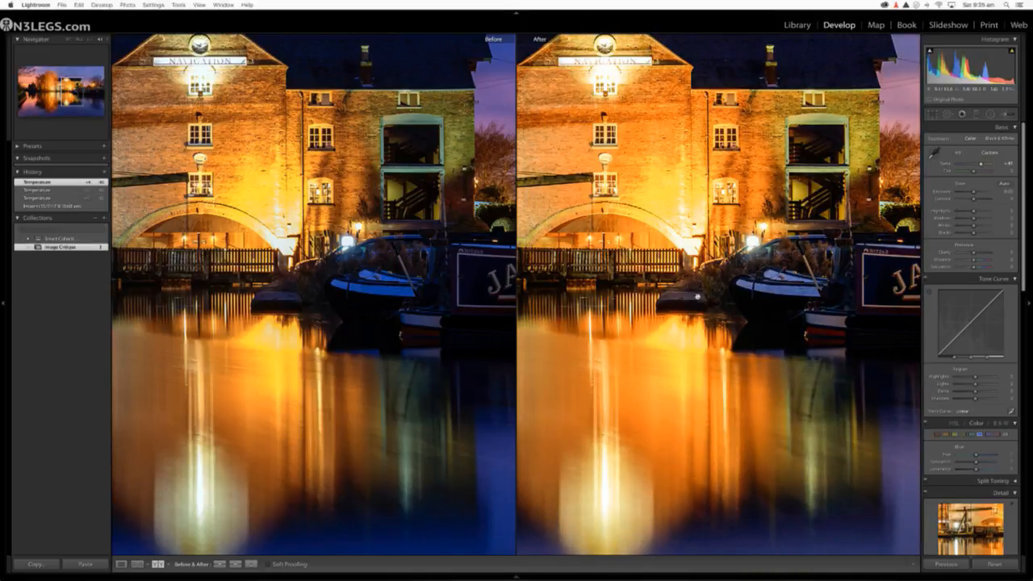
Step: Compare the original and warmed versions in full and close up at the warehouse and boats, then return to the single view
left_click(643, 335)
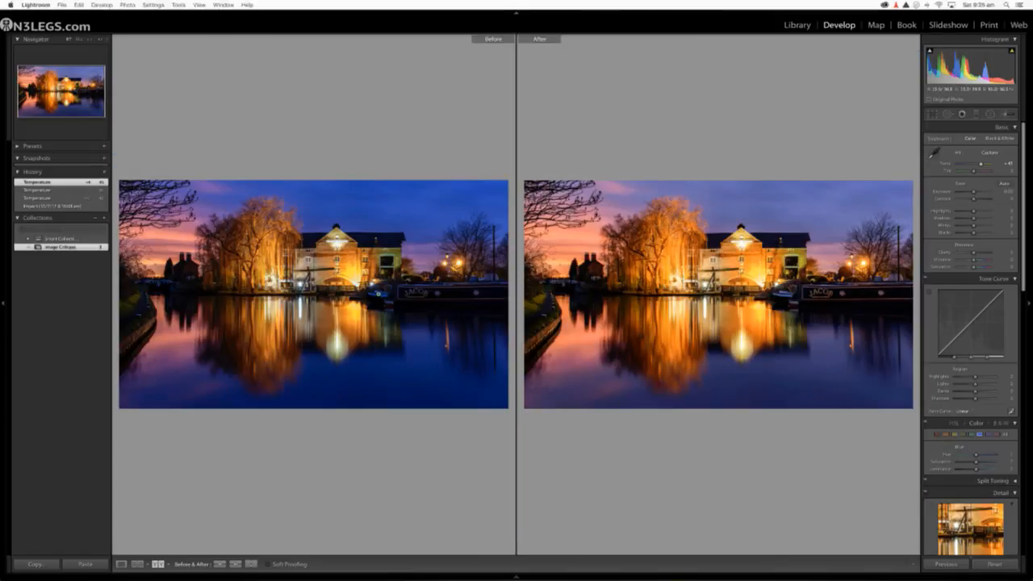
left_click(377, 294)
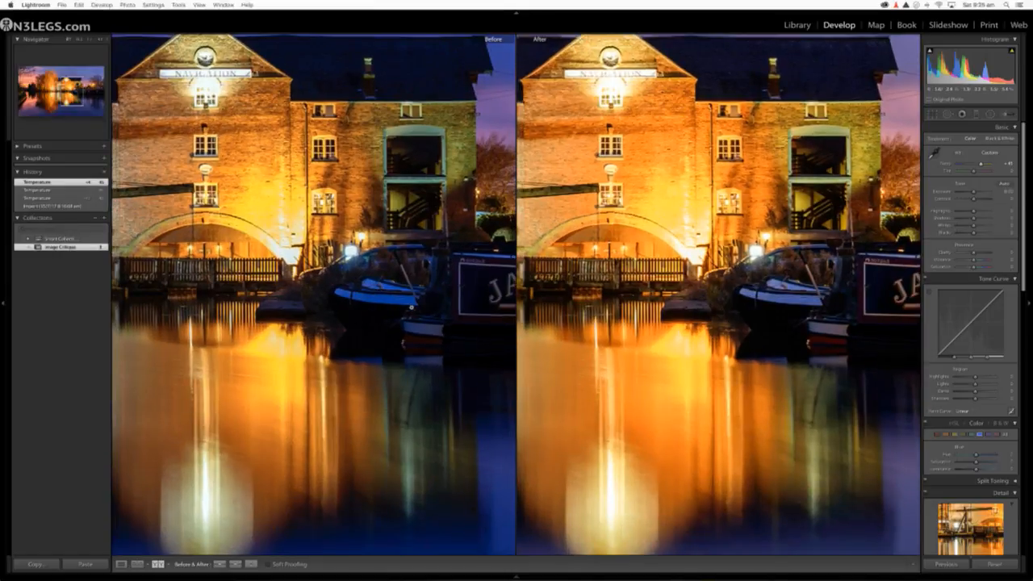
left_click(411, 306)
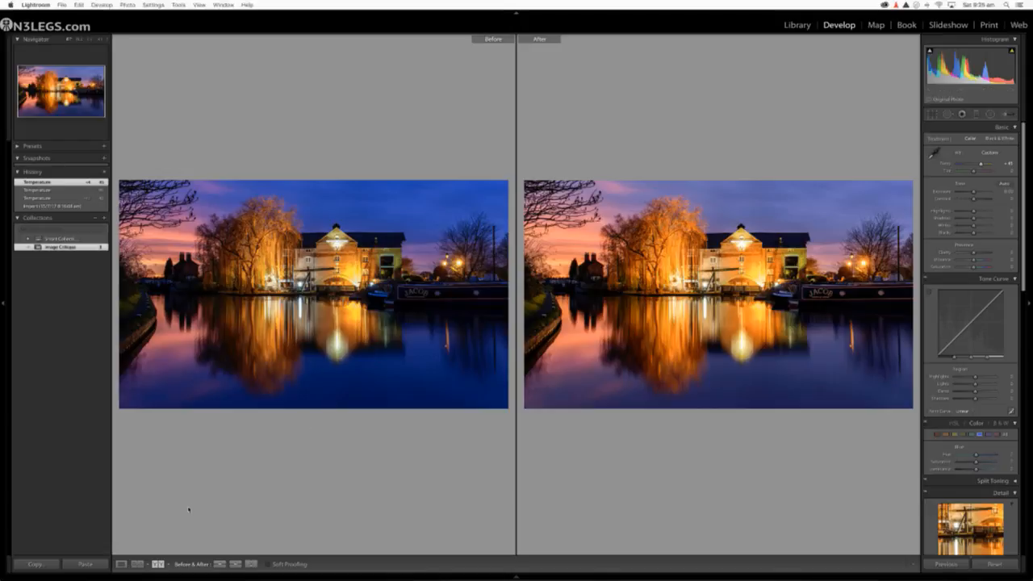
left_click(121, 564)
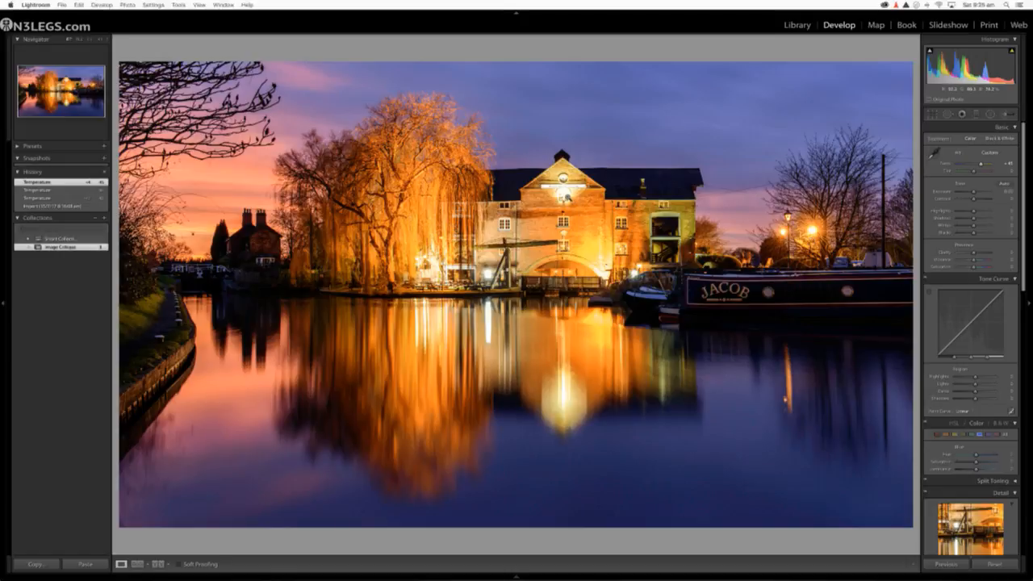
Step: Recover the bright warehouse and sky with Highlights -100, lower the Exposure, and lift Shadows to about +43
left_click(567, 194)
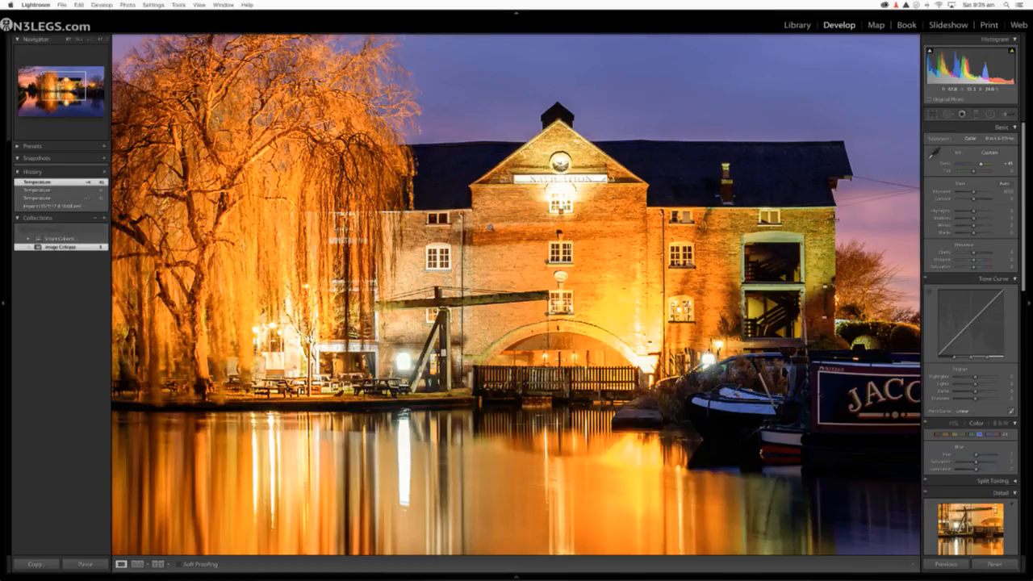
left_click(663, 120)
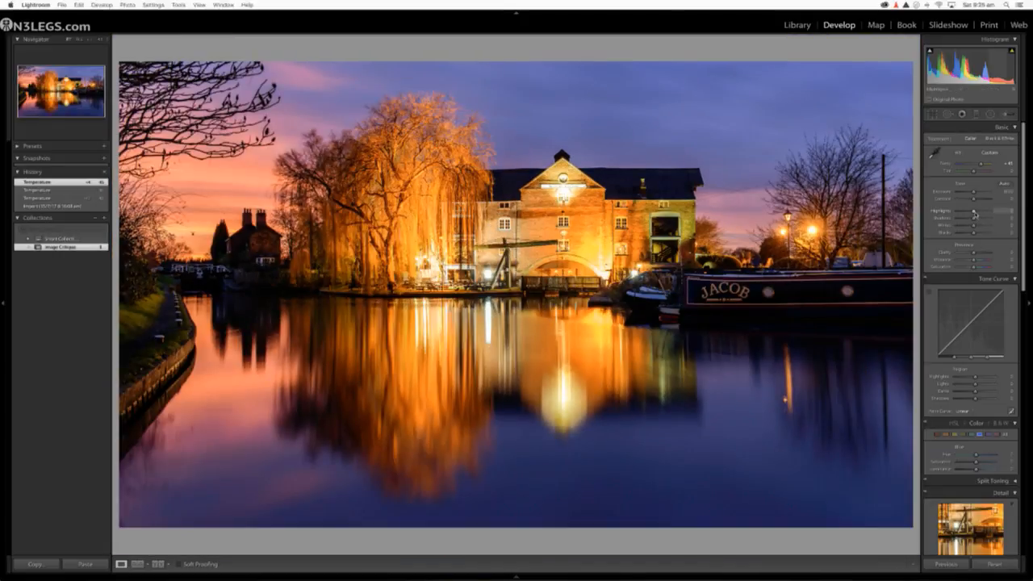
left_click_drag(974, 211, 943, 213)
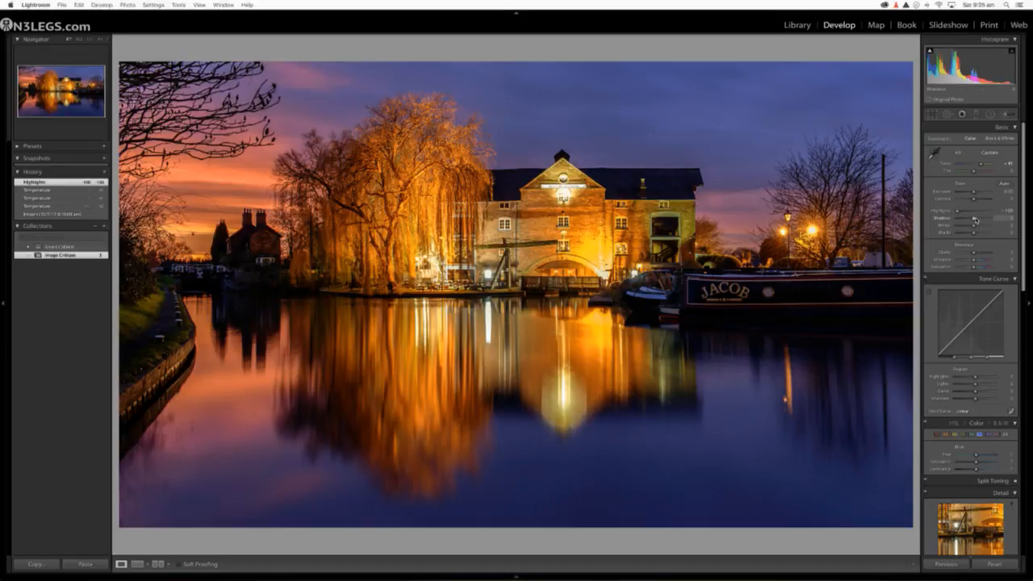
left_click_drag(975, 219, 997, 221)
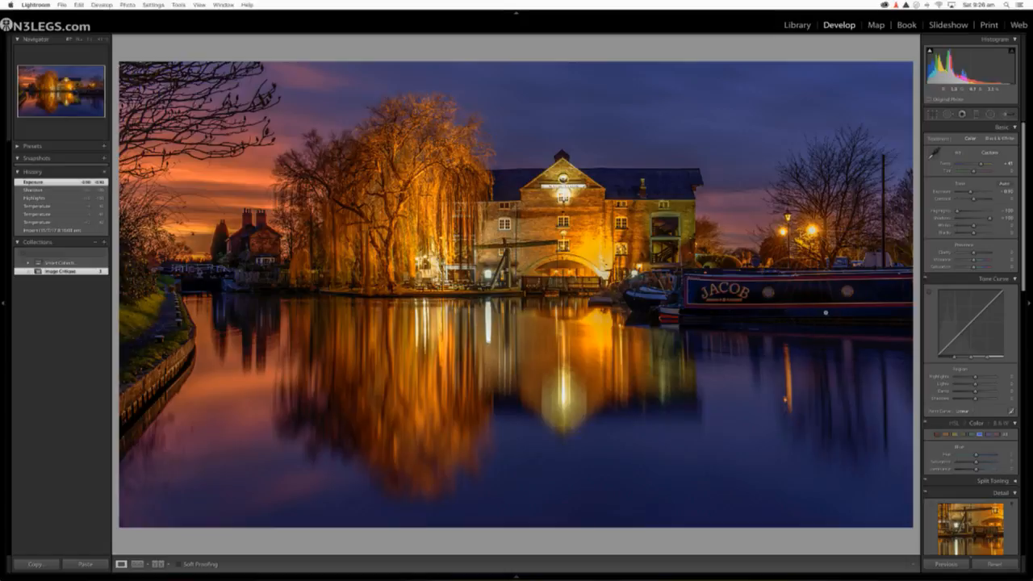
left_click_drag(988, 220, 983, 219)
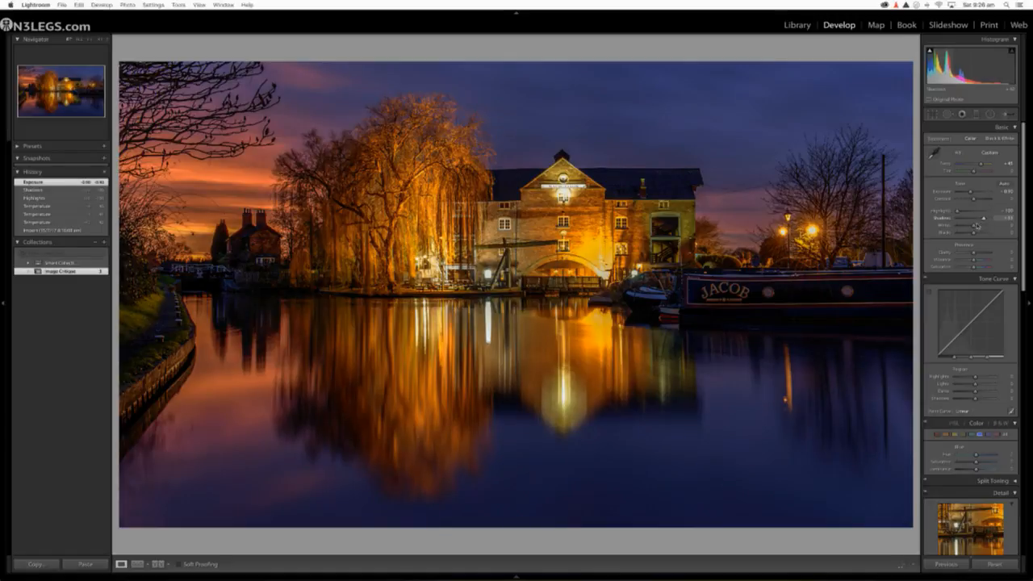
Step: Auto-set the Whites, deepen the Blacks, raise the Exposure slightly, set Temperature to about +44, and compare before and after
double_click(947, 228, "shift")
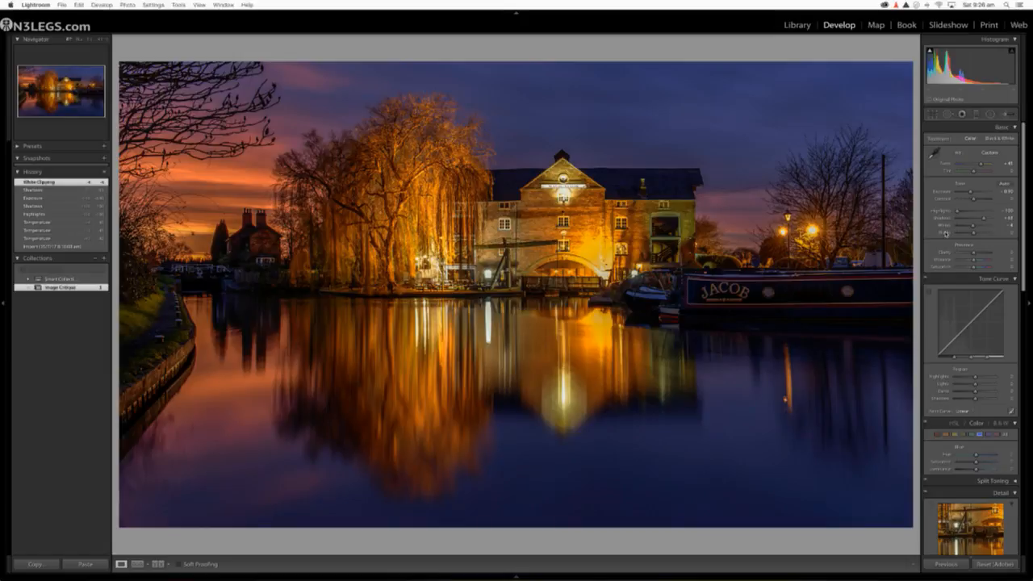
left_click_drag(977, 235, 970, 236)
double_click(971, 235, "shift")
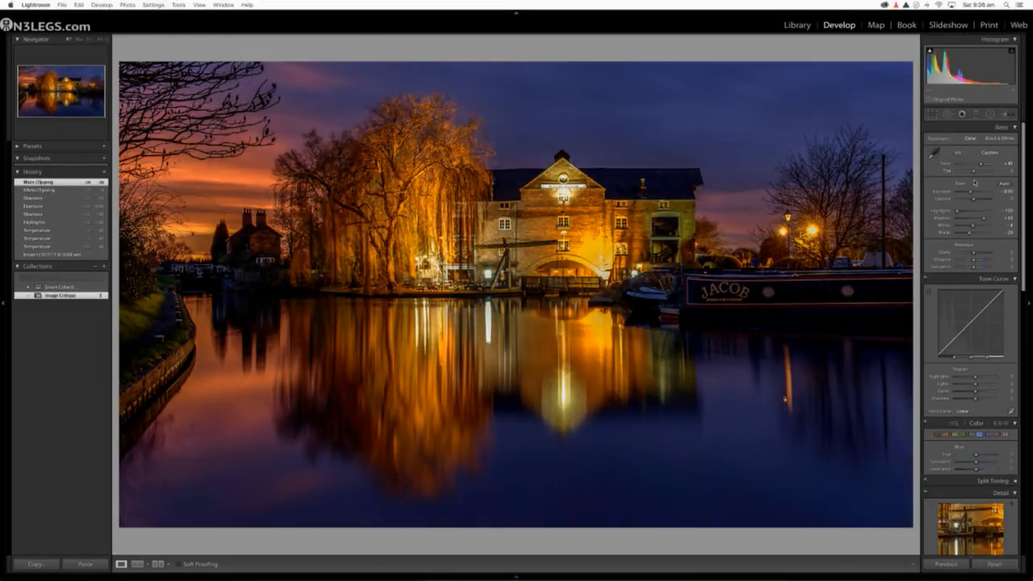
left_click_drag(972, 192, 974, 194)
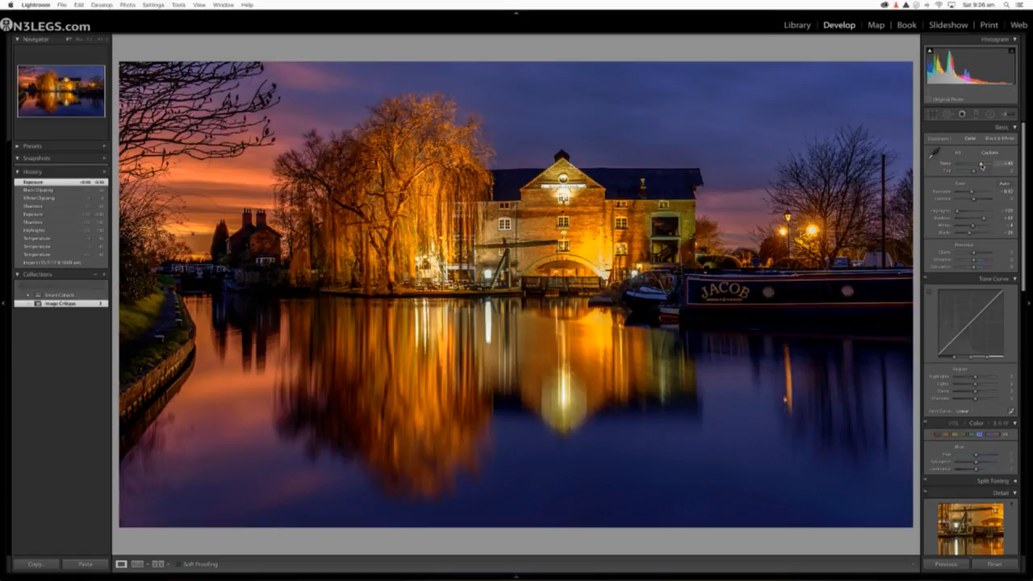
left_click_drag(982, 165, 981, 166)
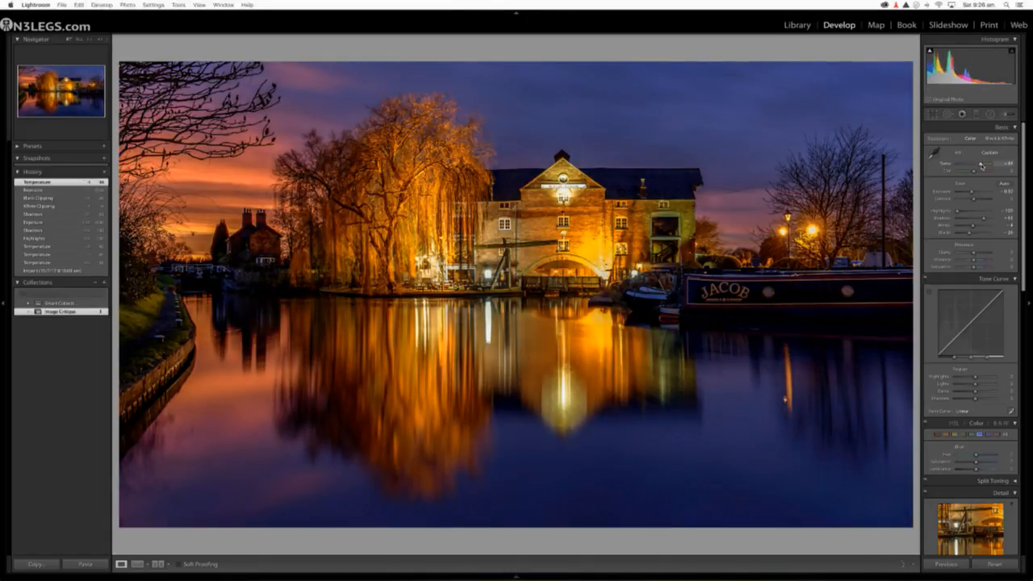
left_click(158, 564)
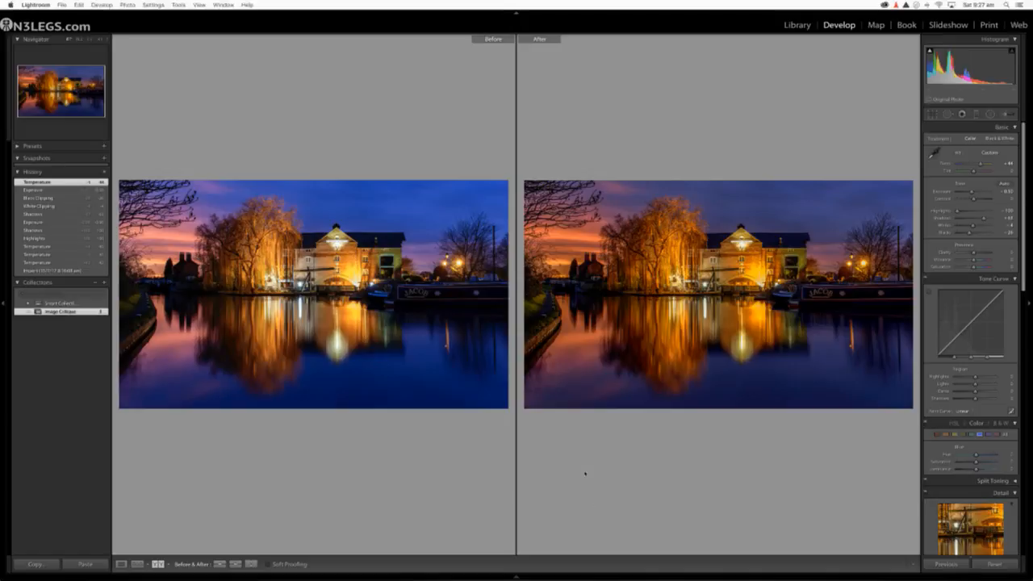
left_click(121, 565)
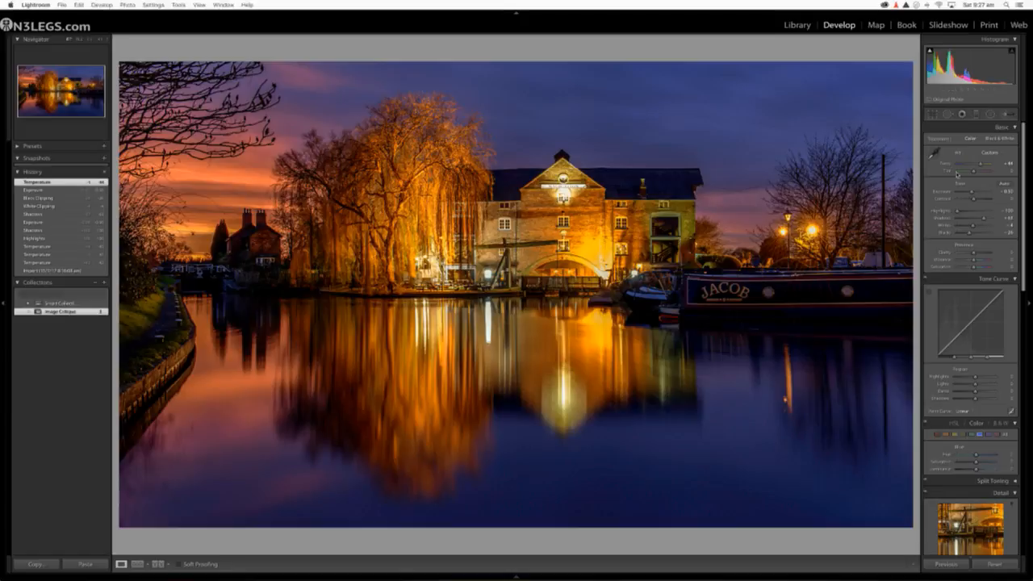
Step: Try cropping off the dark water just below the bright reflected lamp, and undo that crop
left_click(935, 116)
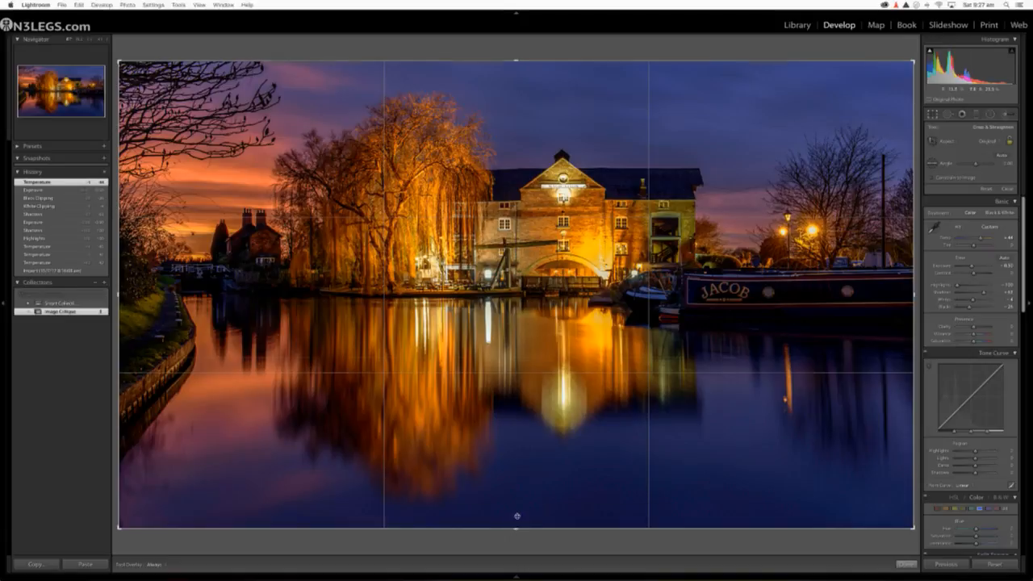
left_click_drag(517, 516, 490, 480)
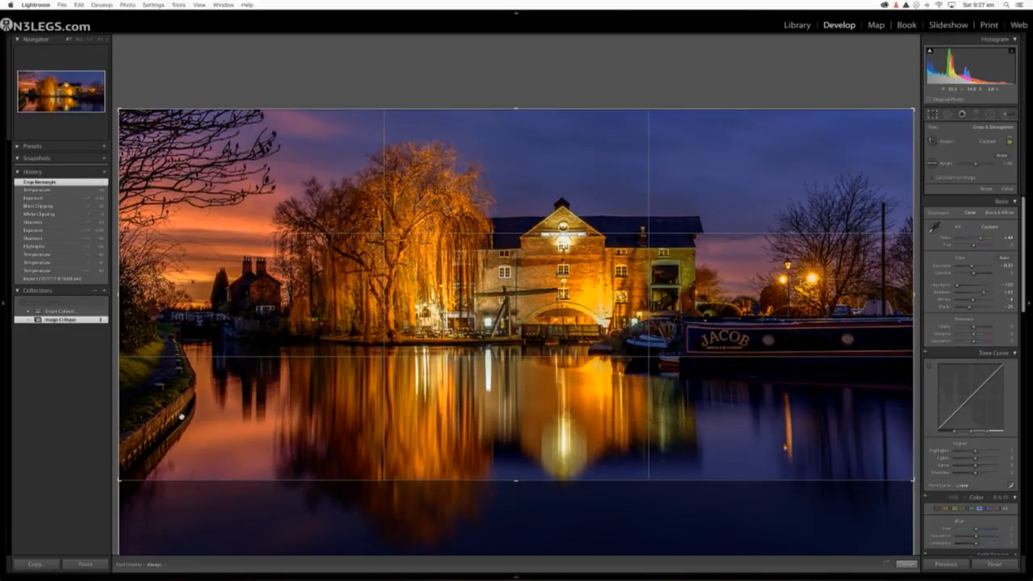
key("Return")
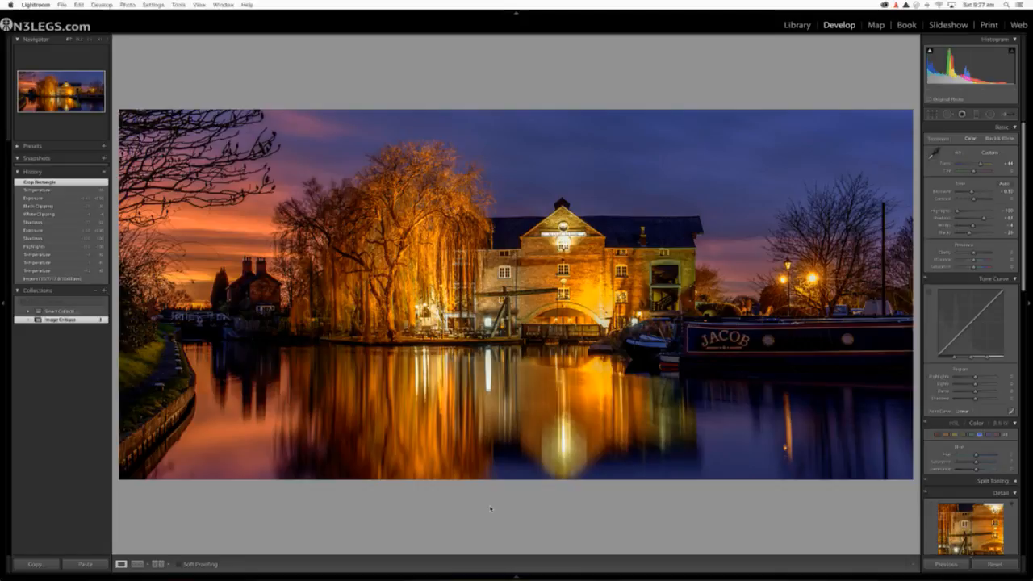
key("super+z")
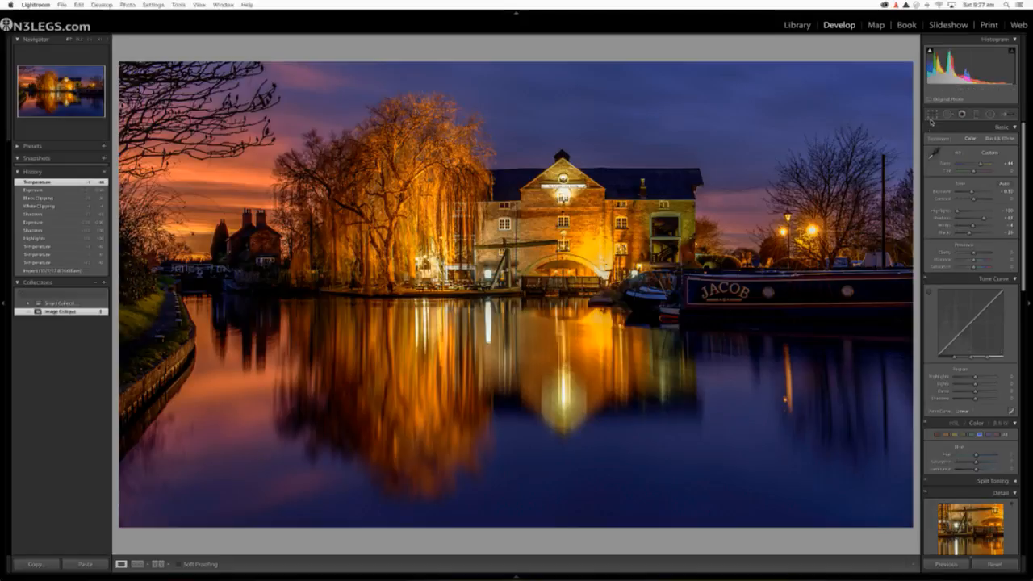
Step: Crop the bottom of the photo tighter to a wide panorama, cutting through the reflections, and check the house and willow up close
left_click(931, 118)
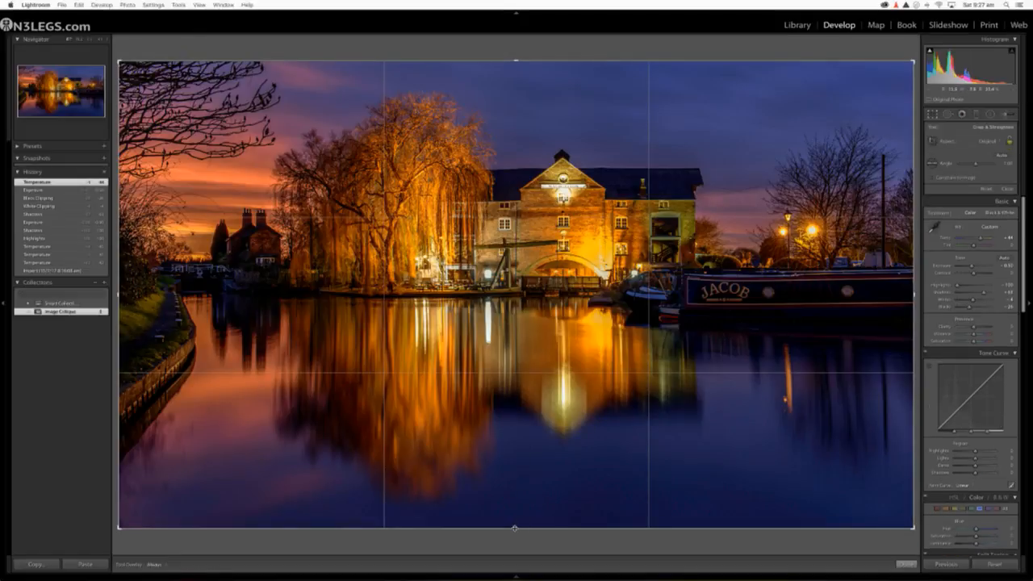
left_click_drag(517, 528, 525, 463)
key("Return")
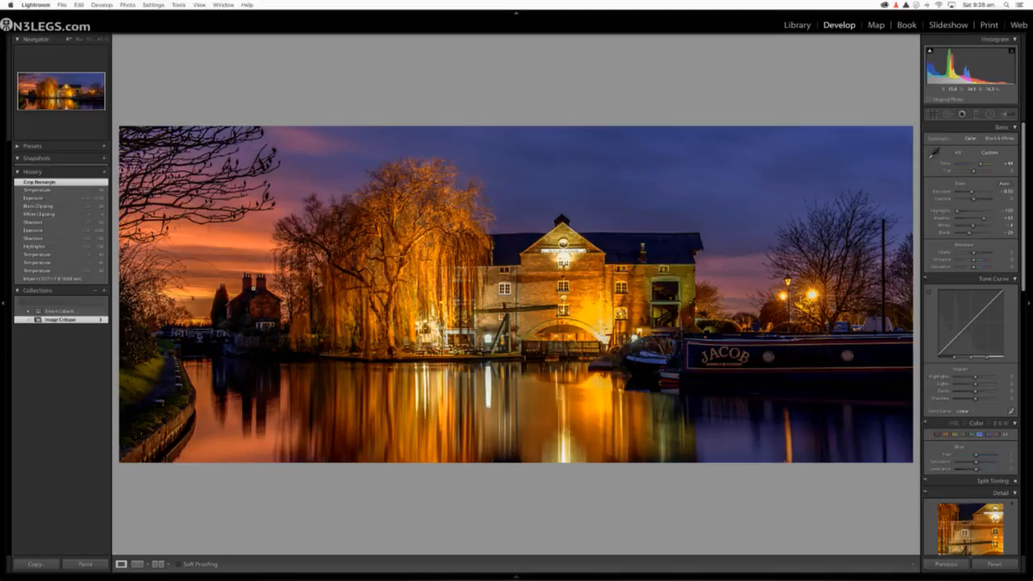
left_click(252, 304)
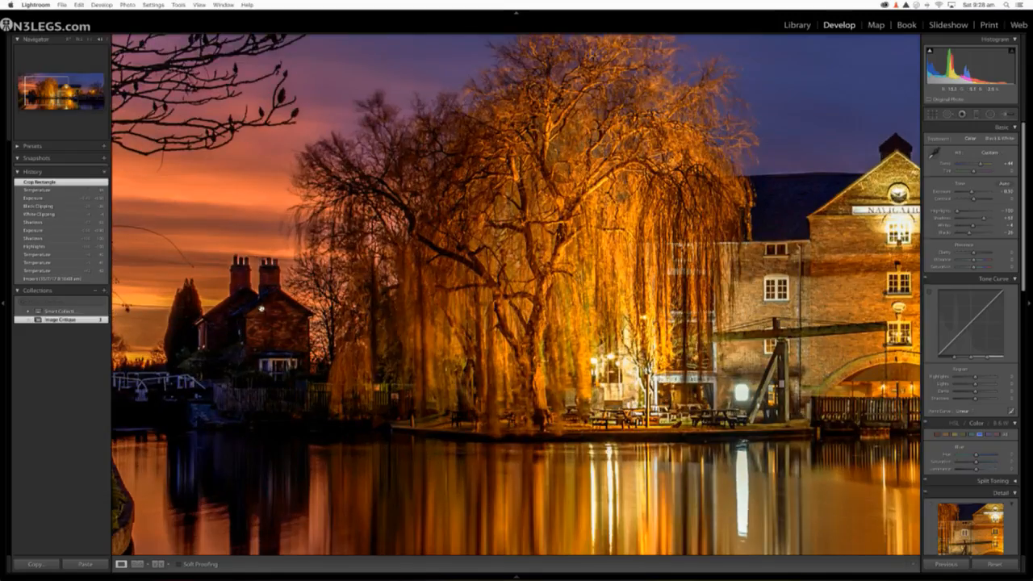
left_click(288, 326)
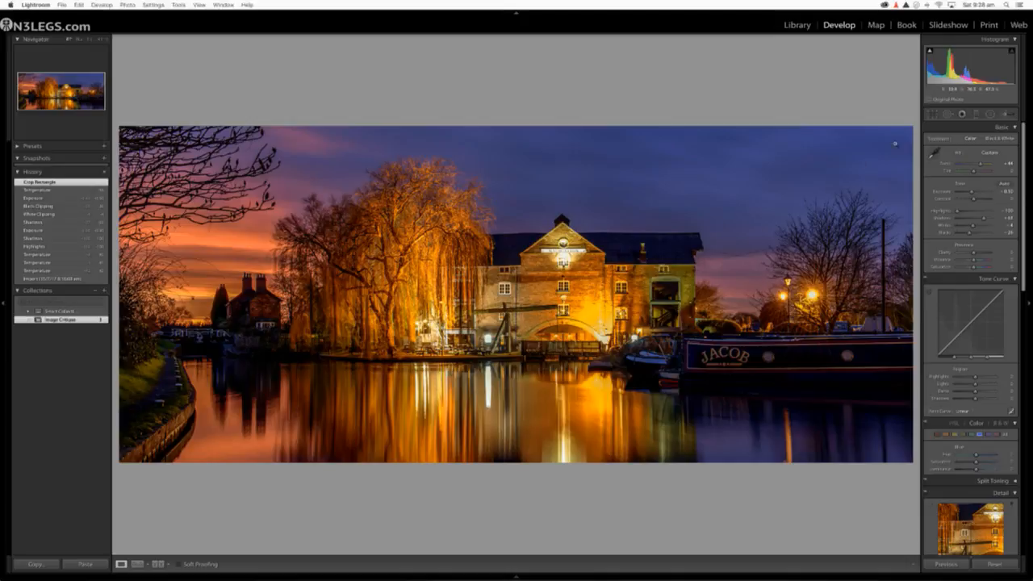
Step: Crop off the photo's right side to remove the street lamps while keeping the boat's name, and warm Temperature to about +46
left_click(933, 114)
left_click_drag(913, 297, 841, 299)
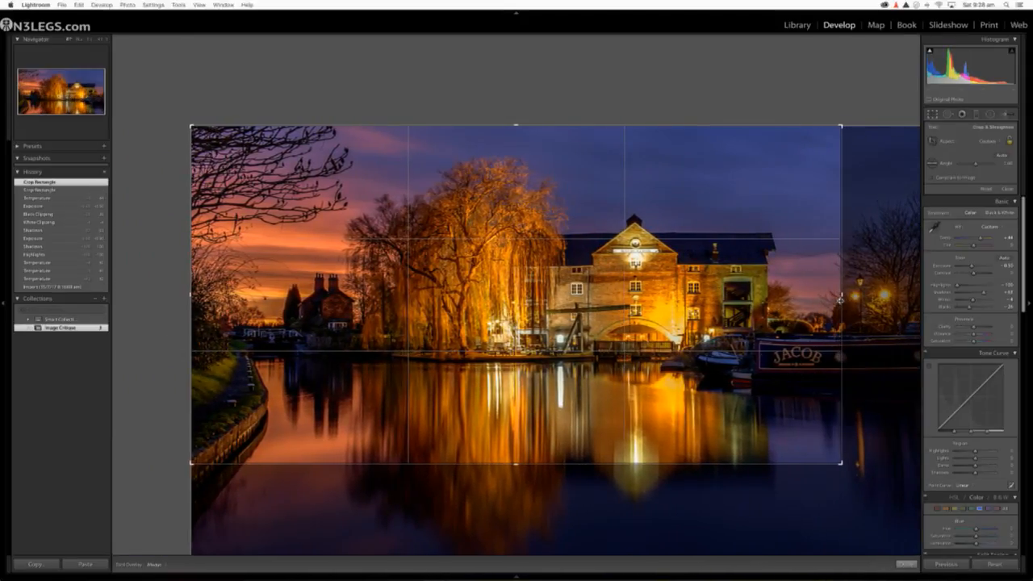
key("Return")
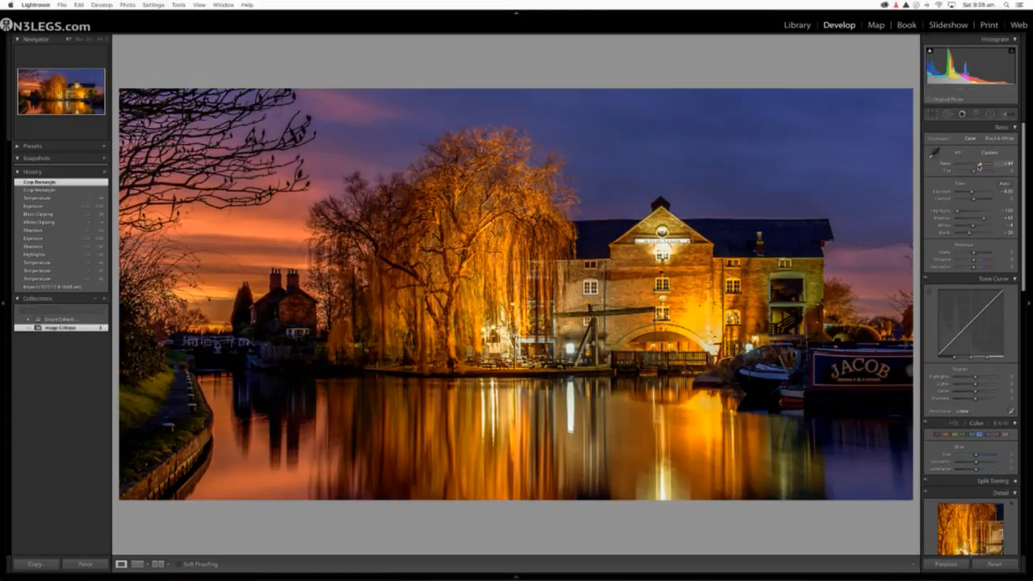
left_click_drag(980, 166, 980, 165)
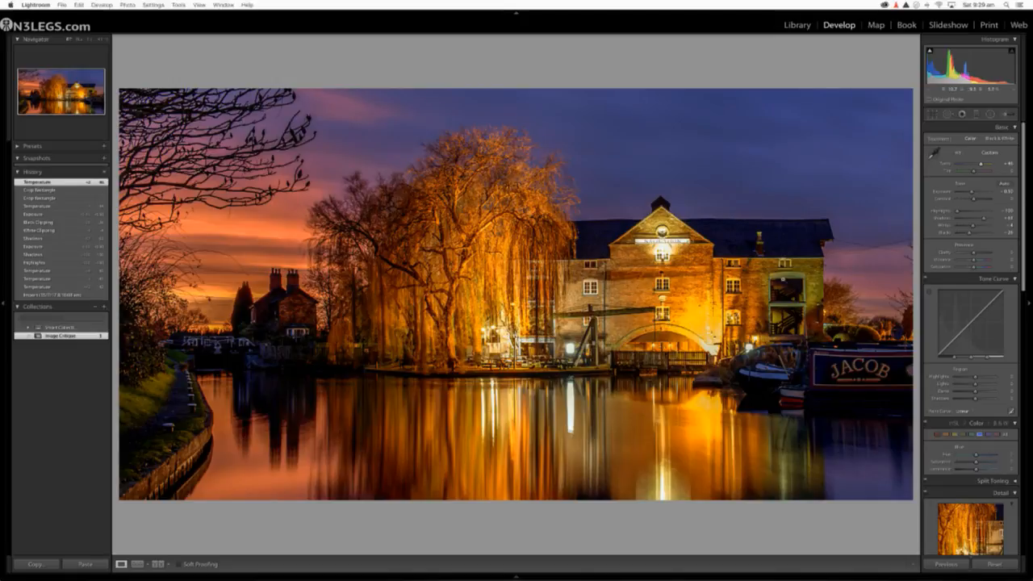
Step: Paint over the willow's bright foliage with an adjustment brush set to a cooler Temp, and lower the brush's Temp further
left_click(1006, 115)
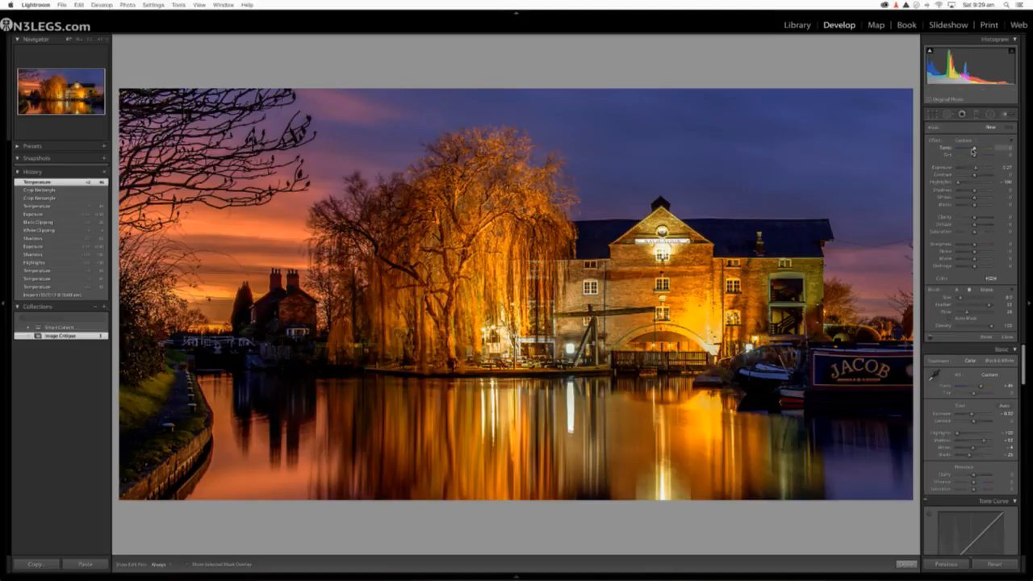
left_click_drag(975, 150, 965, 150)
left_click(1006, 114)
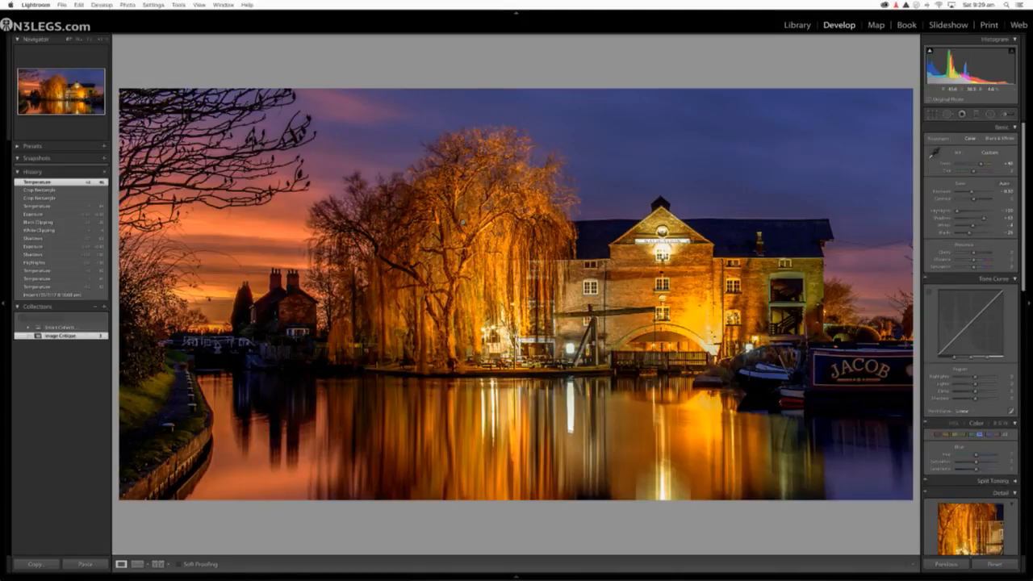
key("bracketright")
left_click(1014, 115)
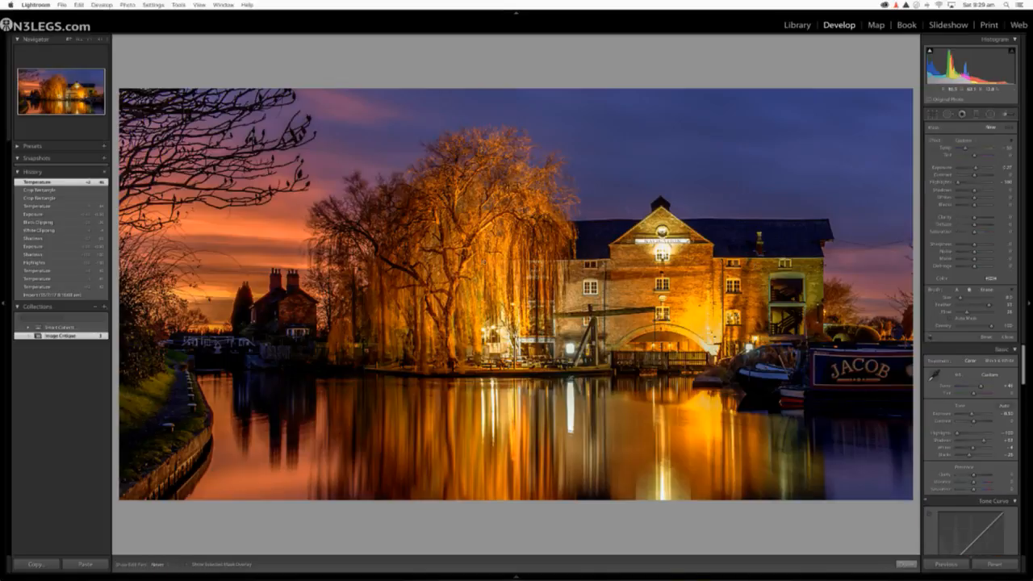
left_click_drag(421, 235, 401, 257)
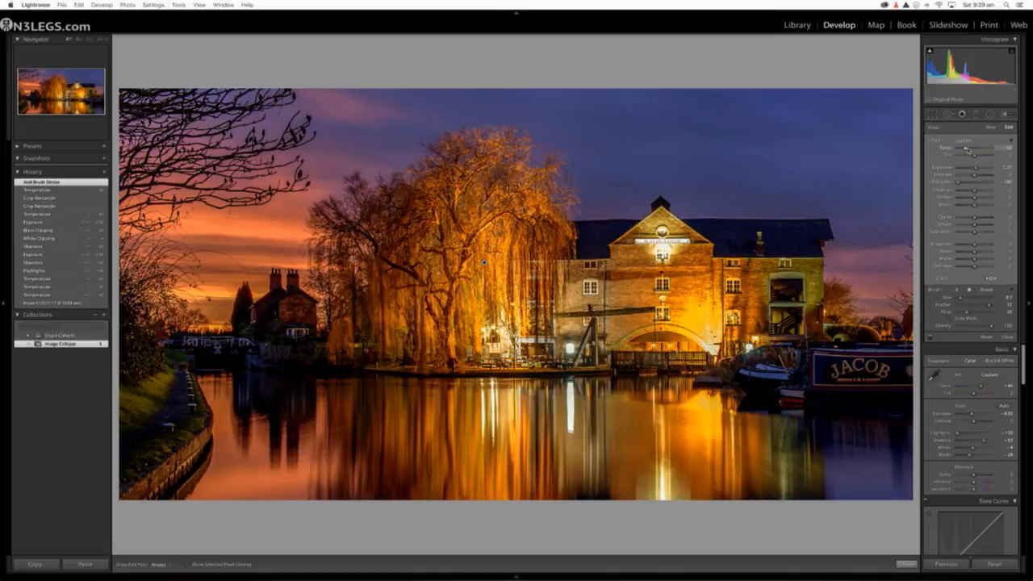
left_click_drag(967, 150, 961, 149)
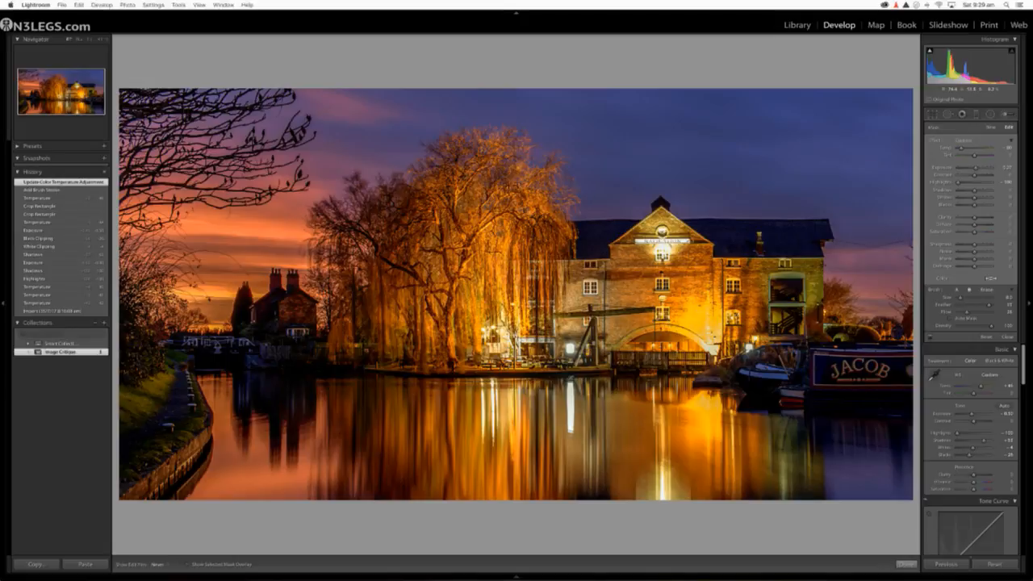
Step: Extend the cooling brush over the warehouse's lit gable, the arch and the brick wall beside it
left_click_drag(646, 251, 680, 252)
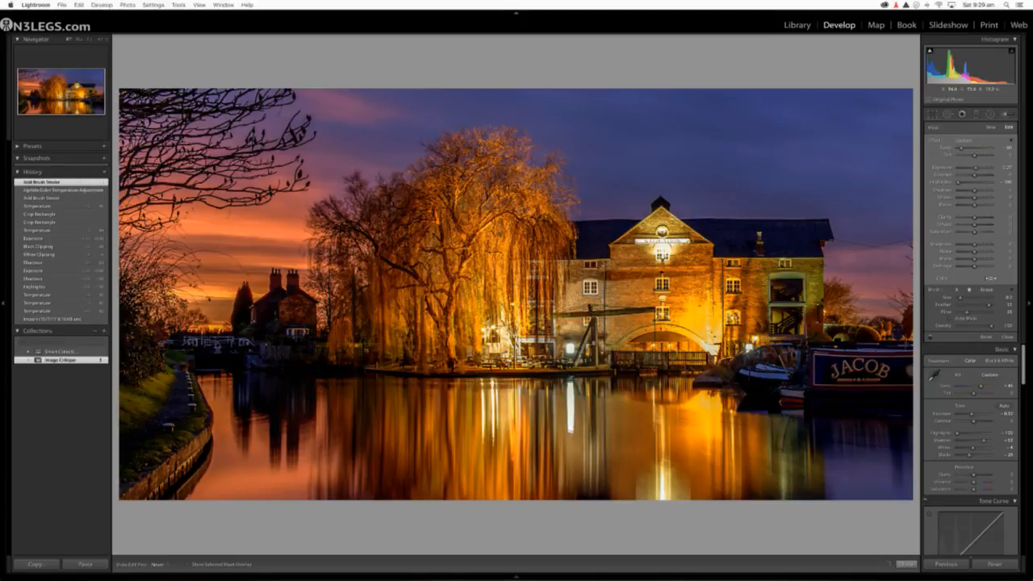
left_click(638, 343)
left_click(658, 355)
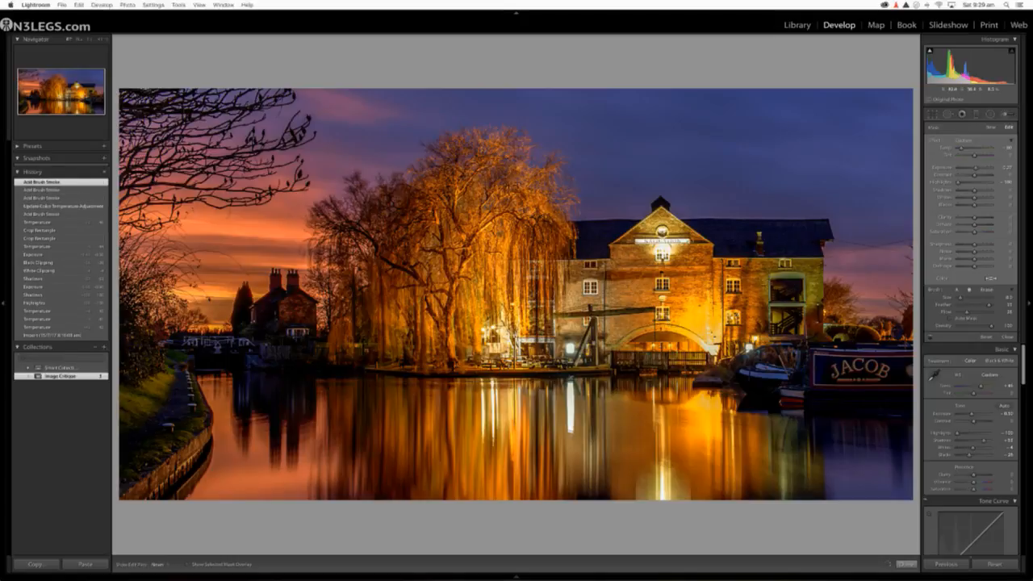
left_click(727, 271)
left_click(739, 266)
left_click(747, 279)
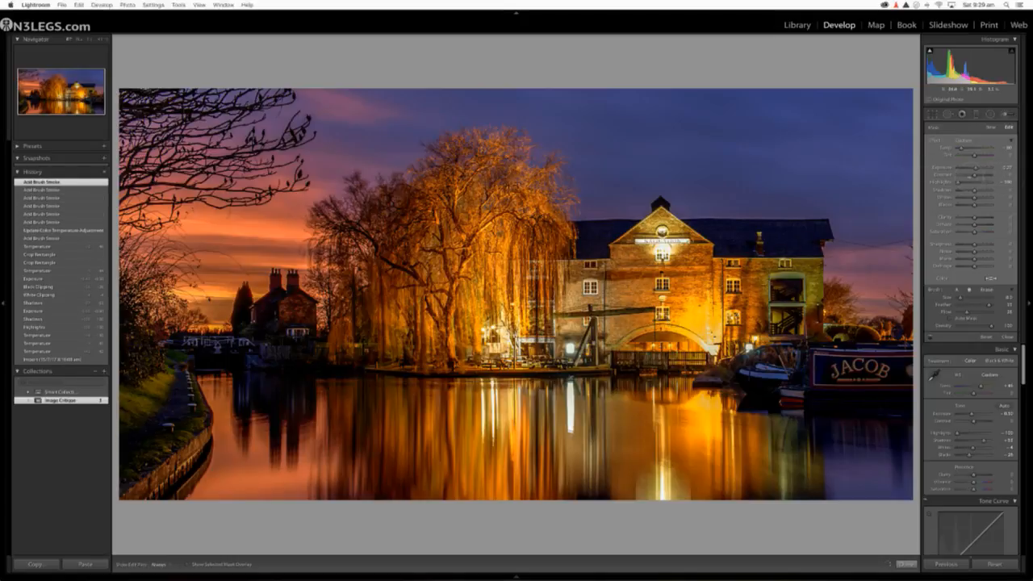
left_click(751, 295)
left_click(755, 311)
left_click(759, 319)
left_click(763, 327)
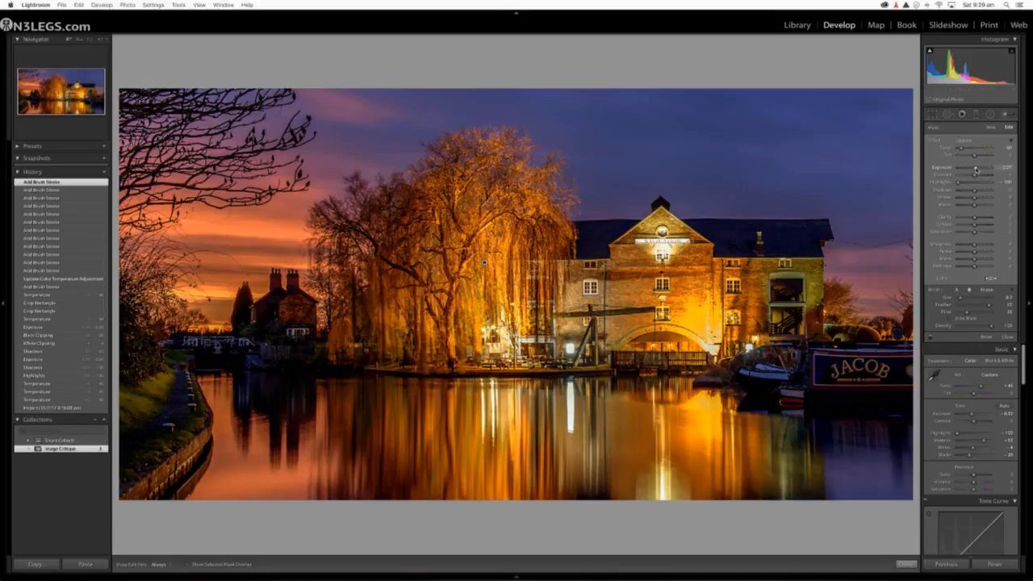
Step: Lower the brush's Exposure below zero, add strokes along the willow's edge next to the warehouse, and raise the brush's Clarity
left_click_drag(976, 169, 966, 171)
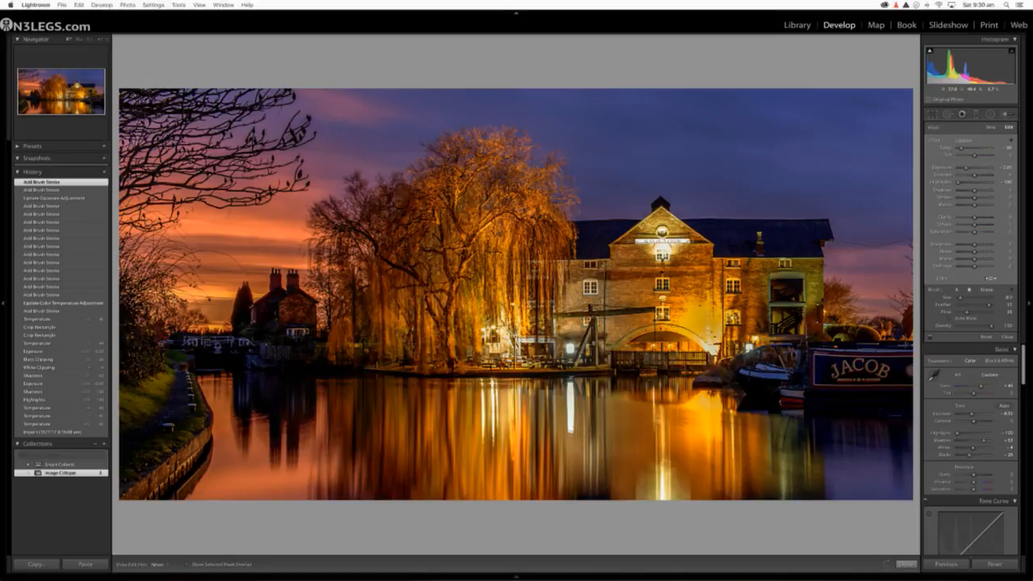
left_click_drag(543, 282, 552, 300)
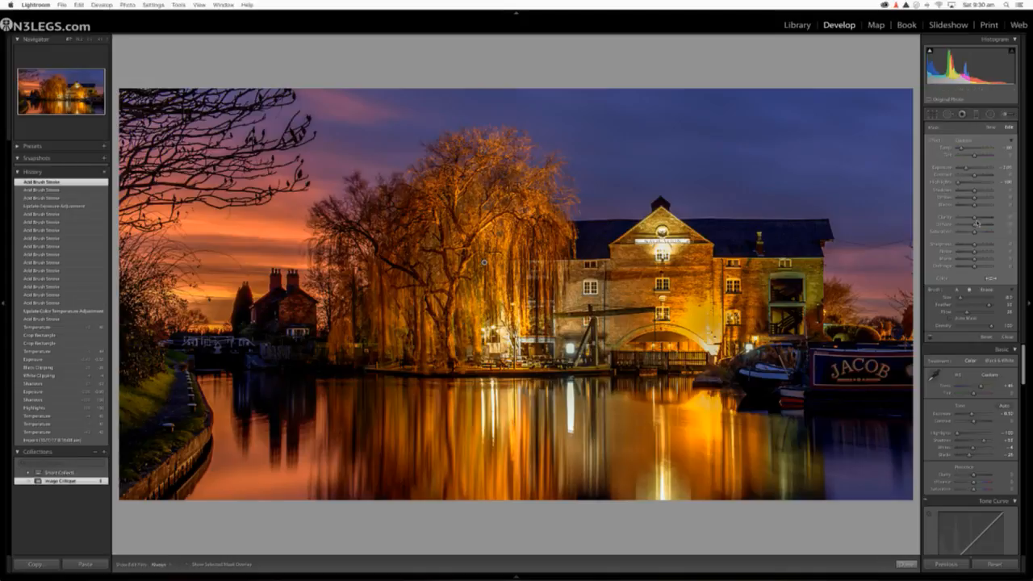
left_click_drag(975, 218, 987, 218)
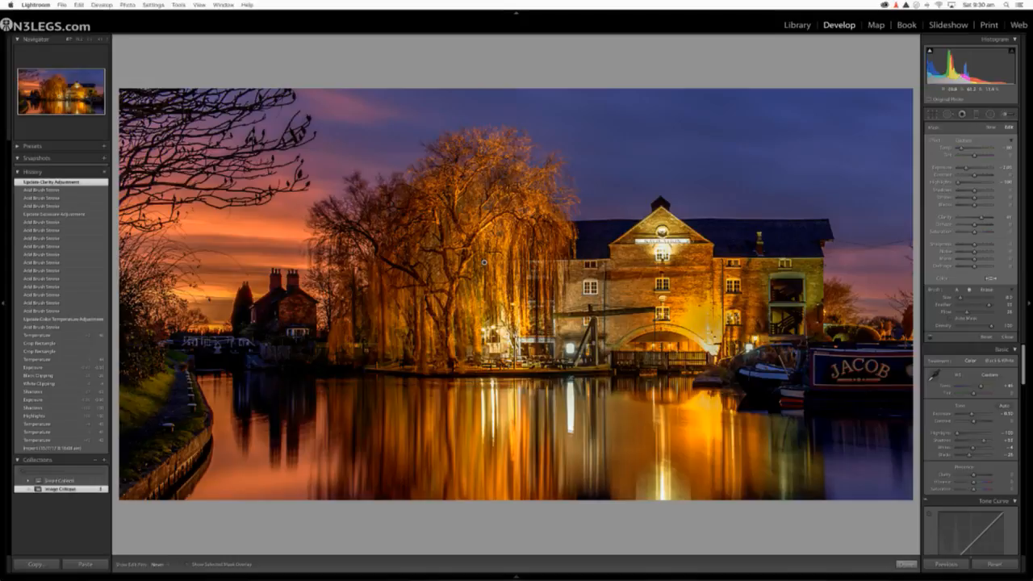
Step: Brush repeatedly over the bright lamp reflection in the water below the warehouse and finish the brush adjustment
left_click(664, 476)
left_click(664, 481)
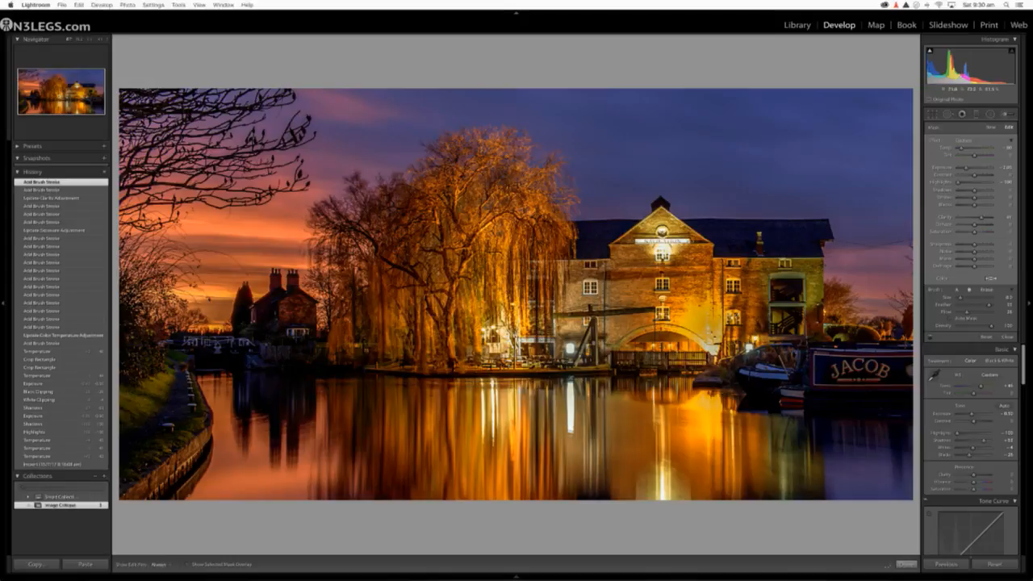
left_click(663, 485)
left_click(664, 487)
left_click(663, 490)
left_click(663, 491)
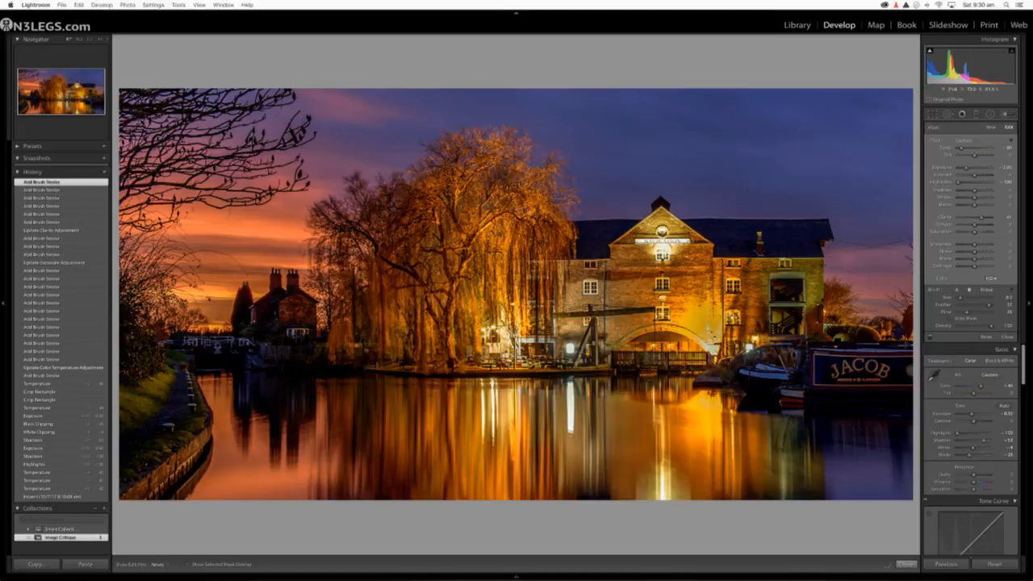
left_click(664, 491)
left_click(663, 493)
left_click(664, 493)
left_click(663, 494)
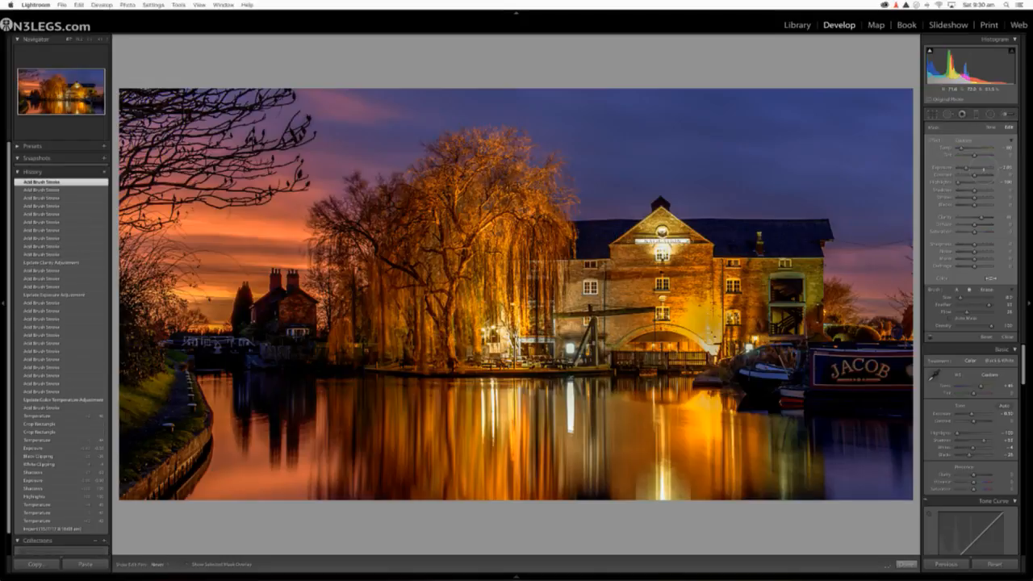
left_click(664, 494)
left_click(664, 495)
left_click(663, 496)
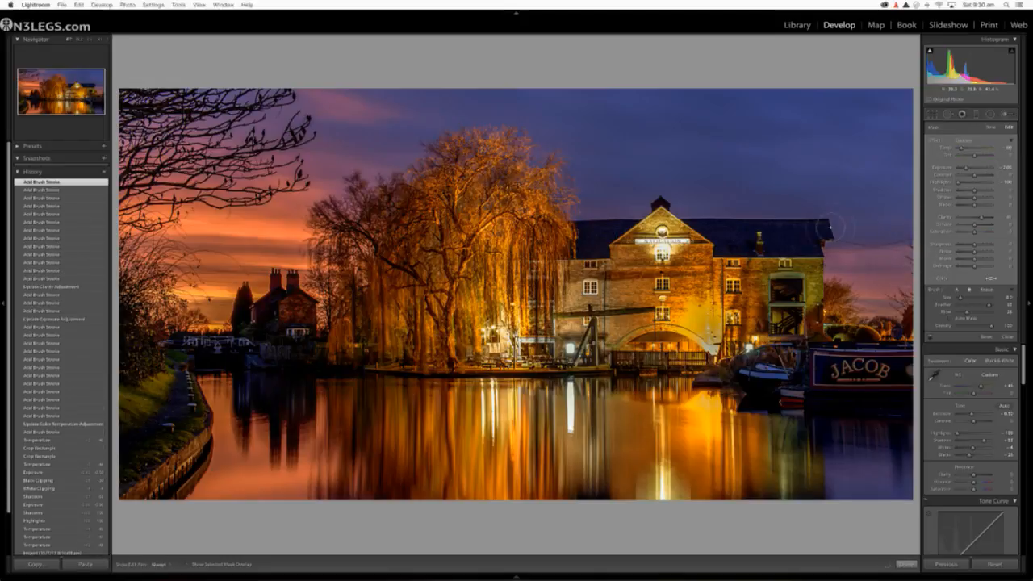
left_click(1007, 114)
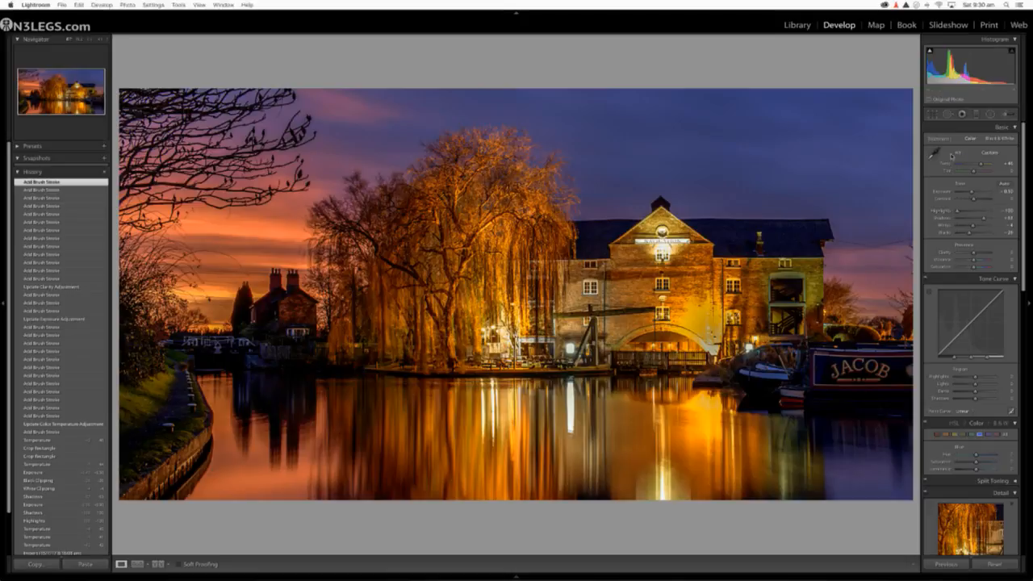
Step: Expand the crop to bring back the street lamps, the full narrowboat and the complete reflections in the water
left_click(934, 115)
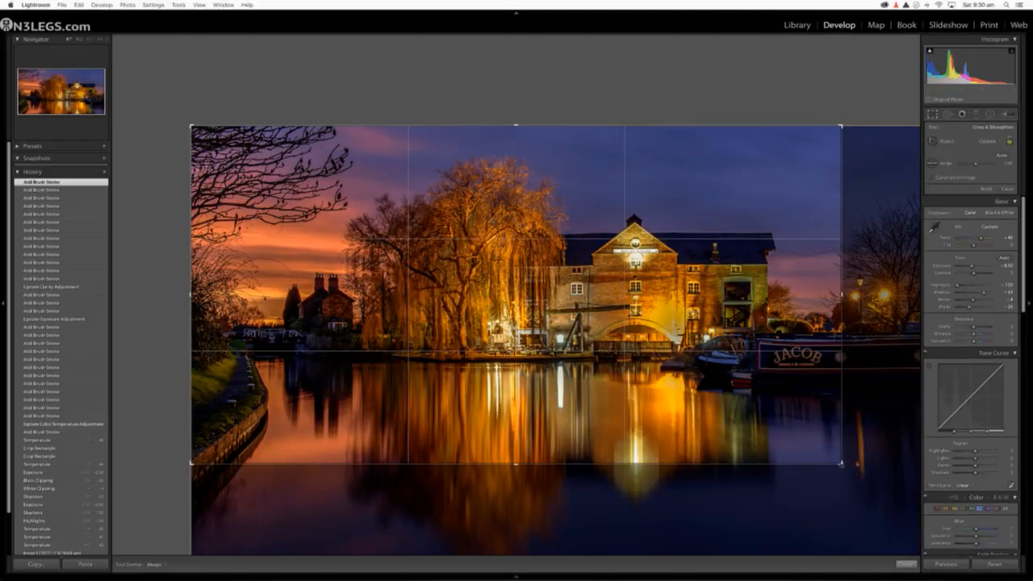
left_click_drag(842, 464, 914, 529)
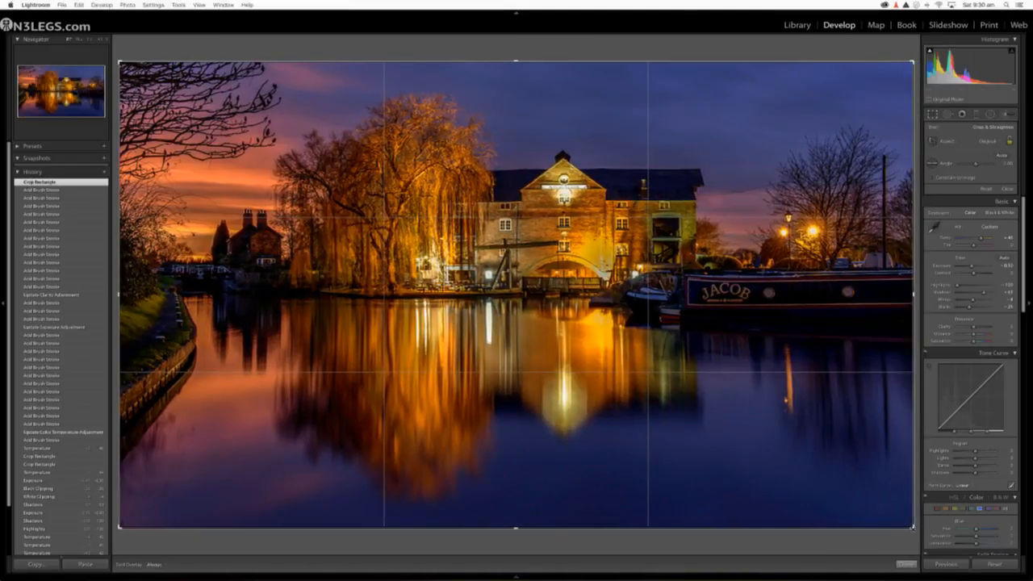
key("Return")
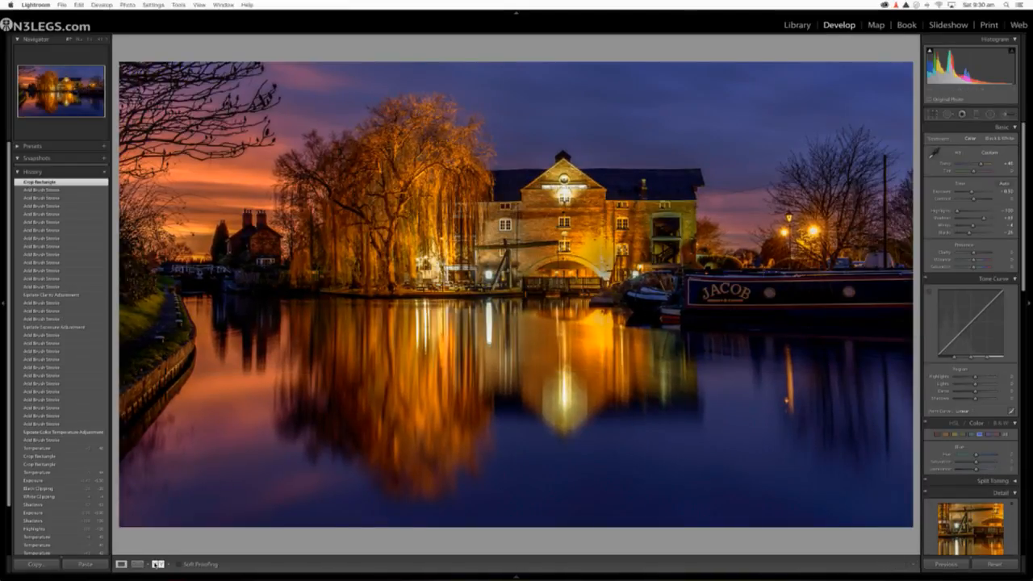
Step: Compare the before and after versions side by side, and examine the street lamps and narrowboat up close
left_click(158, 564)
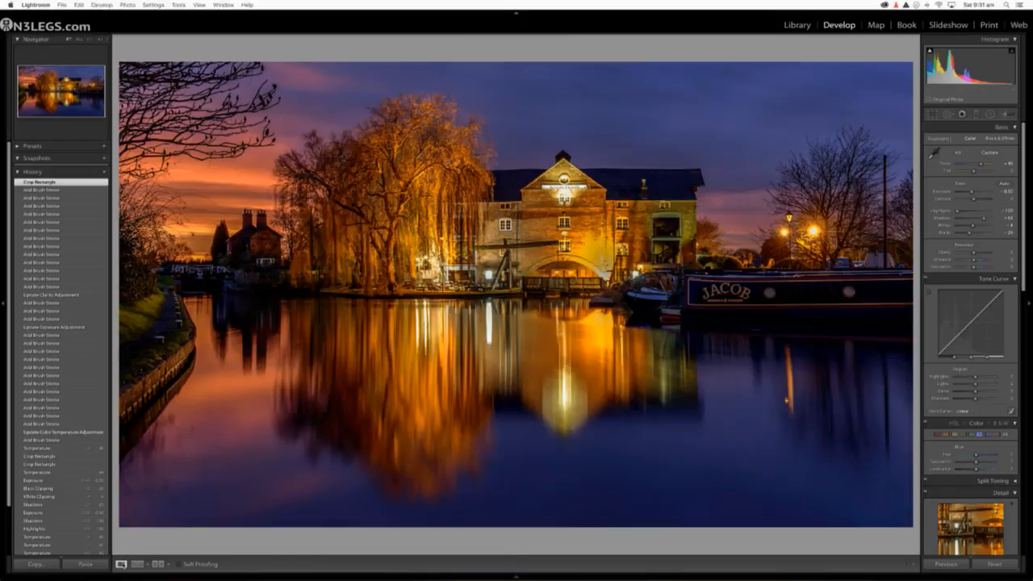
left_click(122, 564)
left_click(817, 239)
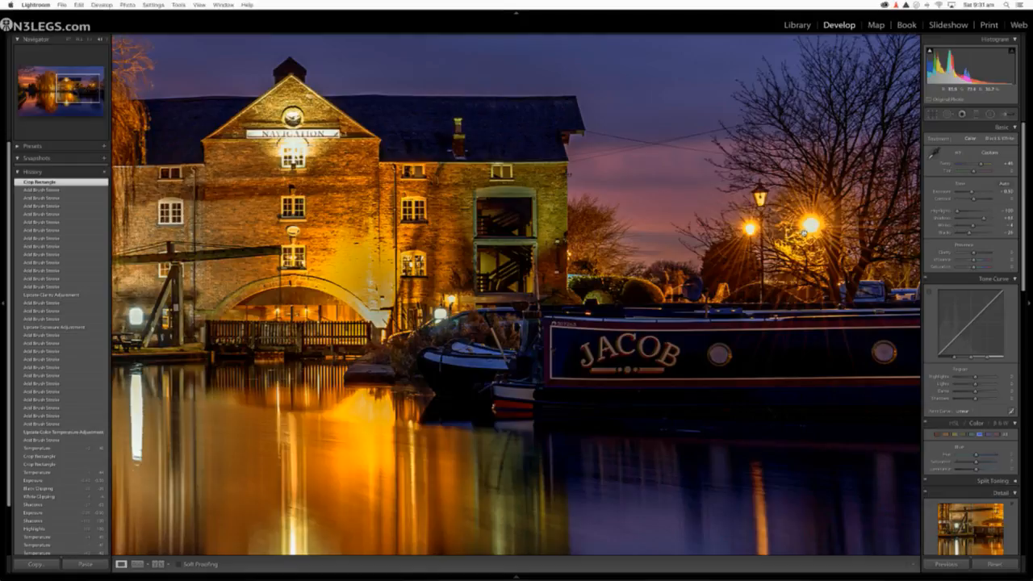
left_click(817, 231)
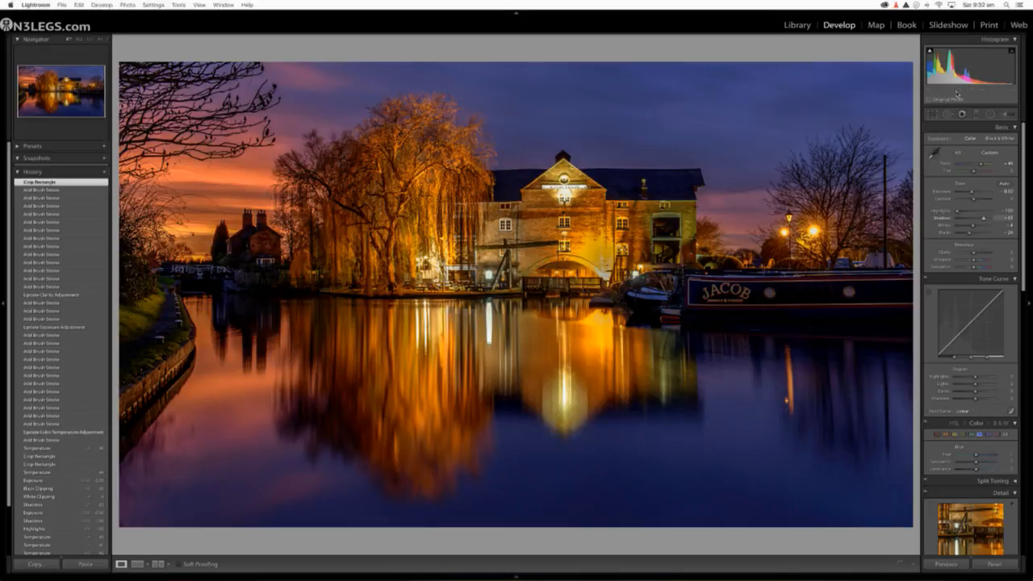
Step: Add a cool graduated filter down from the sky, raise its Highlights, lower its Exposure, and reposition its edges
left_click(976, 114)
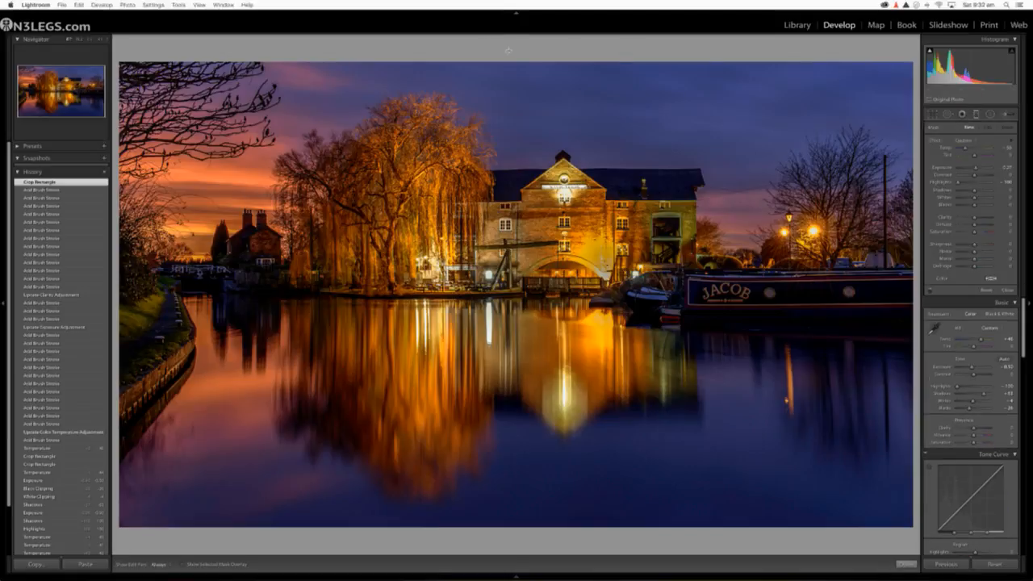
left_click_drag(507, 53, 516, 376)
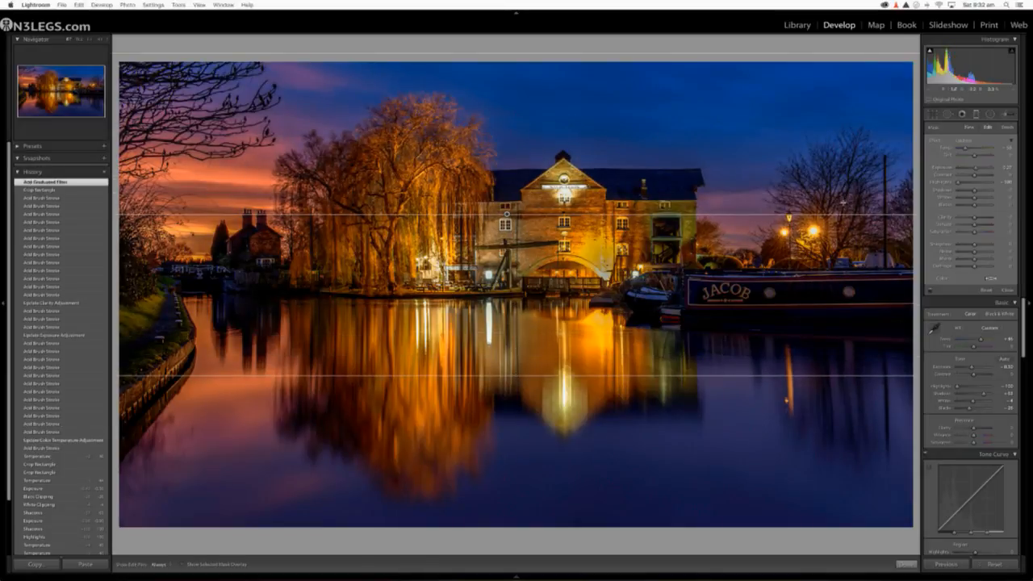
left_click_drag(965, 182, 973, 170)
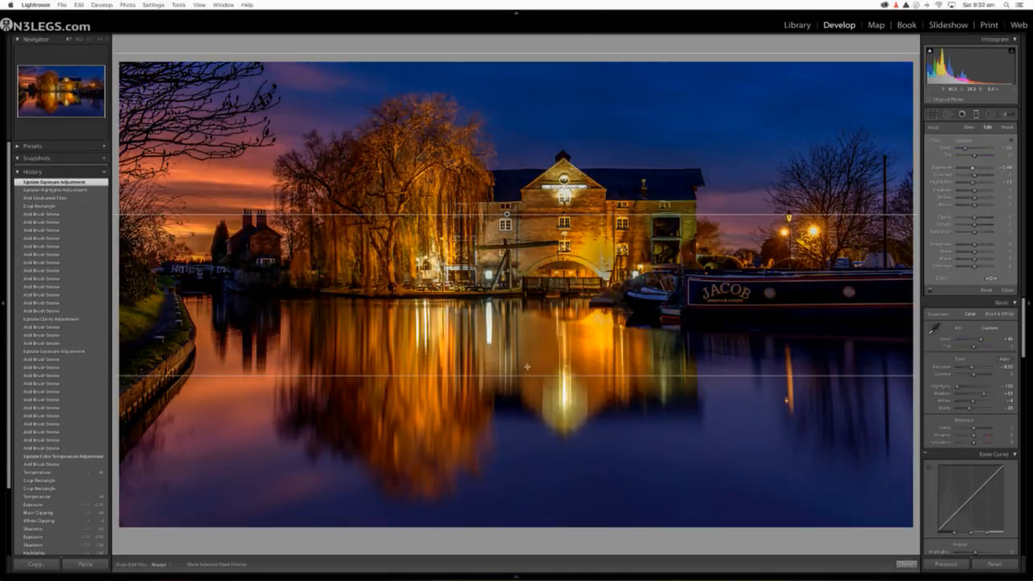
mouse_move(529, 394)
left_mouse_down()
mouse_move(530, 420)
mouse_move(530, 399)
left_mouse_up()
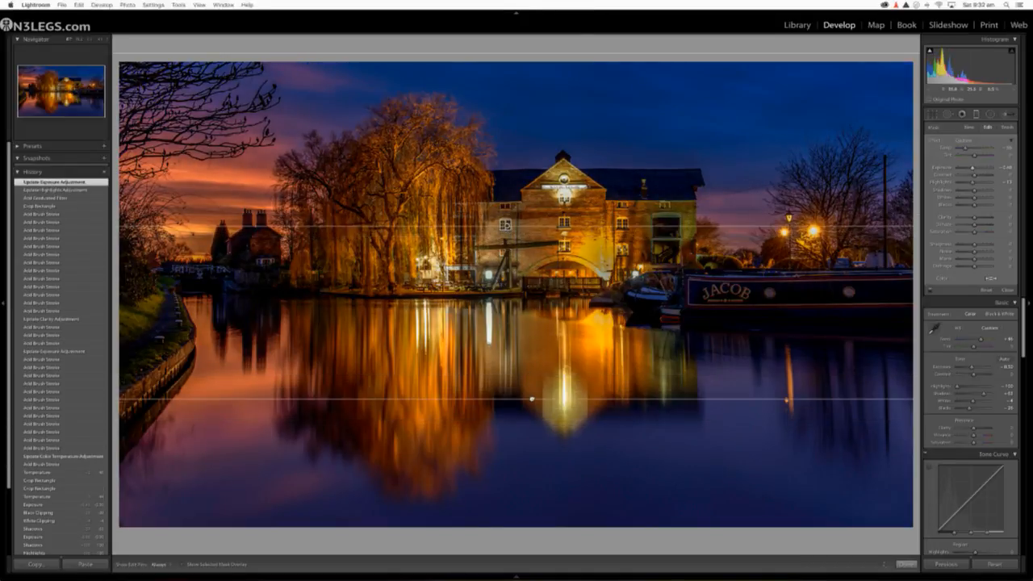
left_click_drag(522, 52, 521, 104)
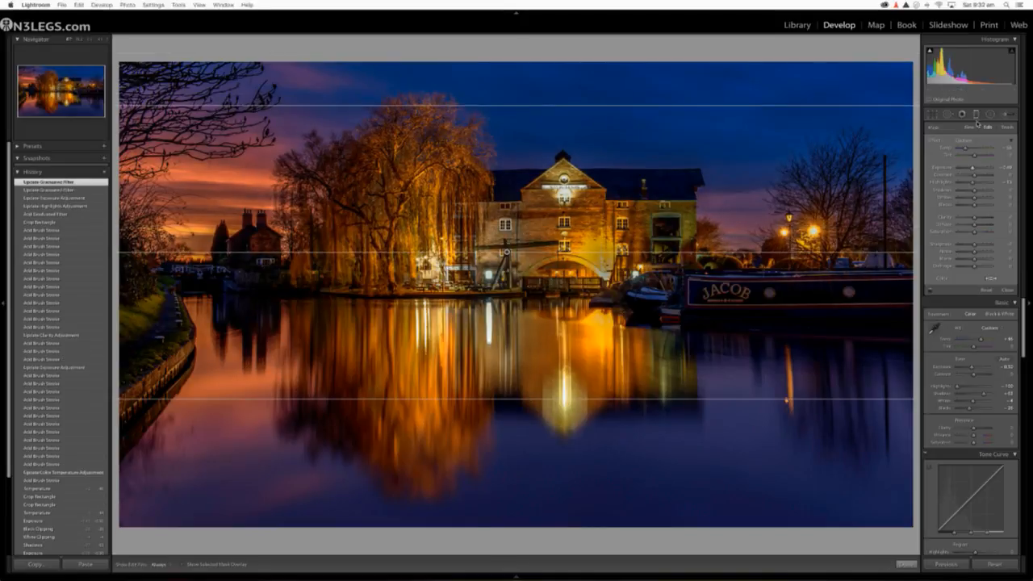
left_click(977, 118)
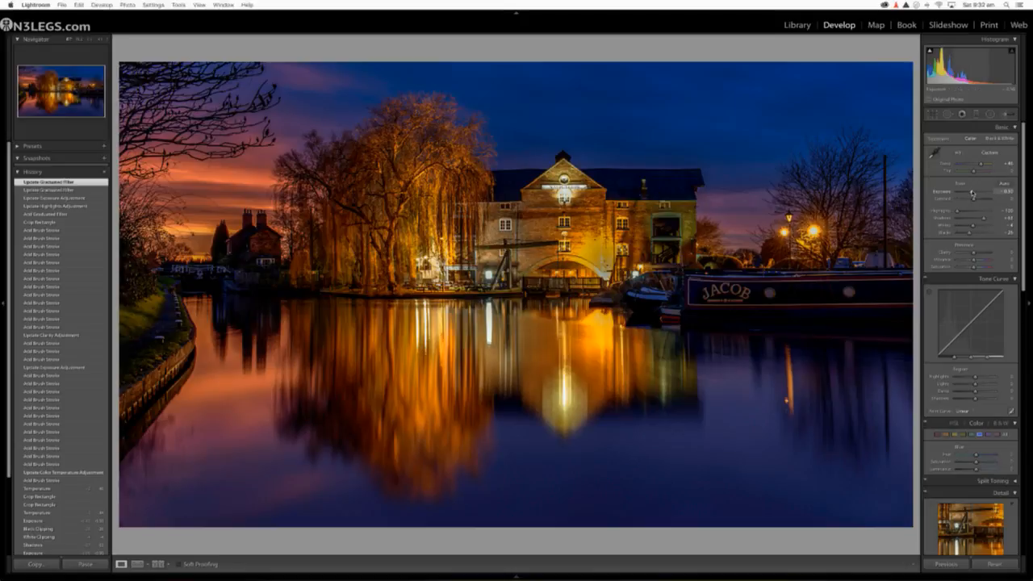
Step: Raise the overall Exposure to about -0.2 and compare before and after, checking the narrowboat and street lamps up close
double_click(942, 191)
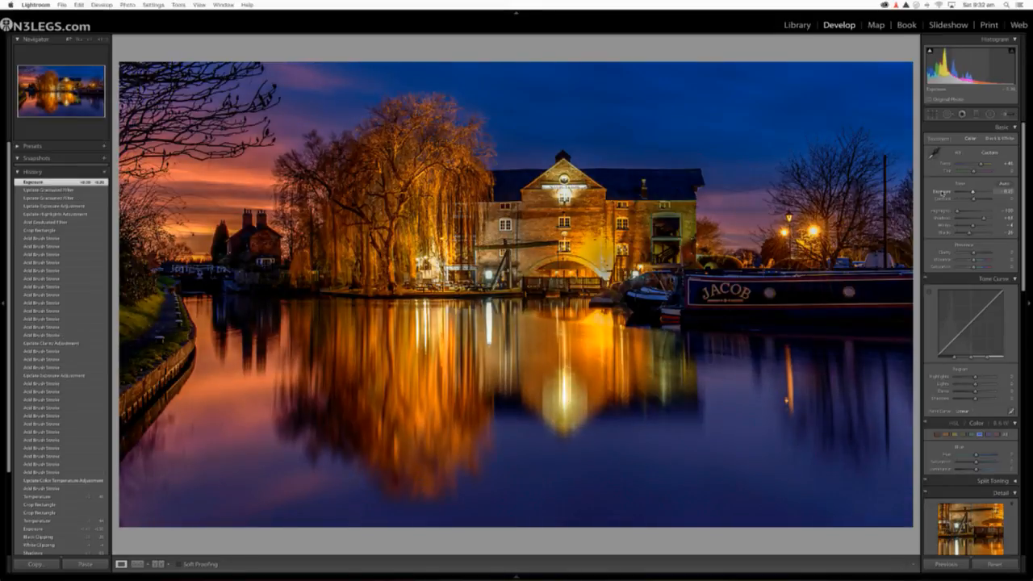
left_click(159, 565)
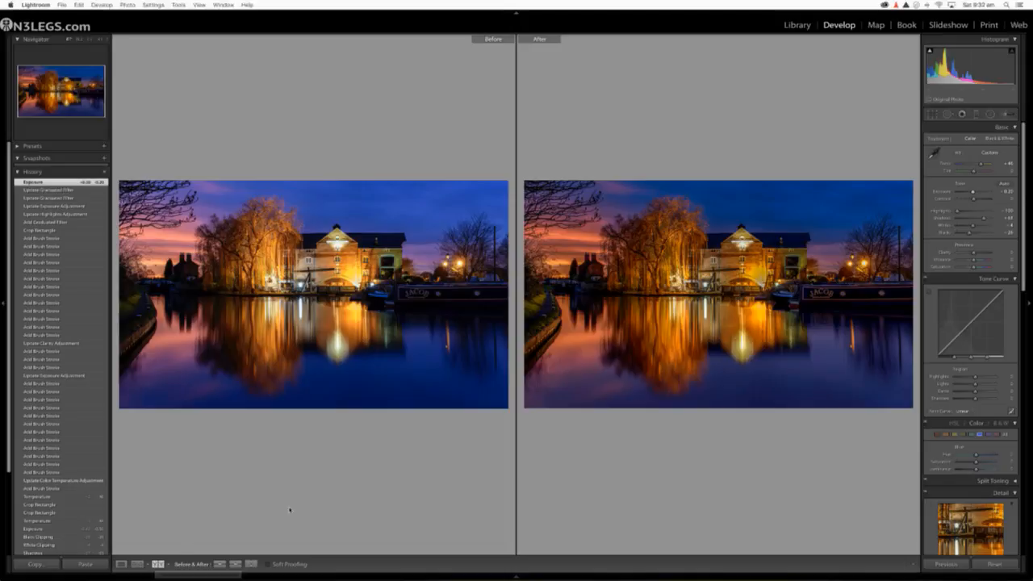
left_click(862, 265)
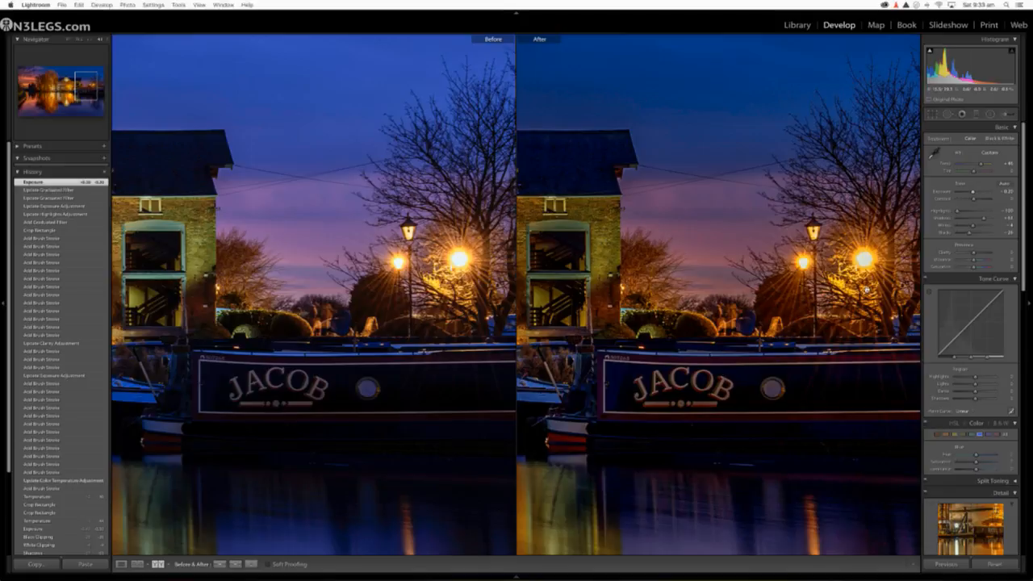
left_click(707, 283)
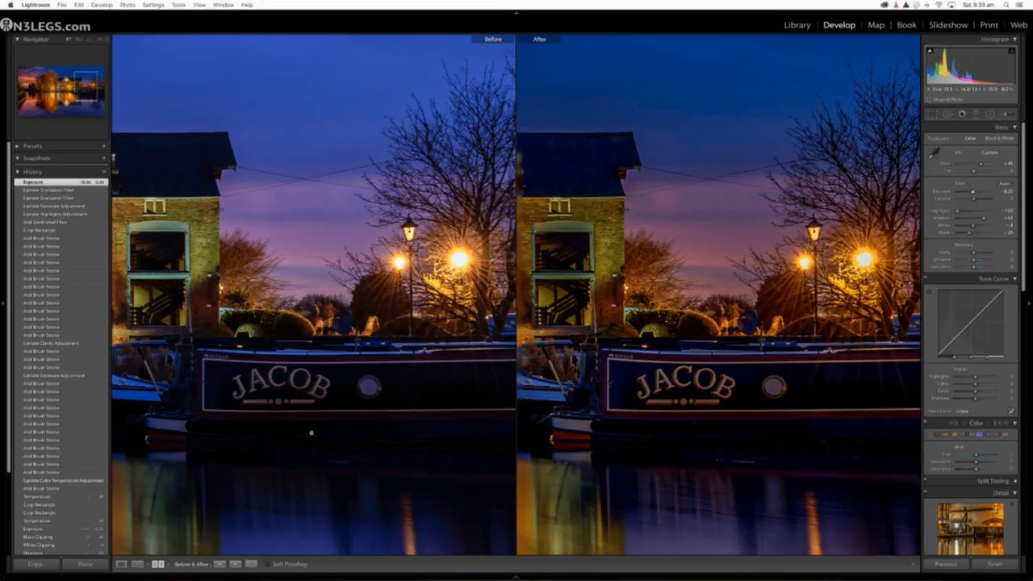
left_click(121, 564)
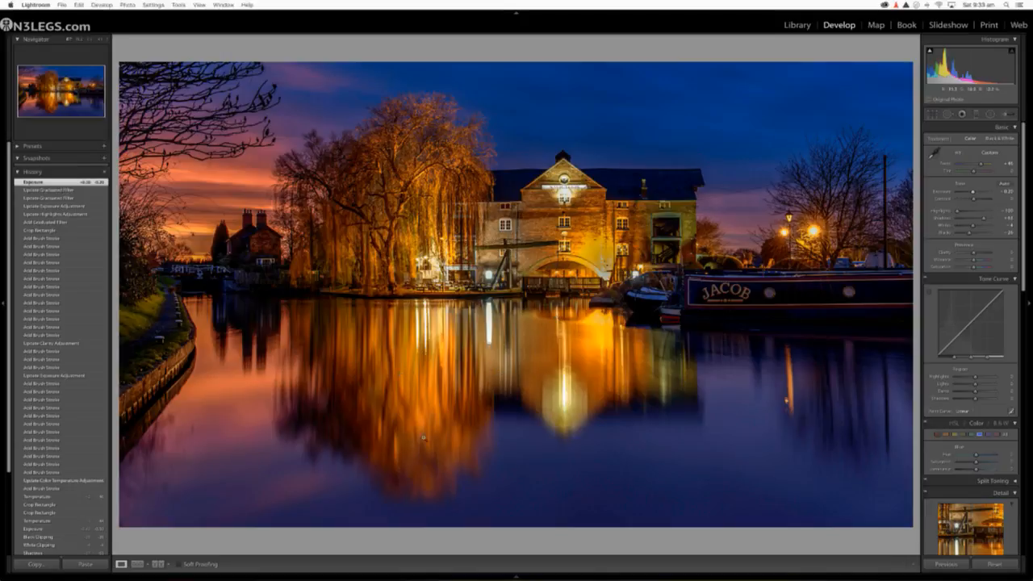
Step: Return to the grid of submitted photos and open the harbour skyline night photo in the enlarged single-photo view
left_click(797, 25)
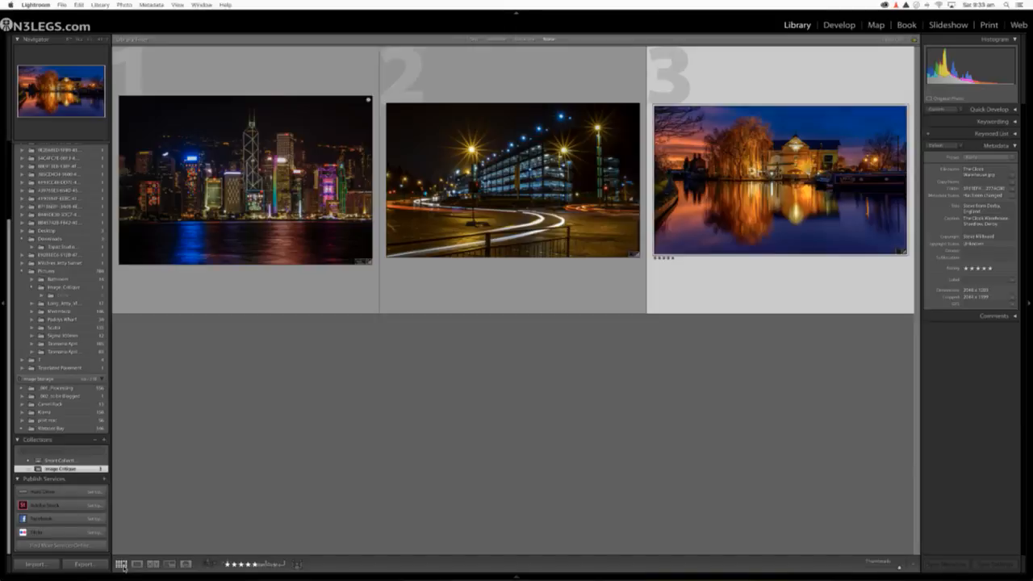
left_click(121, 564)
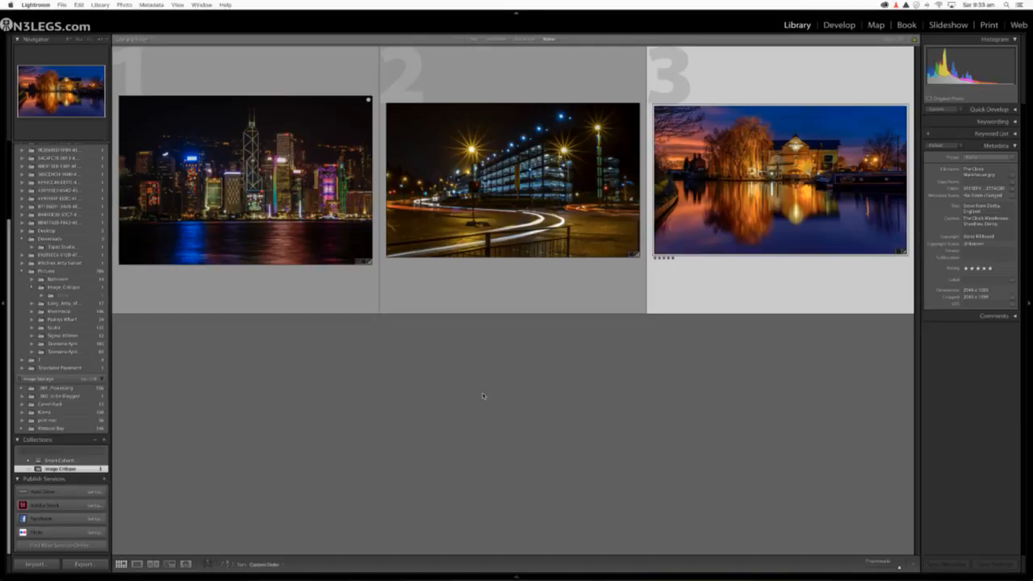
left_click(301, 212)
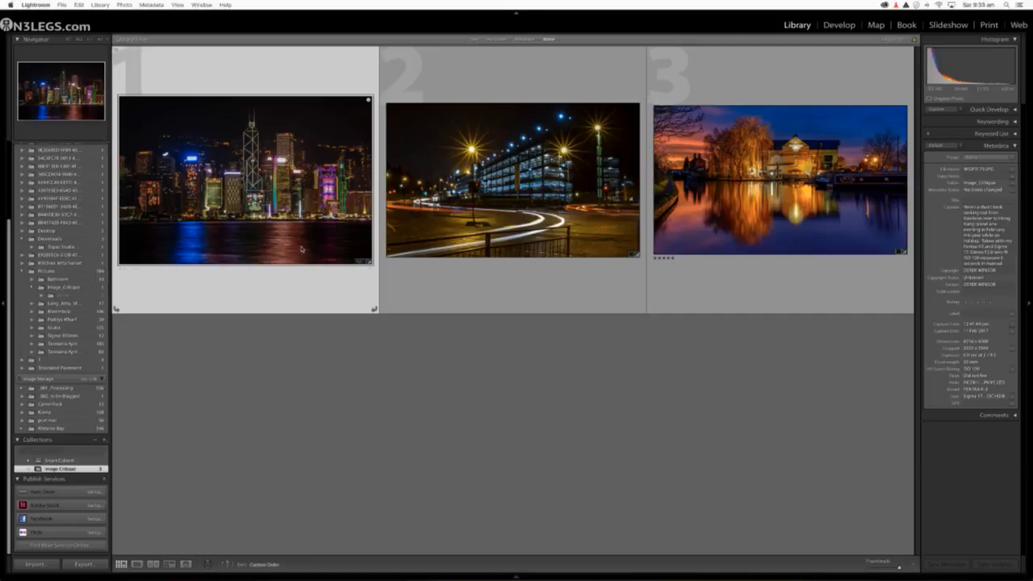
double_click(303, 221)
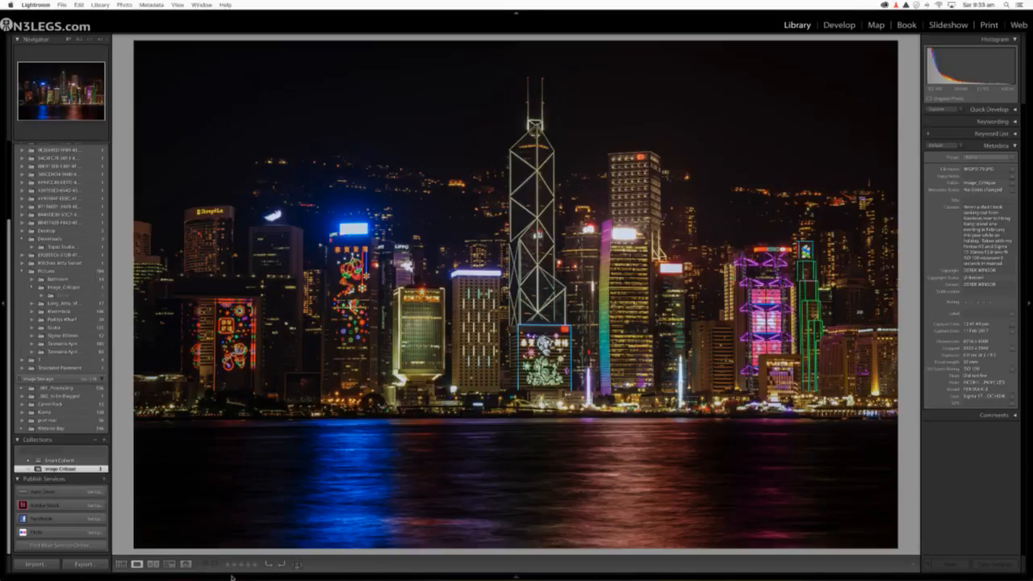
Step: Compare the before and after versions of the harbour skyline photo side by side in the Develop module
left_click(153, 564)
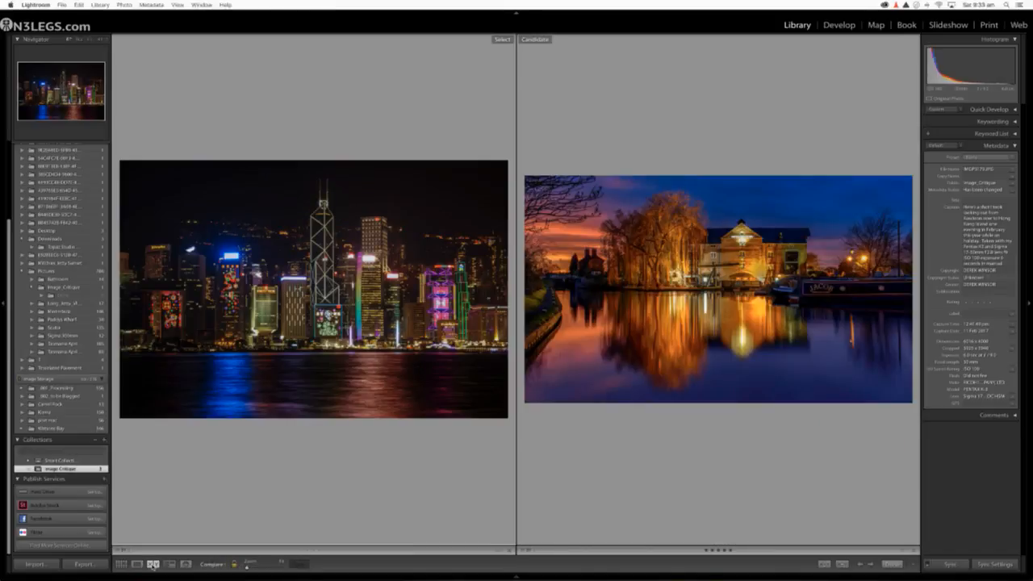
left_click(137, 564)
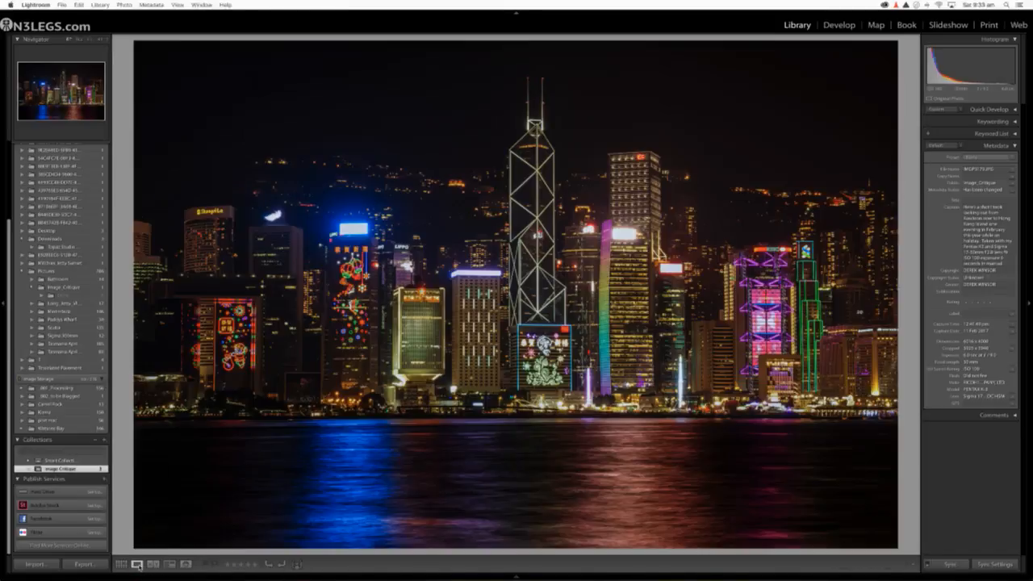
left_click(840, 25)
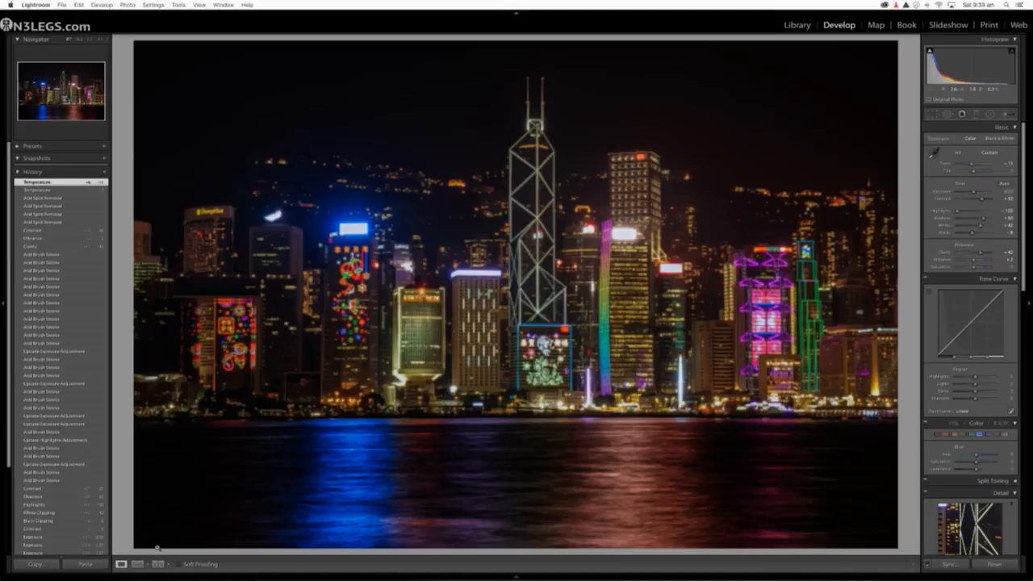
left_click(158, 564)
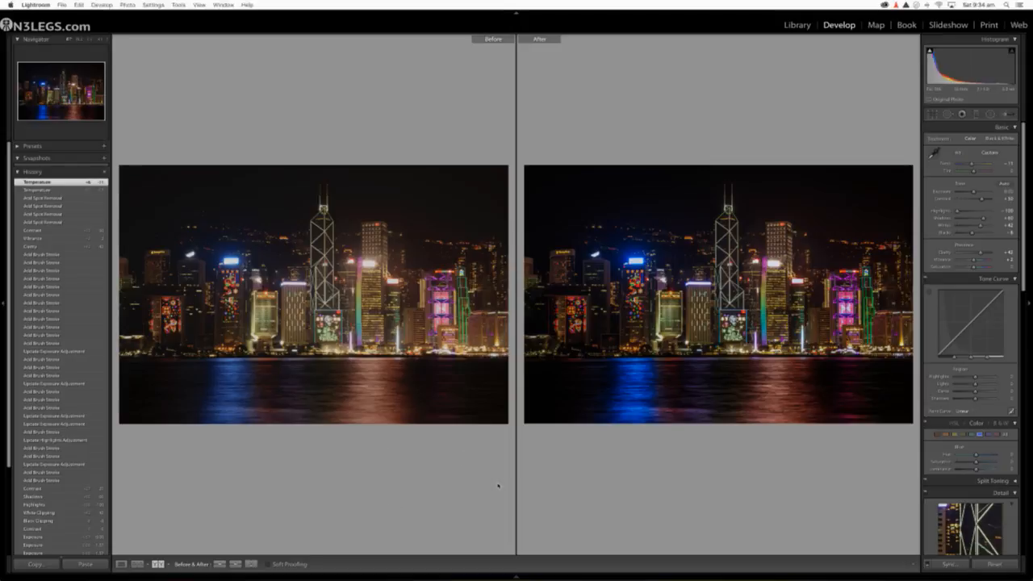
Step: Open the car park light-trails photo from the grid and compare its before and after versions in the Develop module
left_click(799, 24)
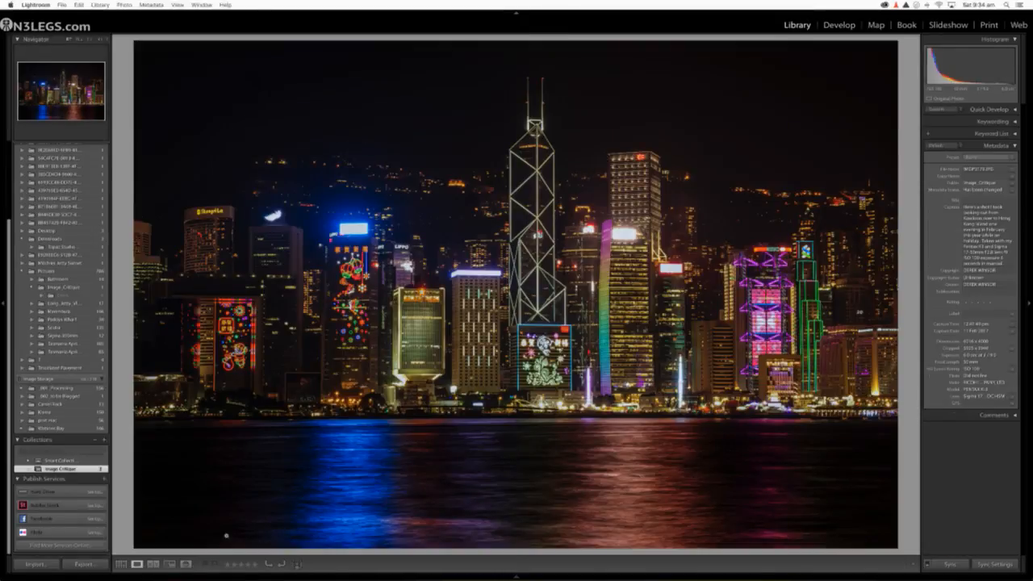
left_click(120, 564)
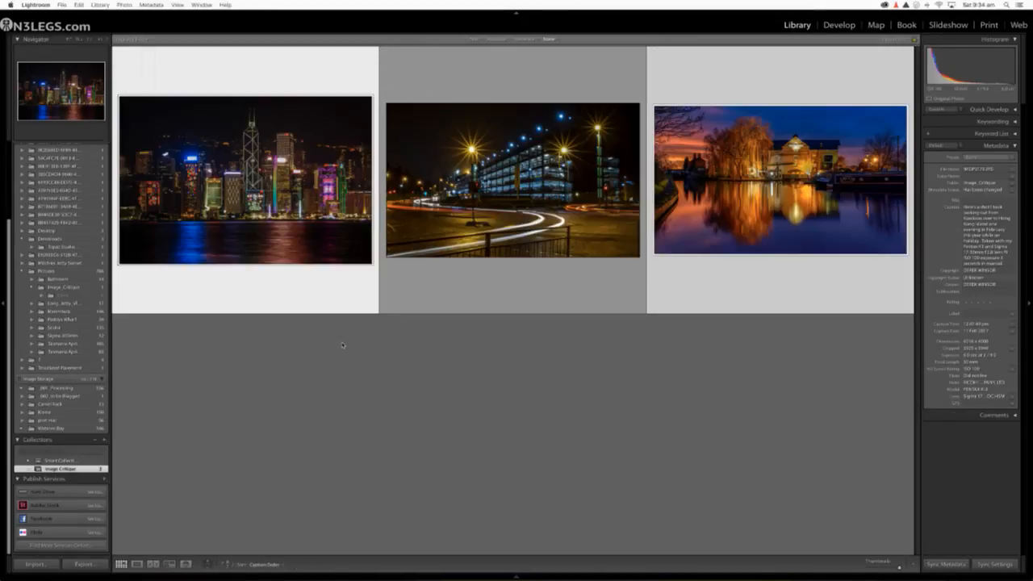
double_click(569, 180)
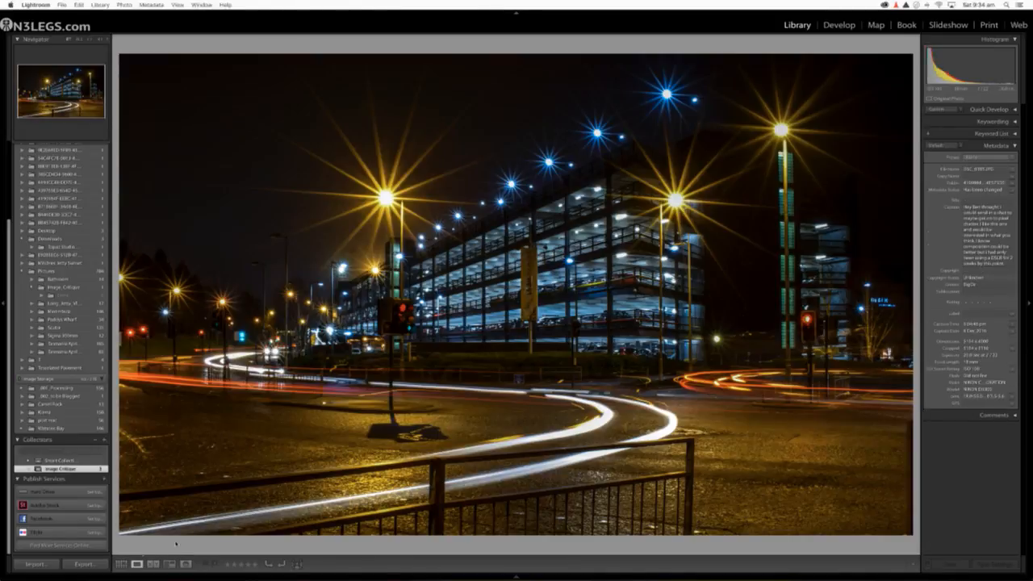
left_click(839, 25)
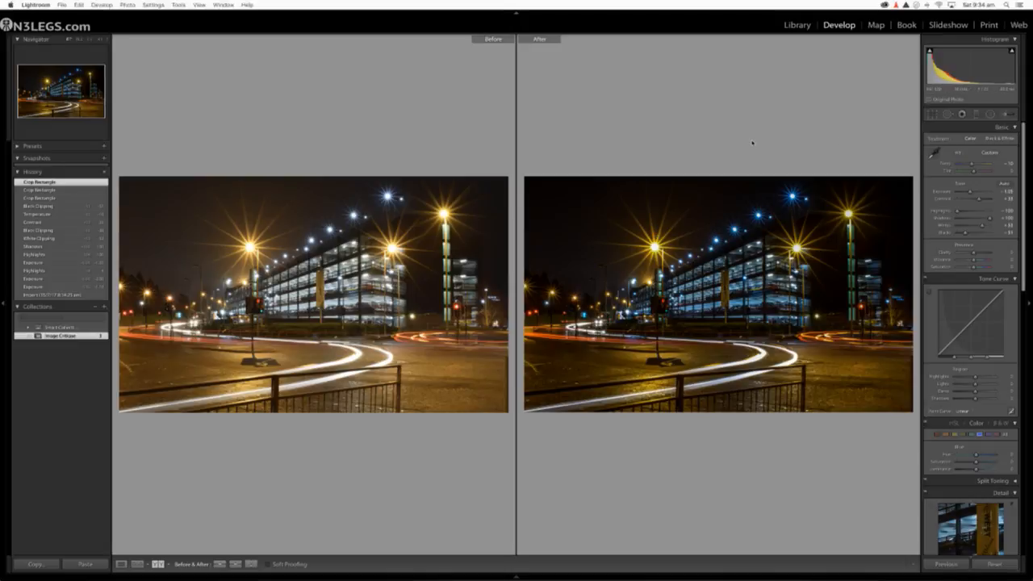
Step: Go back to the grid, select the canal warehouse photo, and compare its before and after versions in the Develop module
left_click(798, 25)
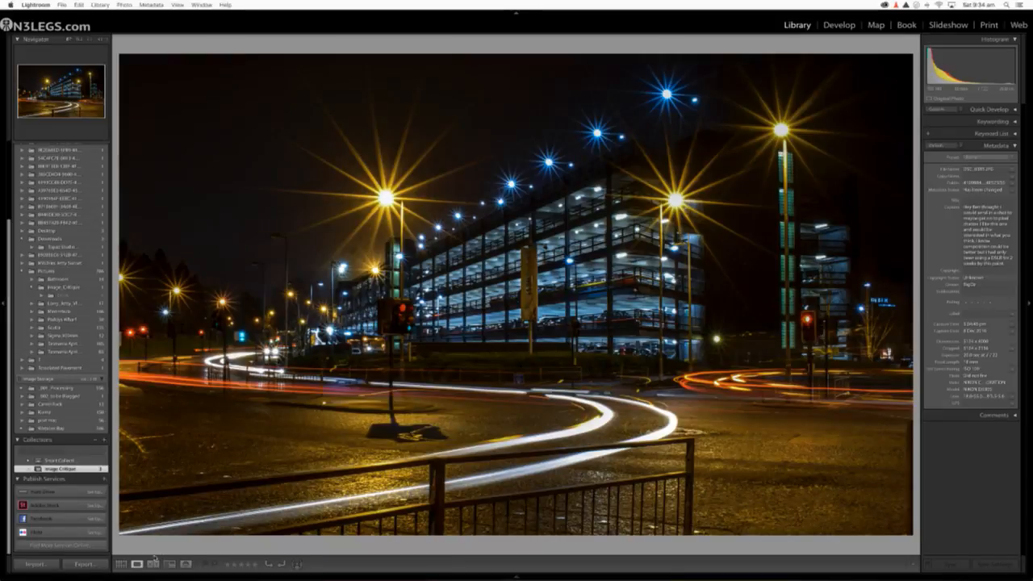
key("g")
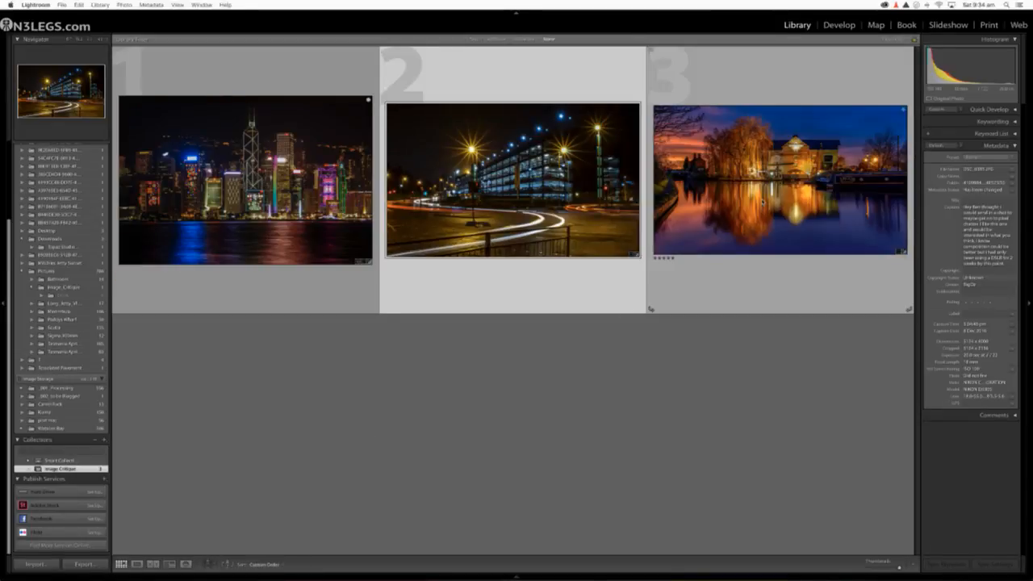
left_click(763, 203)
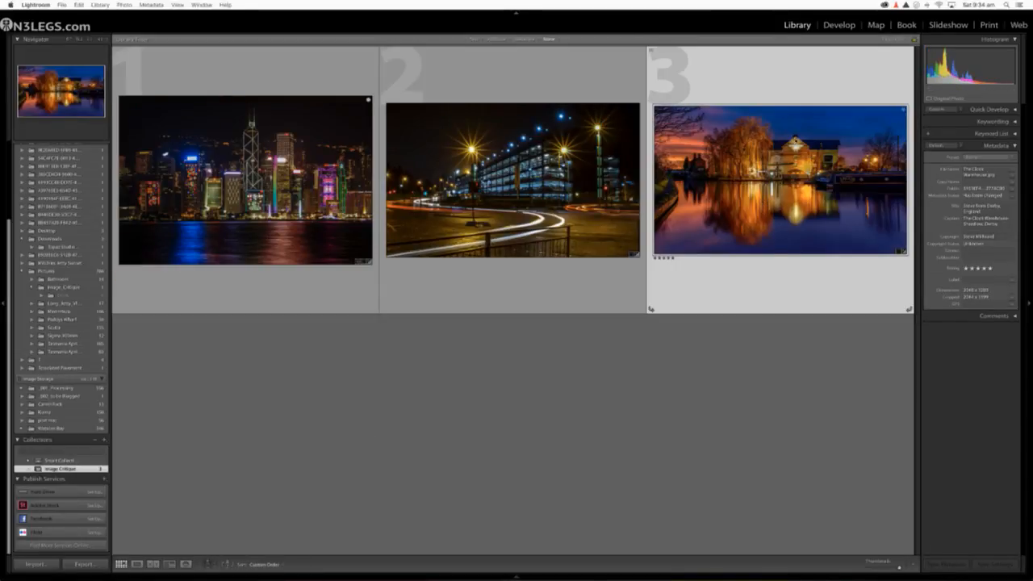
left_click(843, 27)
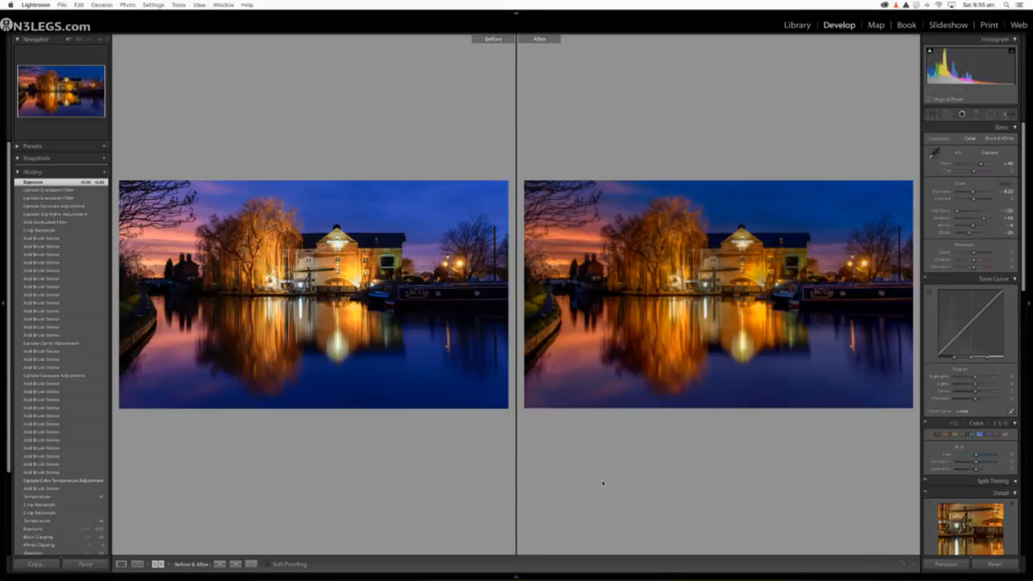